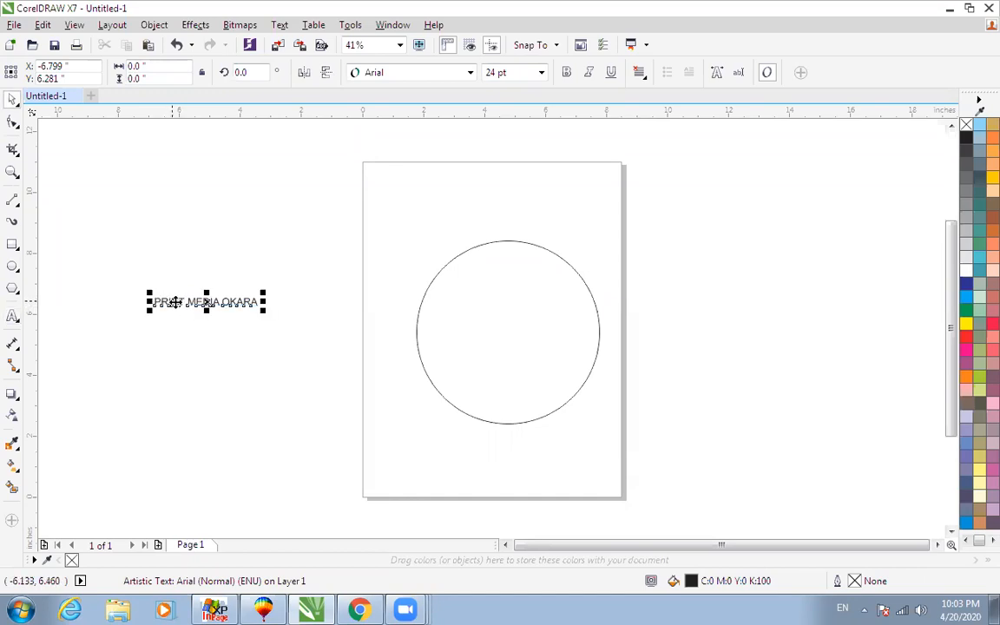
- Enlarge the PRINT MEDIA OKARA text to about 11.4 in wide and centre it above the circle
drag(261, 310, 359, 321)
drag(292, 301, 534, 220)
shift+click(474, 248)
key(c)
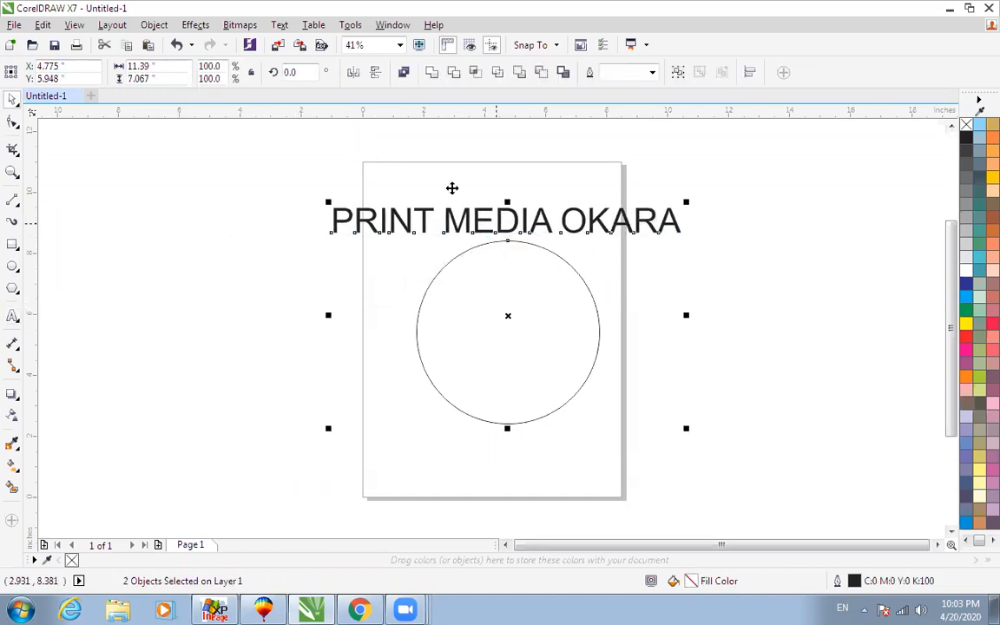
click(522, 192)
- Fit the PRINT MEDIA OKARA text to the circle as its path, arched over the upper half
click(508, 217)
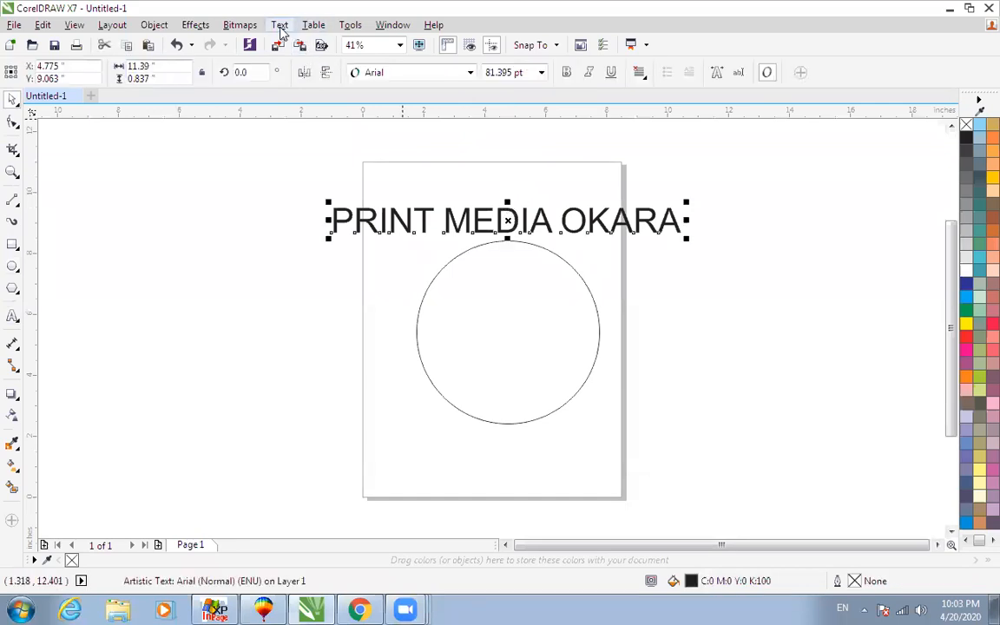
click(280, 24)
click(335, 269)
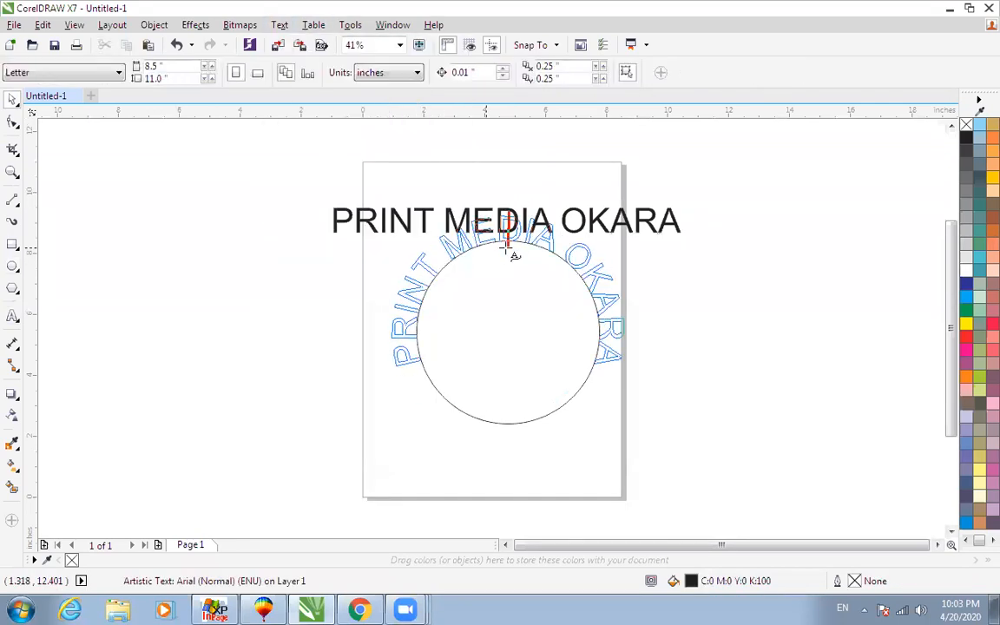
click(502, 252)
click(498, 181)
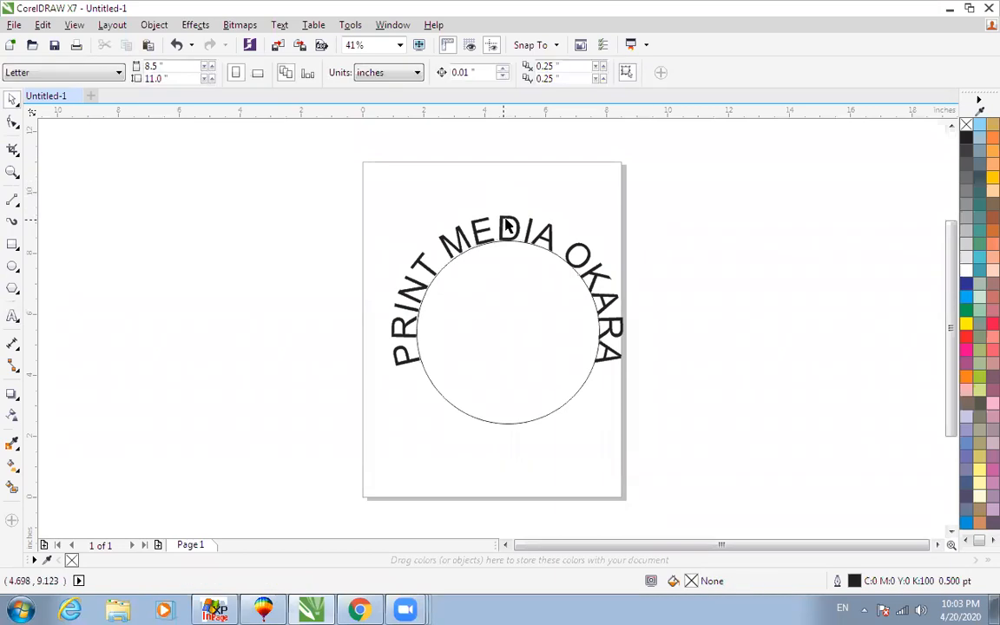
- Delete the curved text with its circle and draw a new circle about 6.3 in in diameter on the page
click(508, 224)
key(Delete)
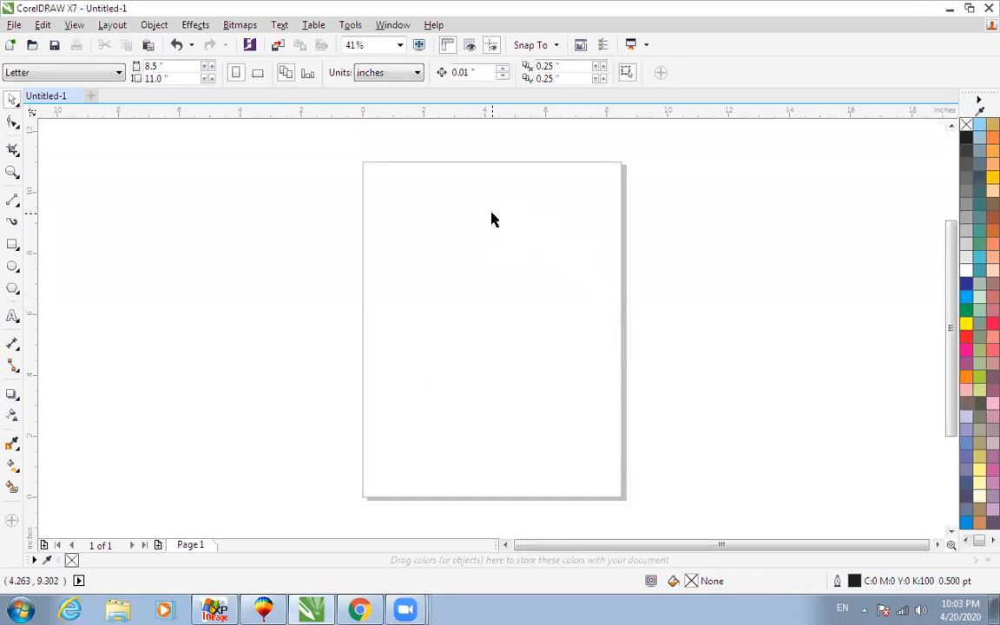
click(14, 268)
click(68, 264)
drag(403, 213, 594, 364)
- Switch to InPage, create a new A4 document with the default settings, and enter the text "پرنٹ میڈیا اوکاڑا"
click(221, 608)
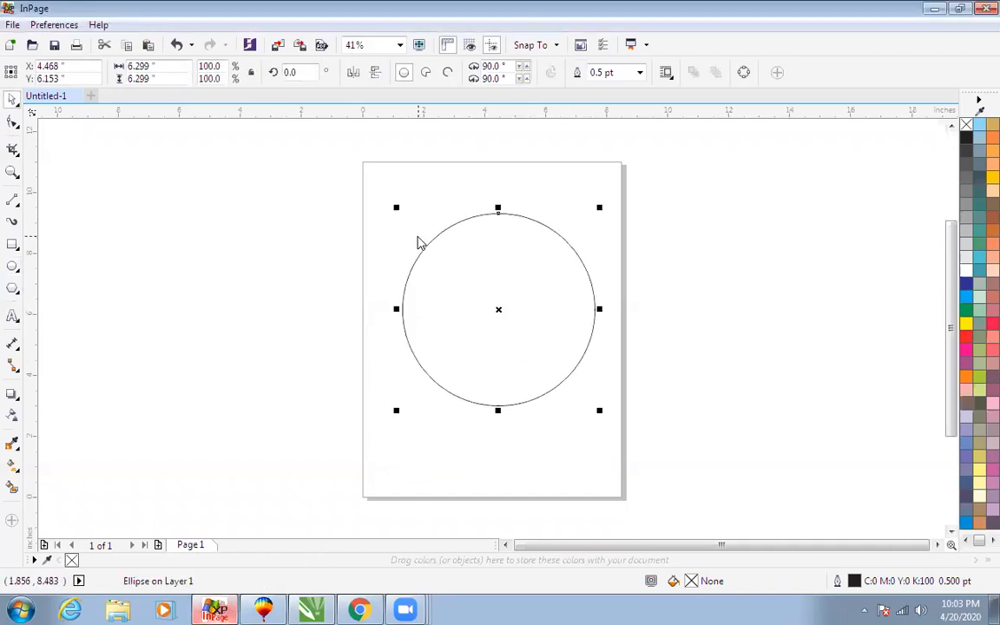
key(Return)
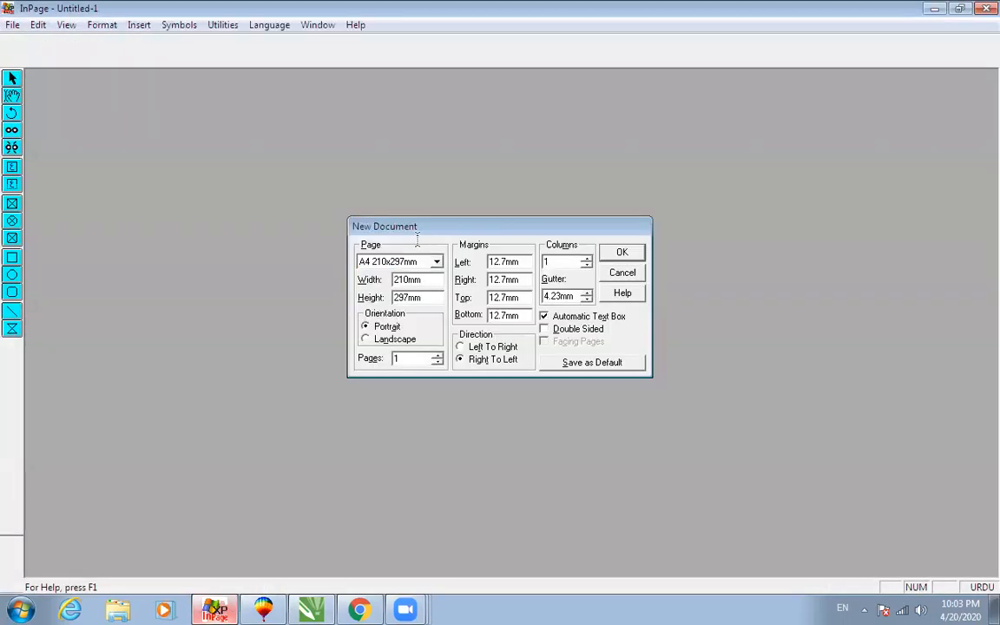
text(پرنٹ میڈیا اوکاڑا)
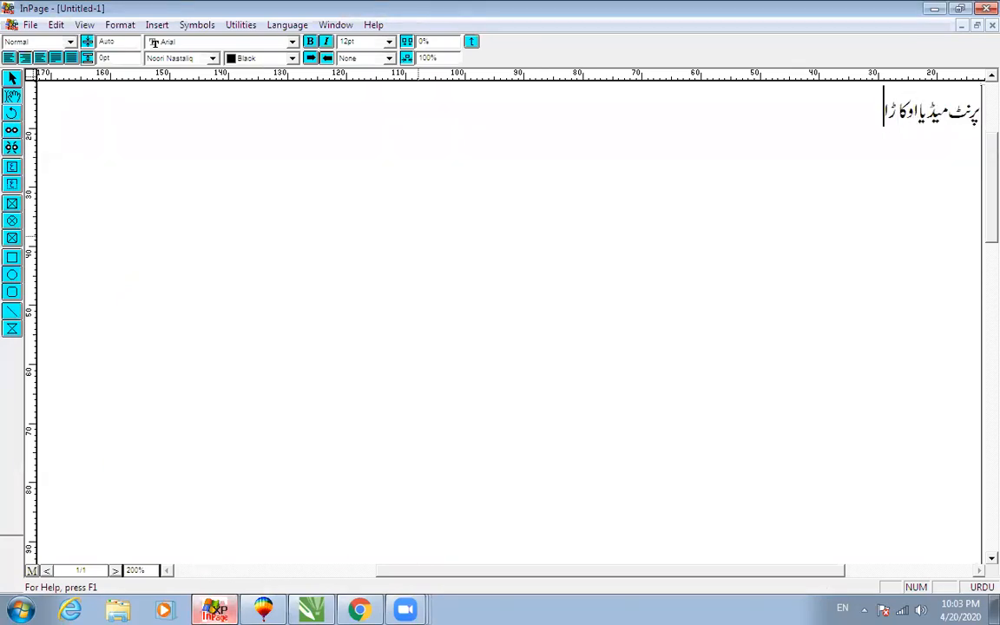
- Copy the Urdu text frame, paste it into CorelDRAW, and scale it to 5%
click(12, 79)
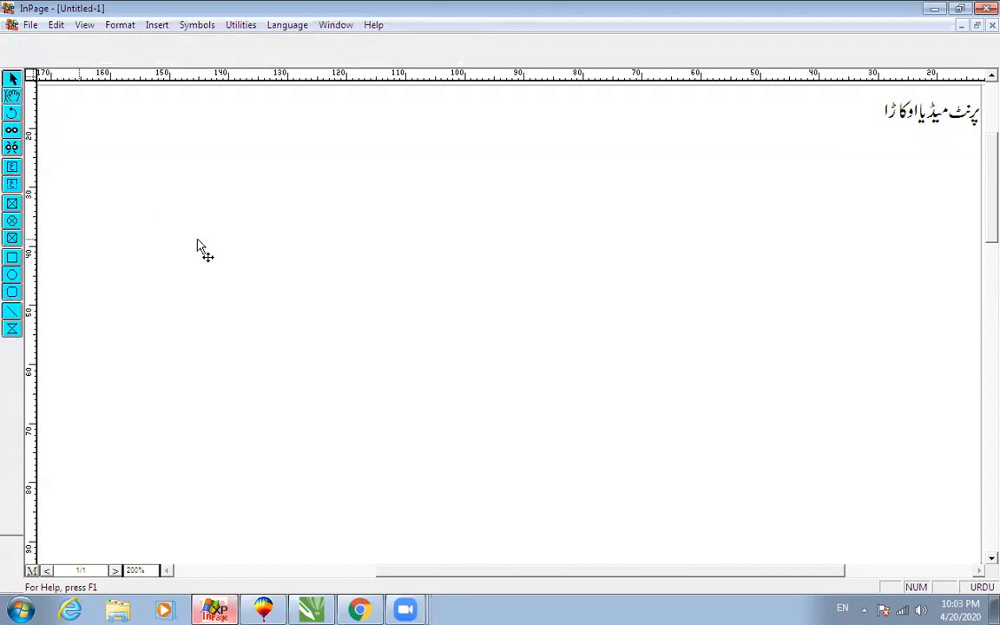
right_click(203, 244)
click(232, 310)
click(331, 602)
click(252, 415)
key(ctrl+v)
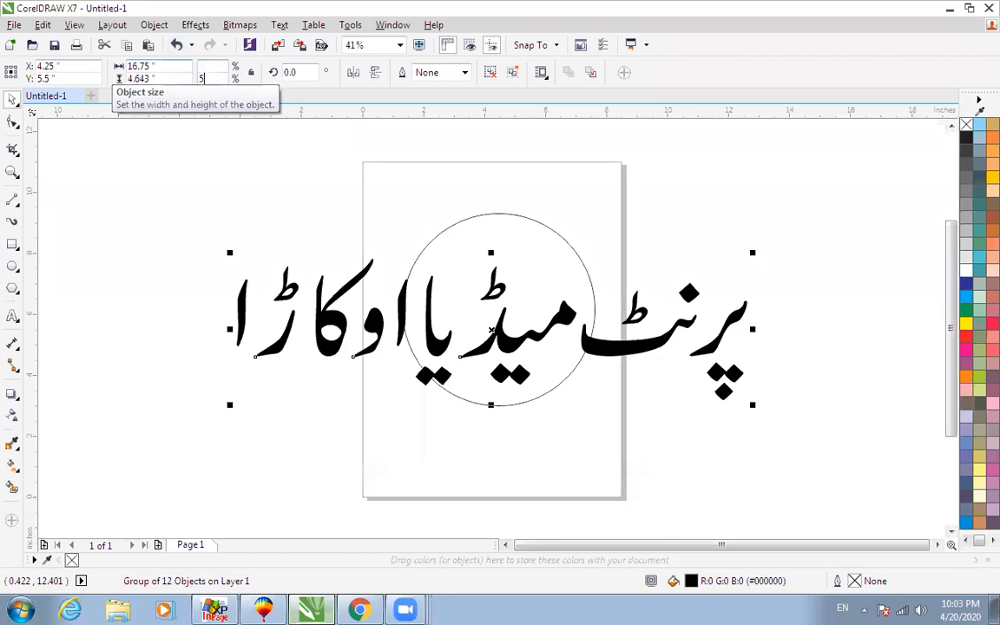
text(5)
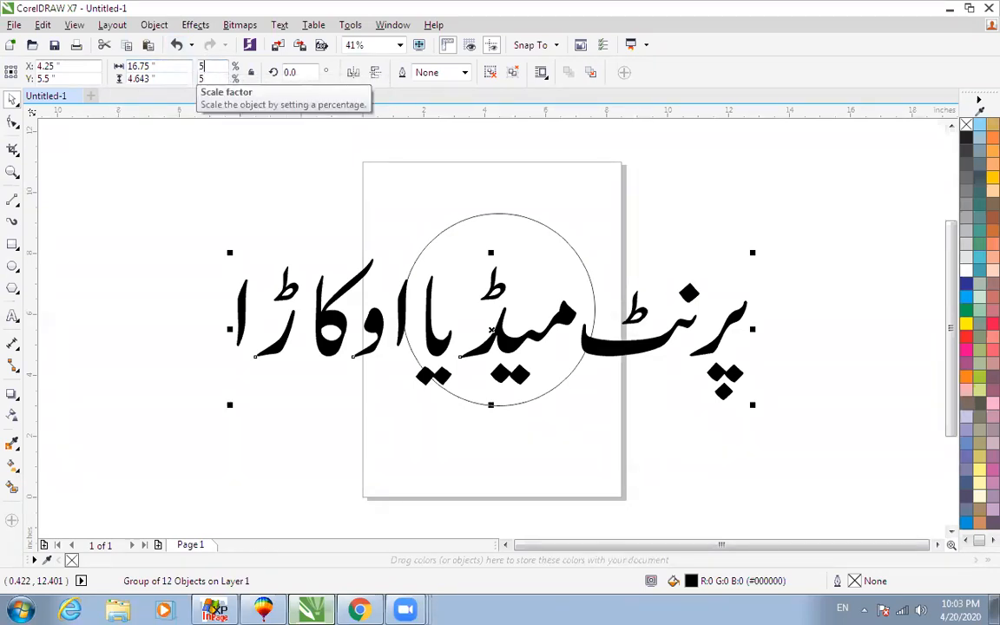
key(Return)
- Enlarge the pasted Urdu text to about 6.4 in wide, move it above the circle, and centre it horizontally on the circle
key(space)
key(space)
shift+drag(510, 338, 595, 361)
drag(548, 326, 542, 189)
key(F2)
drag(328, 227, 789, 122)
shift+click(458, 417)
key(c)
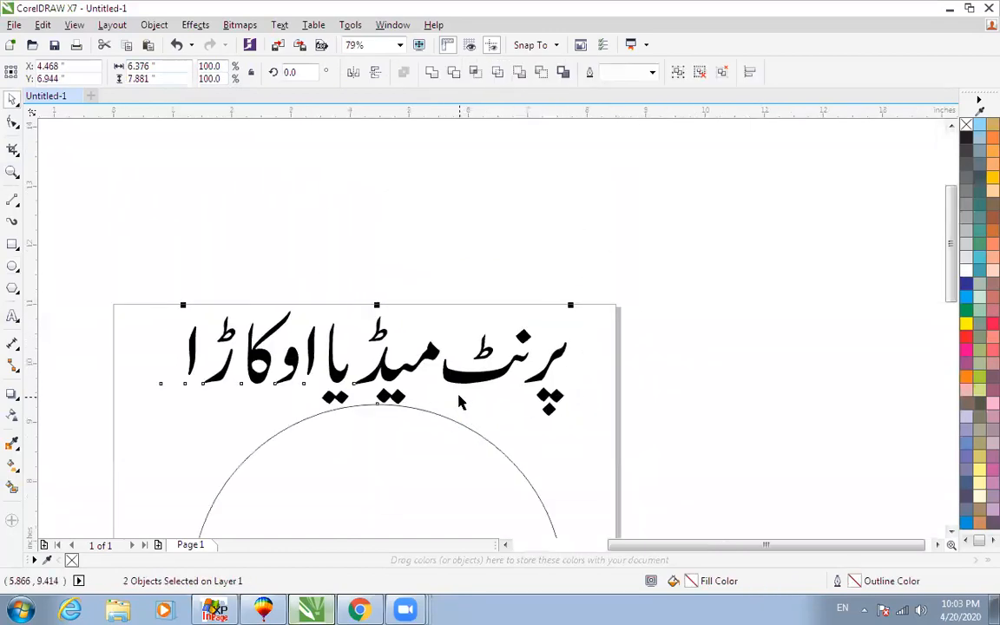
- Check whether Fit Text to Path is available for the Urdu text group on its own
scroll(460, 398, down, 2)
key(F2)
drag(188, 295, 627, 464)
click(554, 409)
click(599, 342)
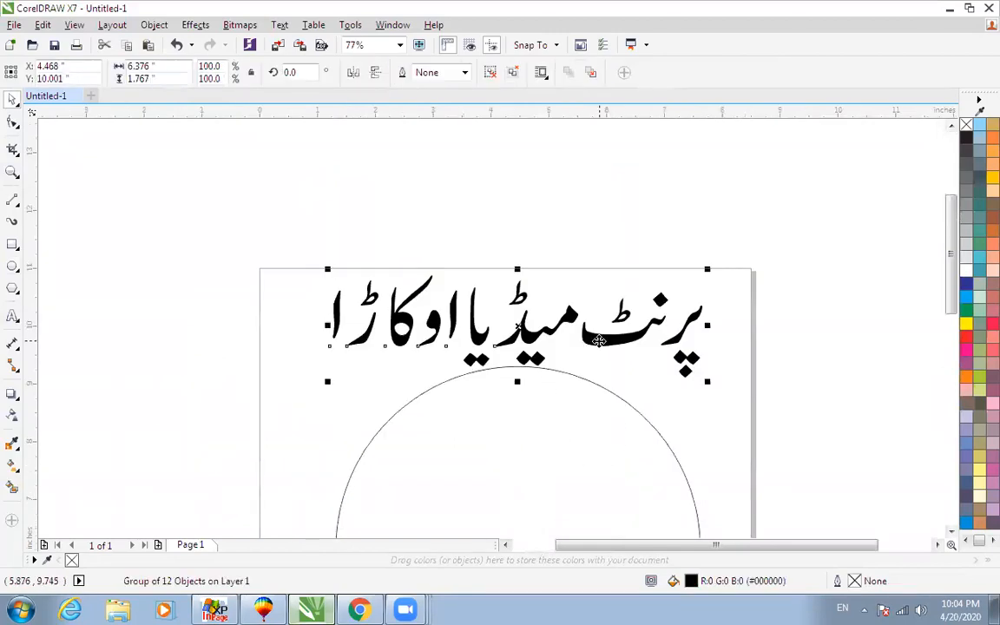
click(279, 24)
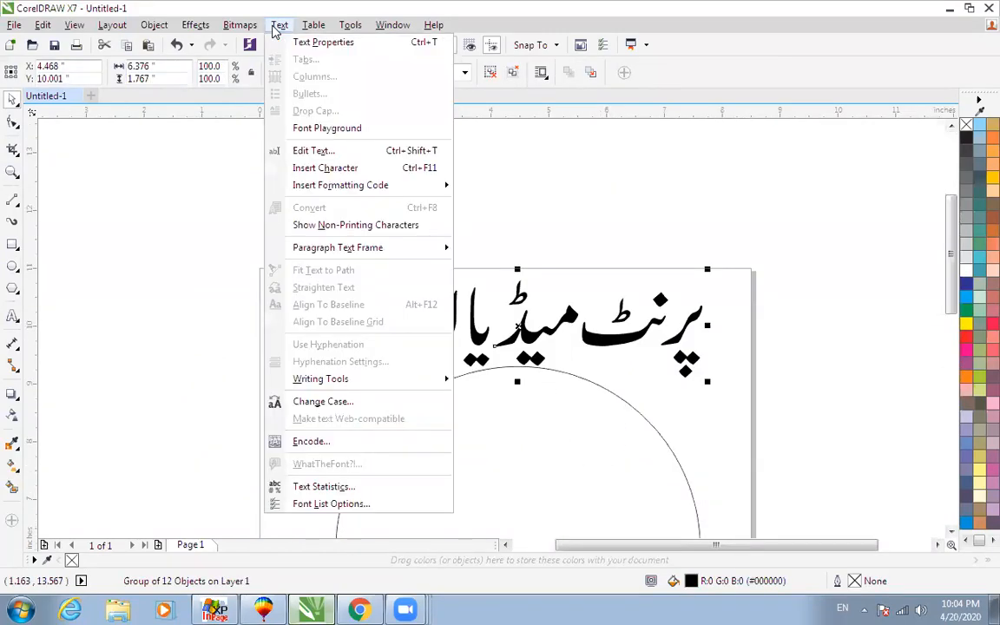
click(507, 163)
- Try to fit the grouped Urdu text to the circle with both objects selected
scroll(506, 163, down, 1)
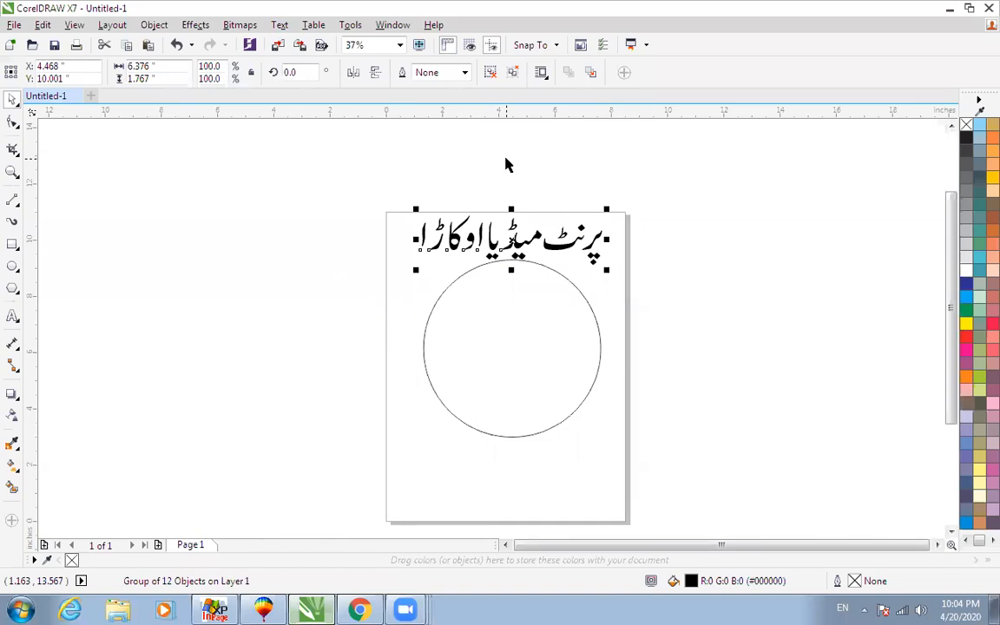
key(F4)
scroll(403, 327, down, 1)
key(F2)
drag(274, 169, 649, 489)
scroll(490, 289, up, 1)
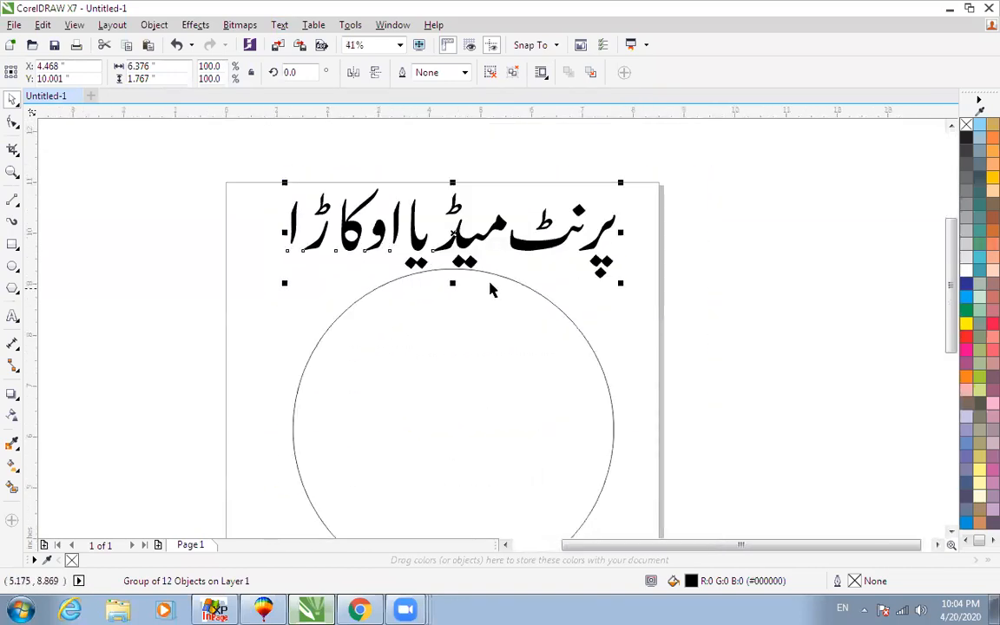
shift+click(493, 278)
click(279, 24)
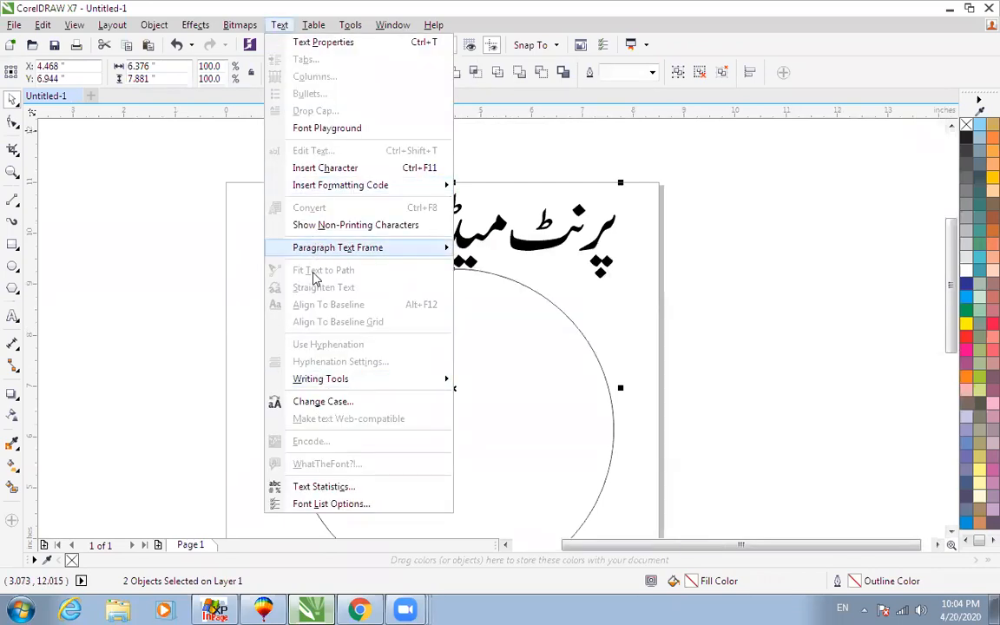
click(244, 277)
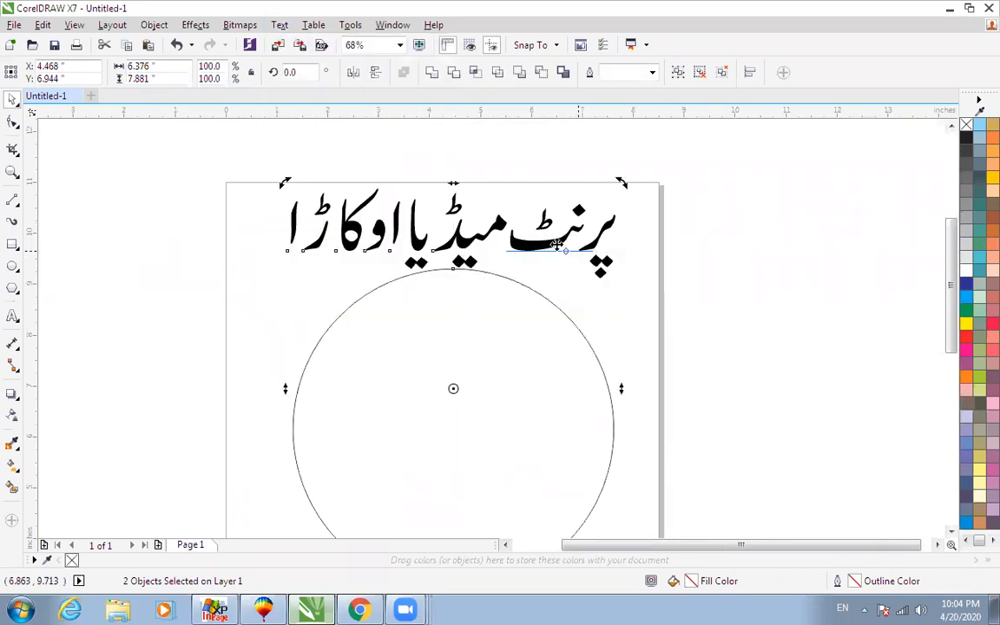
- Ungroup the Urdu text and check whether Fit Text to Path is available for the selected letters
click(533, 250)
key(ctrl+u)
click(198, 157)
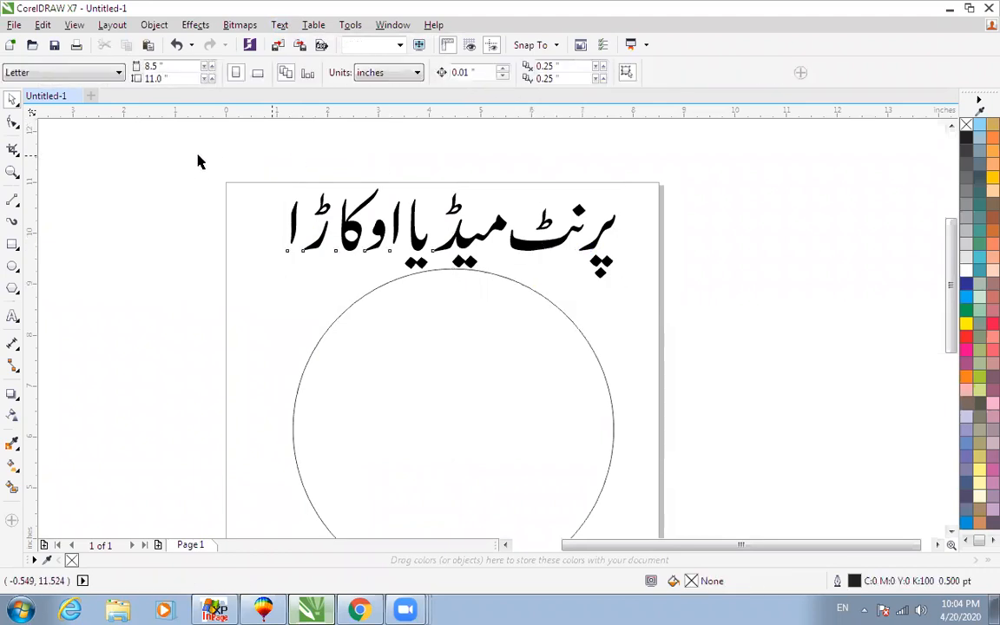
drag(199, 157, 722, 331)
click(276, 27)
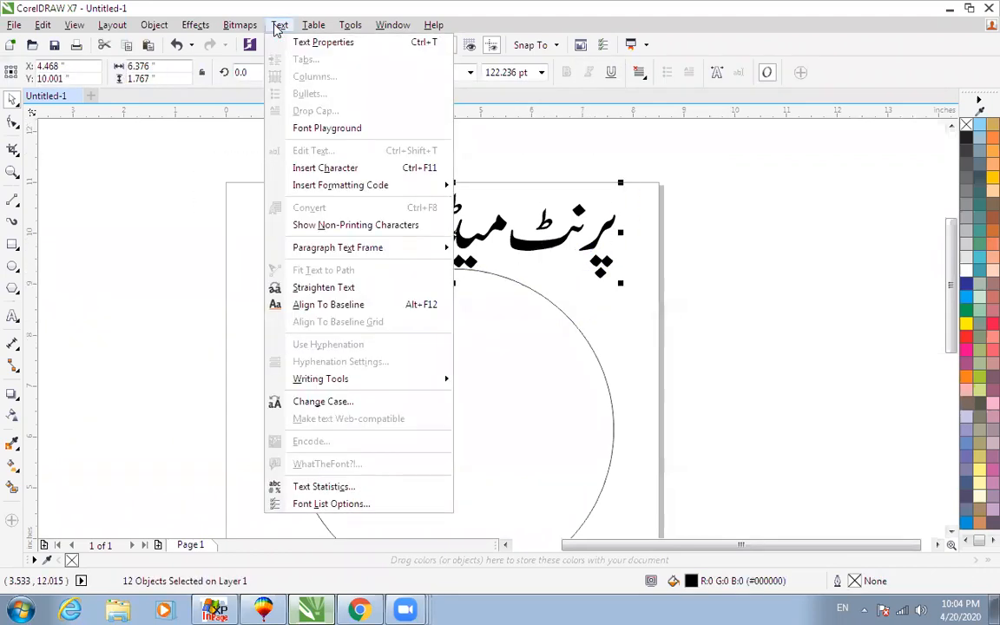
click(543, 302)
click(542, 298)
click(597, 233)
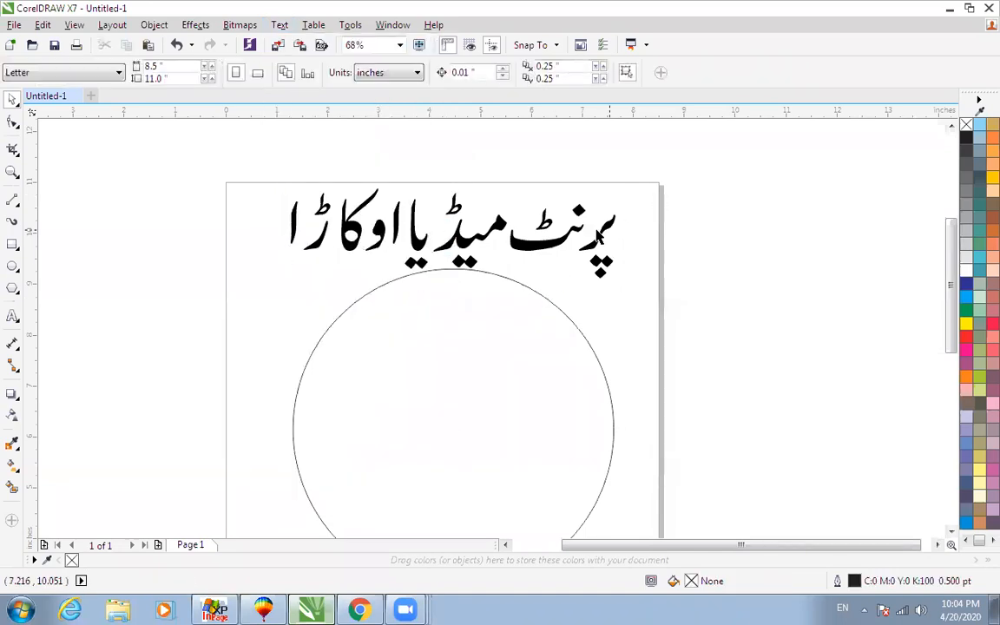
- Try to fit the ungrouped Urdu letters to the circle together, and delete the letters while keeping the circle
click(606, 228)
drag(773, 161, 236, 331)
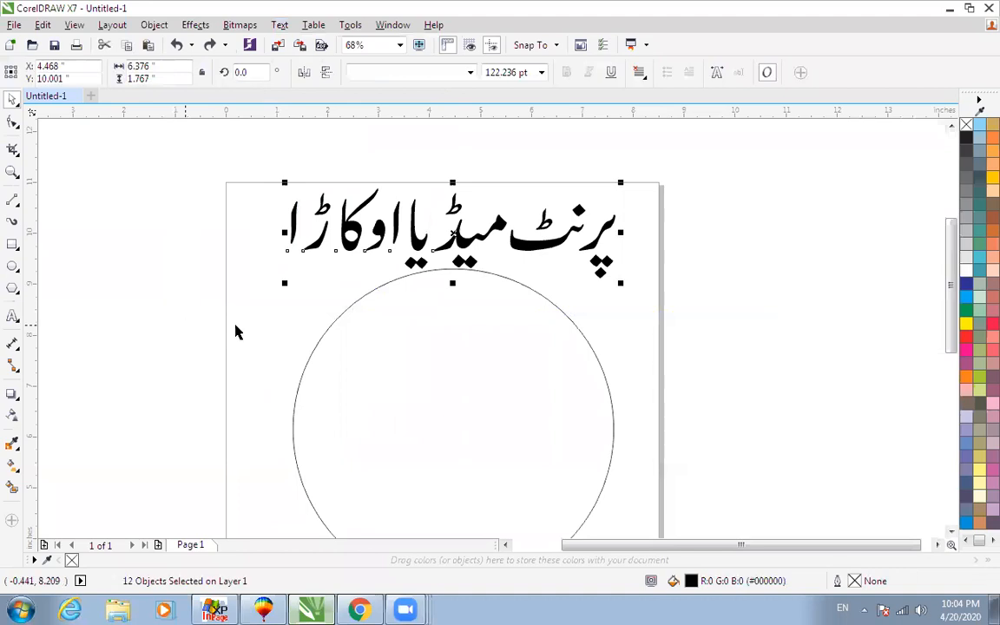
shift+click(375, 298)
click(280, 24)
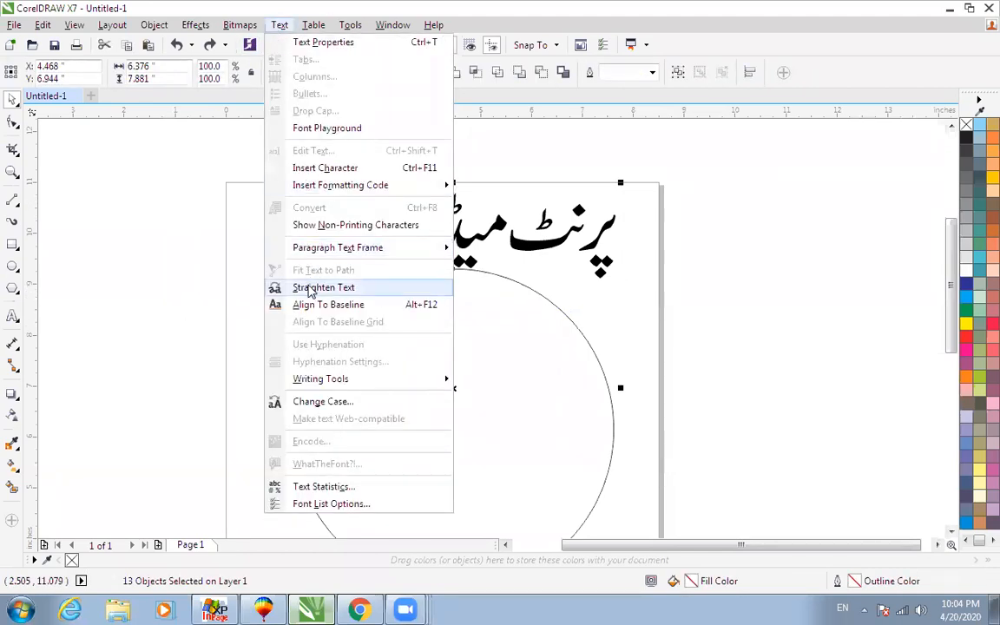
click(310, 288)
click(729, 183)
drag(757, 165, 85, 334)
key(Delete)
- Switch to InPage and change the font of all the Urdu text to Aasaar
click(214, 611)
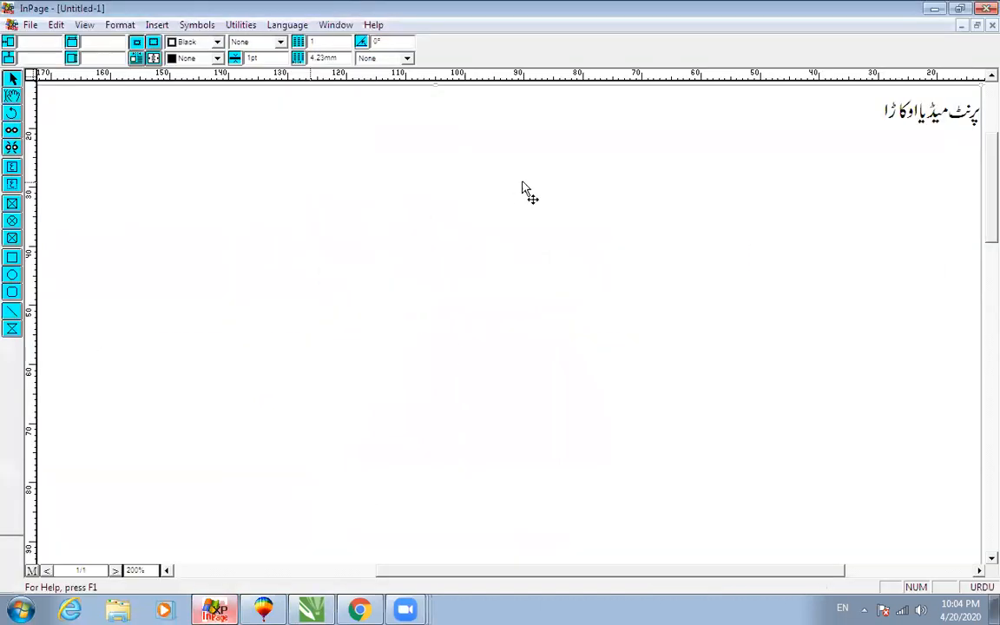
click(15, 100)
key(ctrl+a)
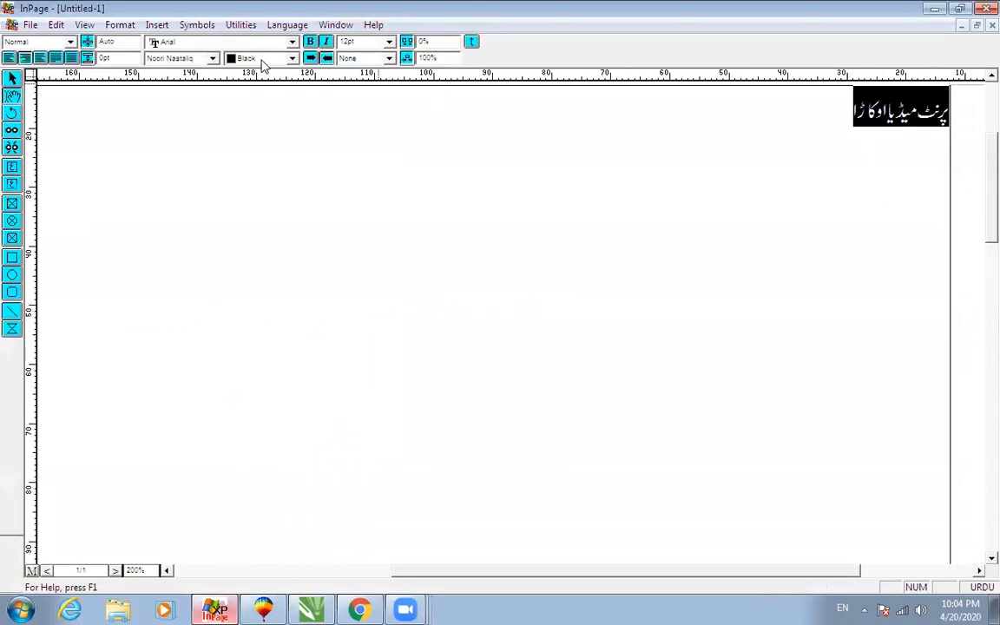
click(167, 61)
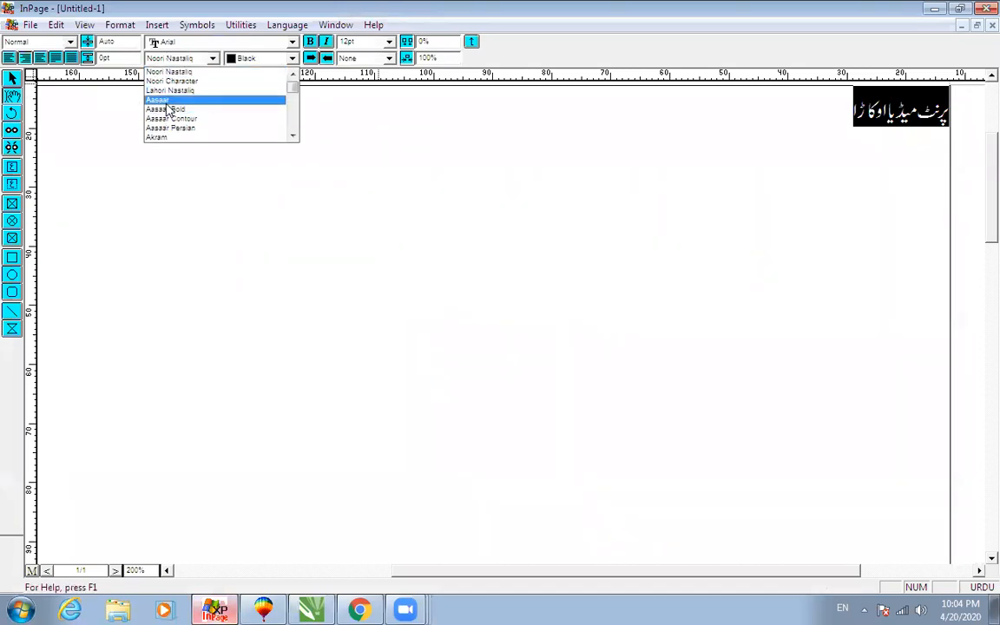
click(168, 101)
- Copy the Aasaar text frame, paste it into CorelDRAW, and scale it to 9%
click(12, 82)
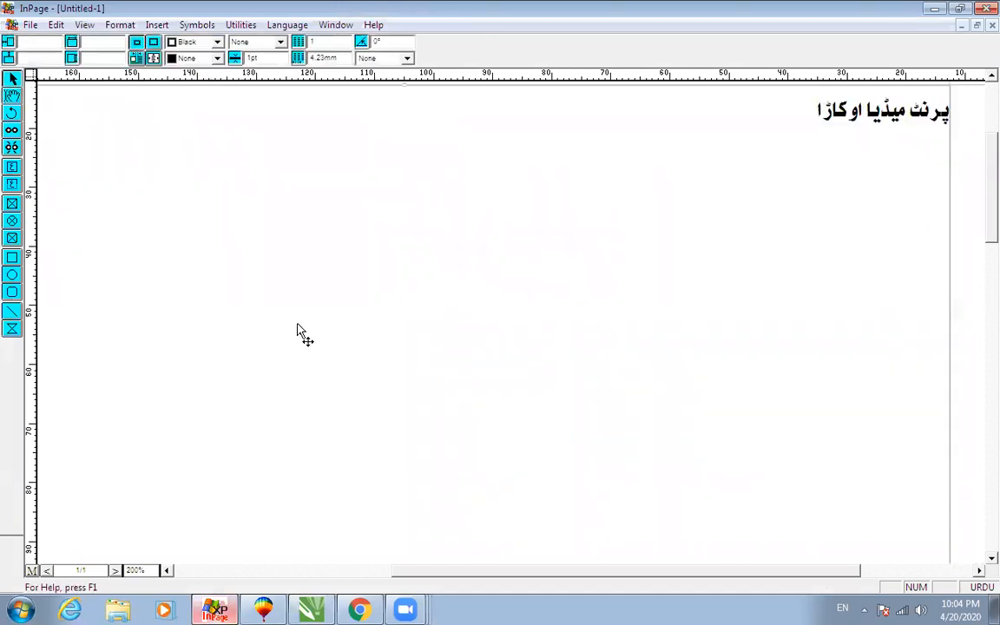
right_click(301, 330)
click(352, 395)
key(alt+Tab)
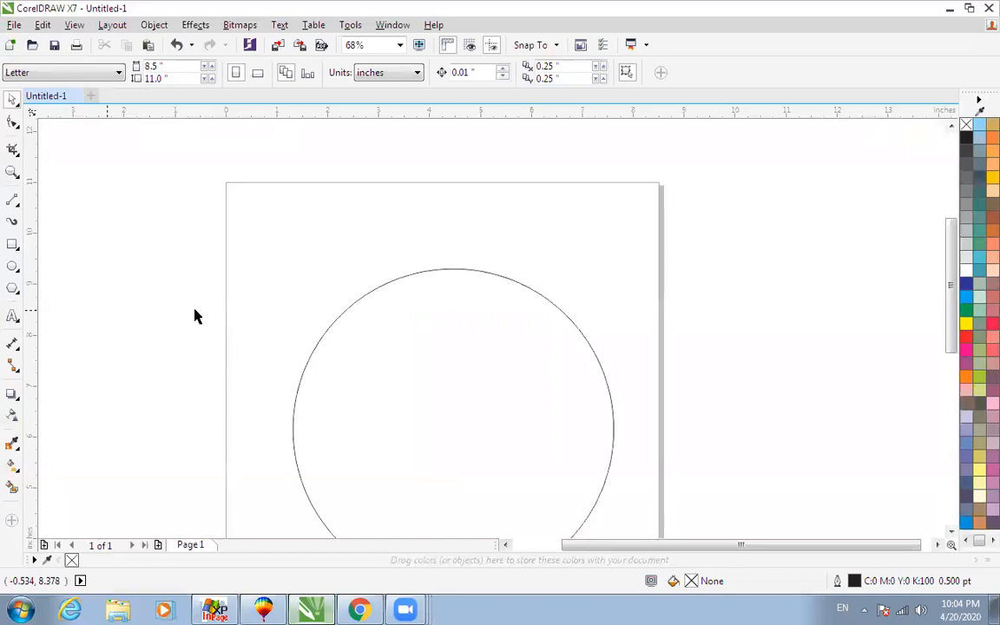
key(ctrl+v)
key(F3)
double_click(222, 67)
text(9)
key(Return)
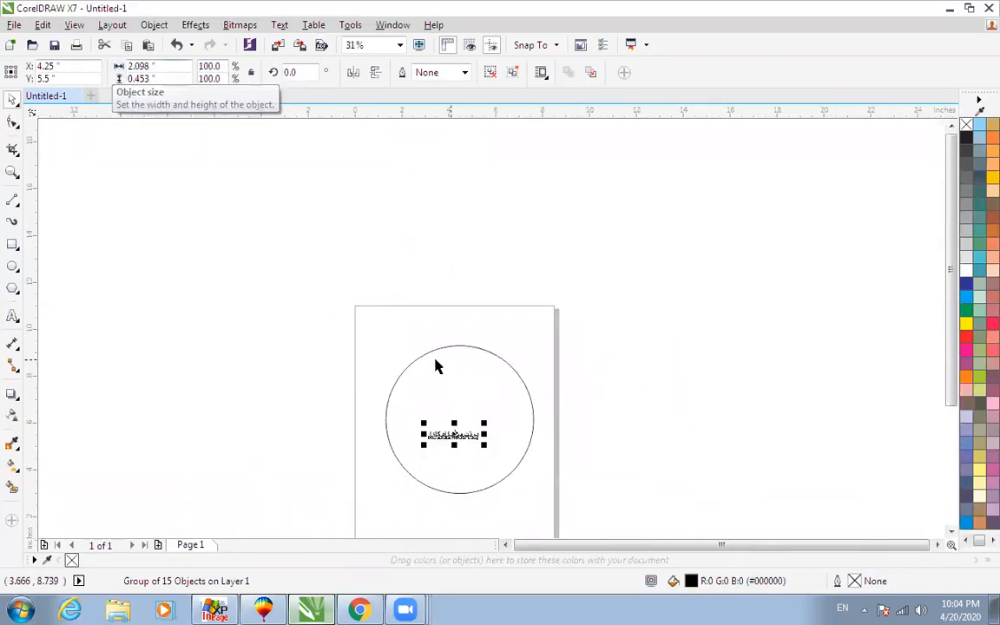
- Enlarge the Aasaar text to about 5.8 in wide and place it centred just above the circle
drag(485, 444, 475, 318)
key(F2)
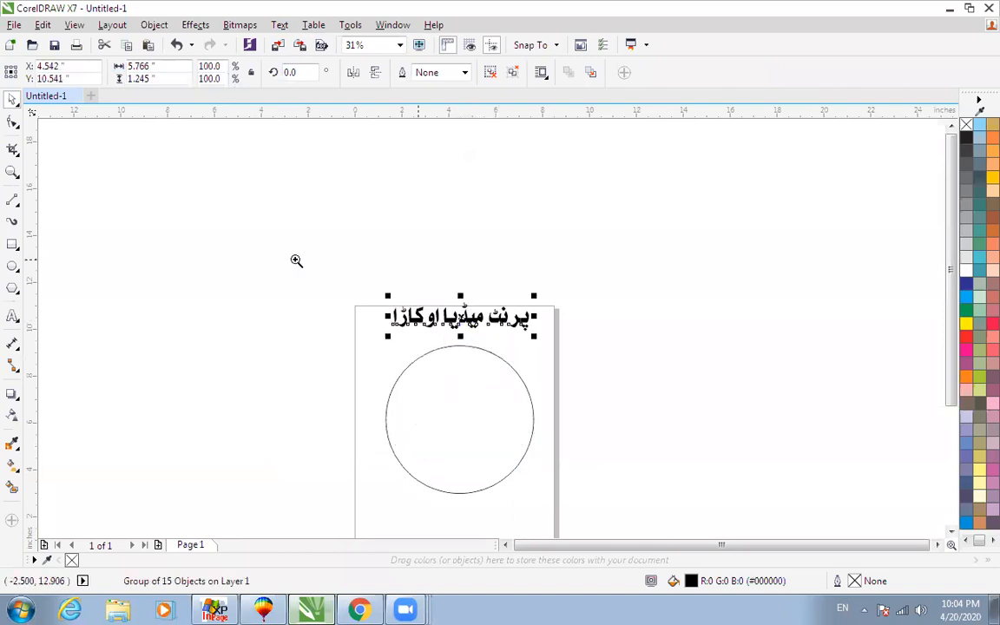
click(451, 351)
shift+click(494, 330)
key(c)
key(Escape)
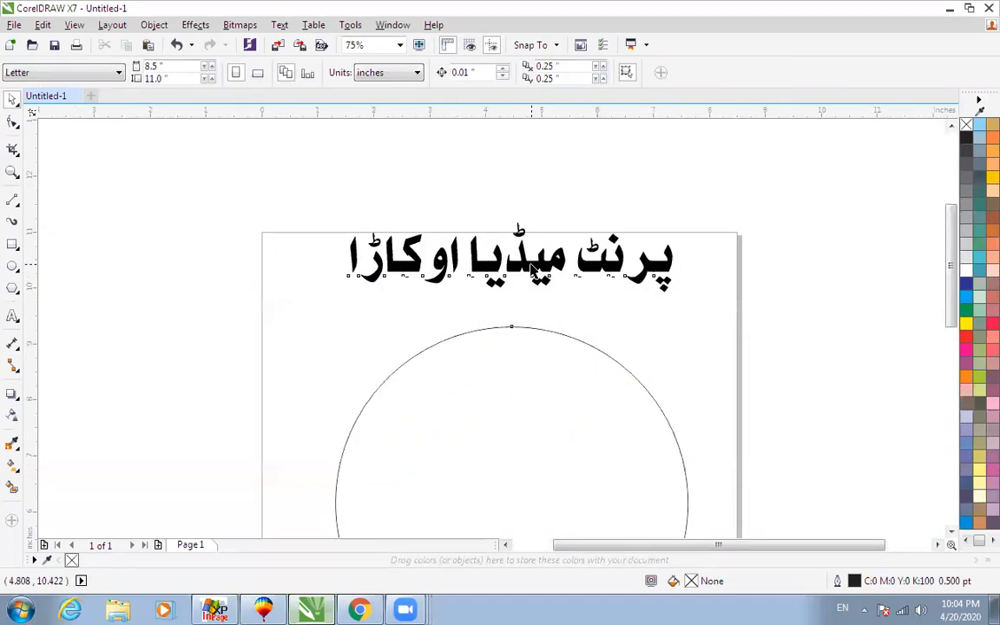
drag(530, 264, 531, 293)
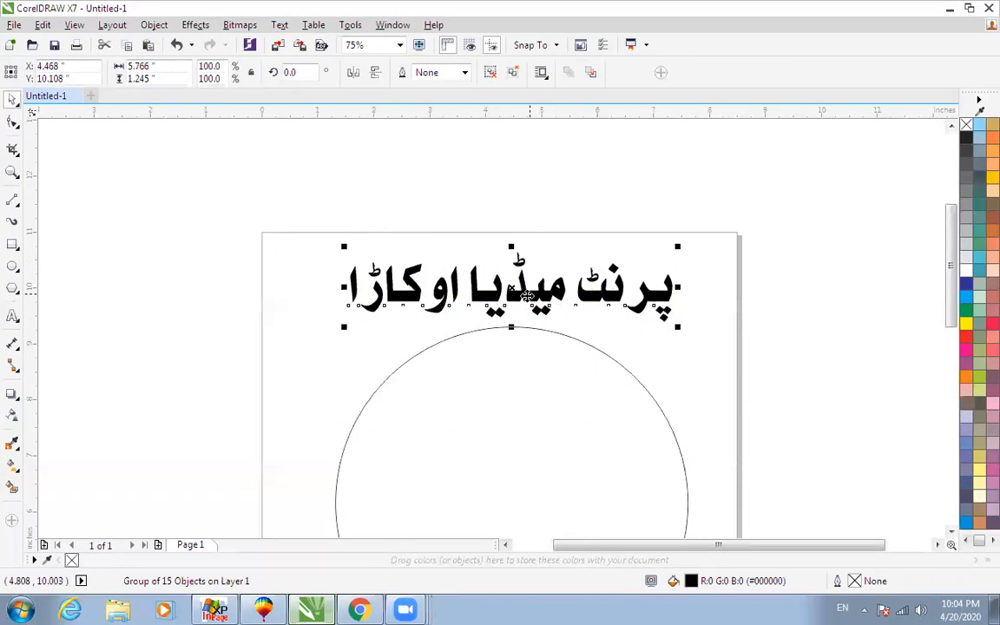
- Try to fit the grouped Aasaar text to the circle as its path
shift+click(553, 336)
click(281, 26)
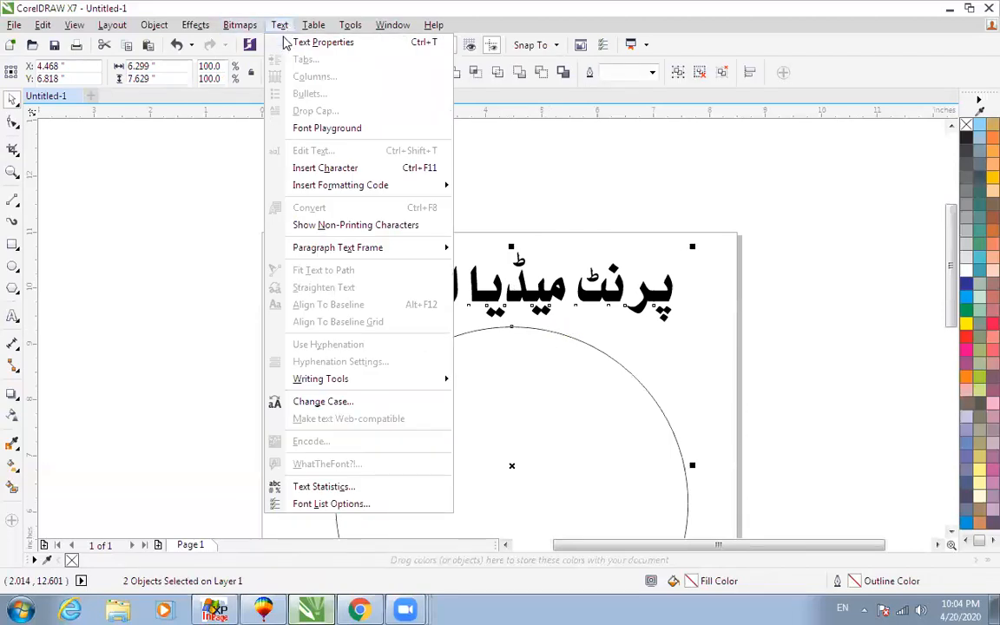
click(519, 266)
click(528, 301)
key(Escape)
- Ungroup the Aasaar text and select all of its letters above the circle
click(534, 296)
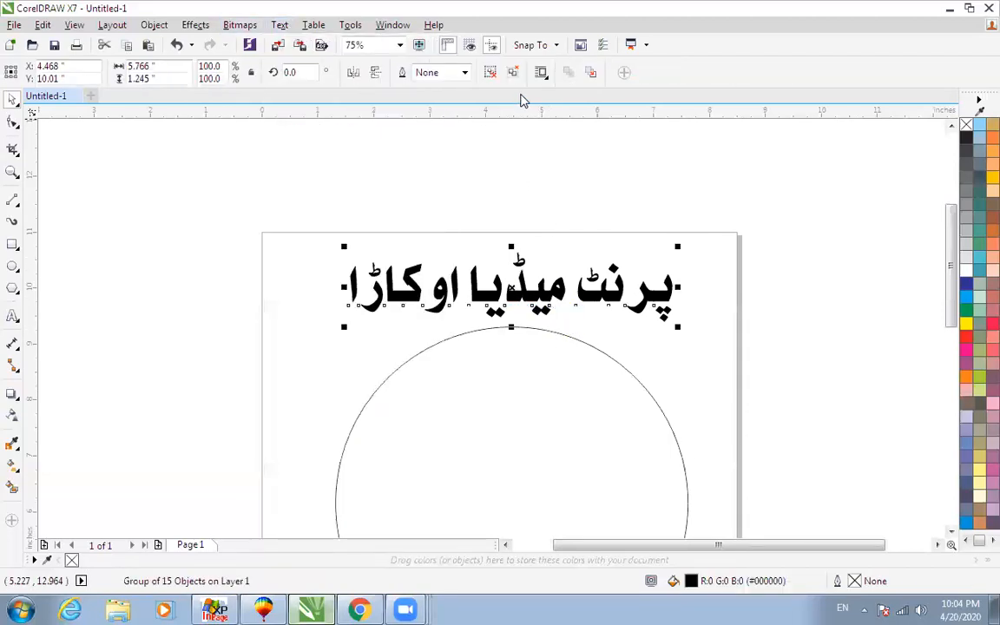
click(258, 232)
drag(219, 212, 828, 357)
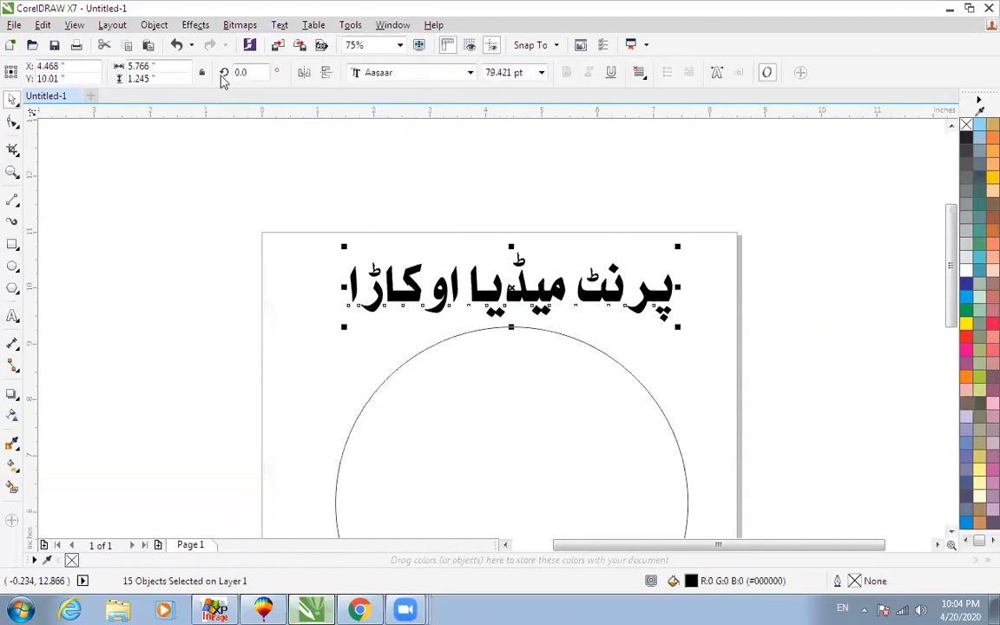
- Delete the ungrouped Aasaar letters above the circle
click(280, 26)
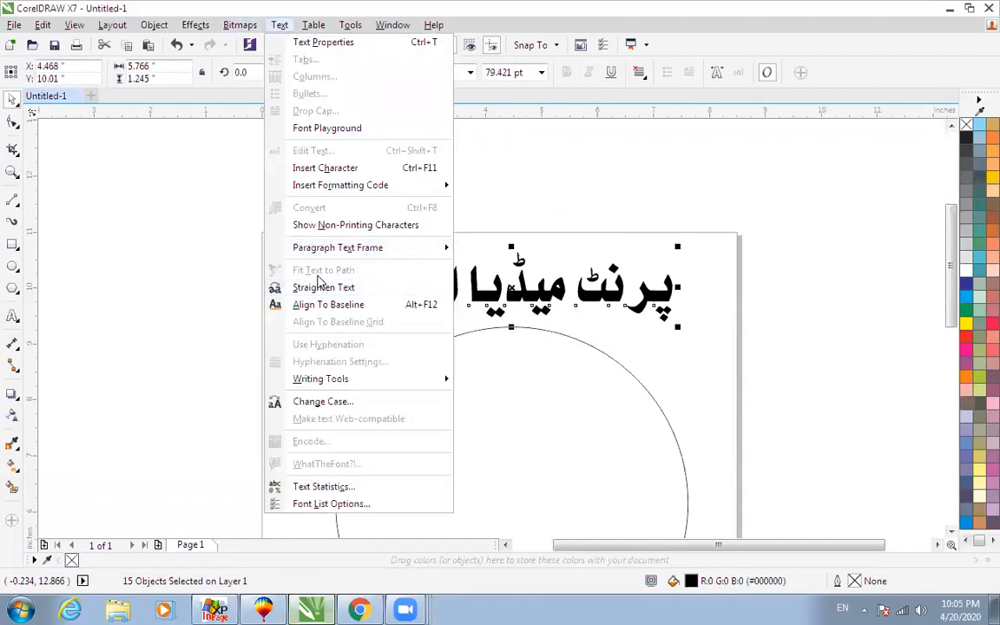
click(190, 261)
drag(187, 215, 851, 351)
key(Delete)
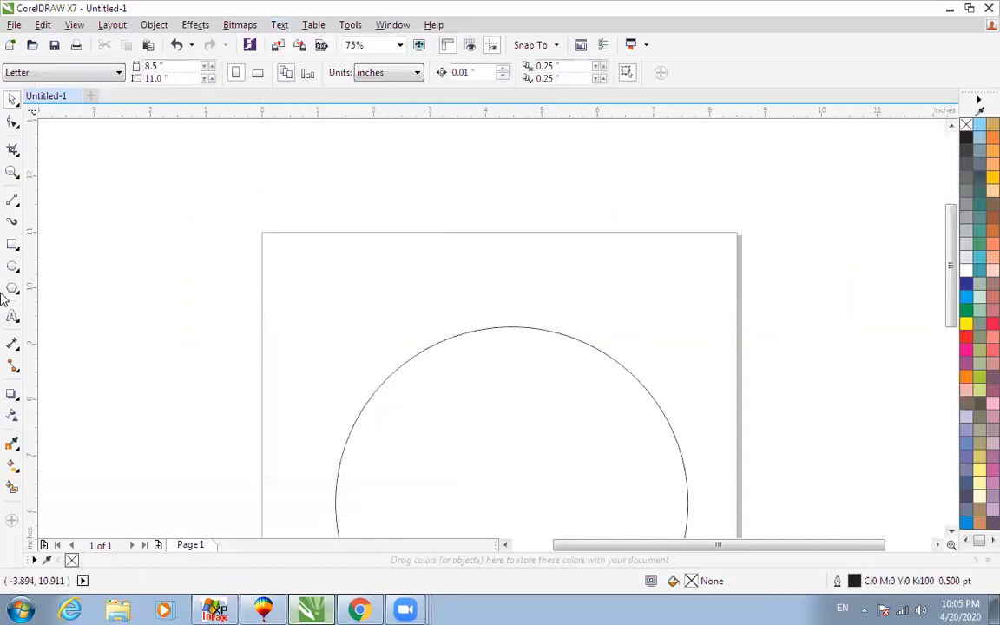
- Add artistic text above the circle reading "پرنٹ میڈیا اوکاڑا", written with the Urdu keyboard language
click(13, 321)
click(558, 184)
click(842, 607)
click(838, 566)
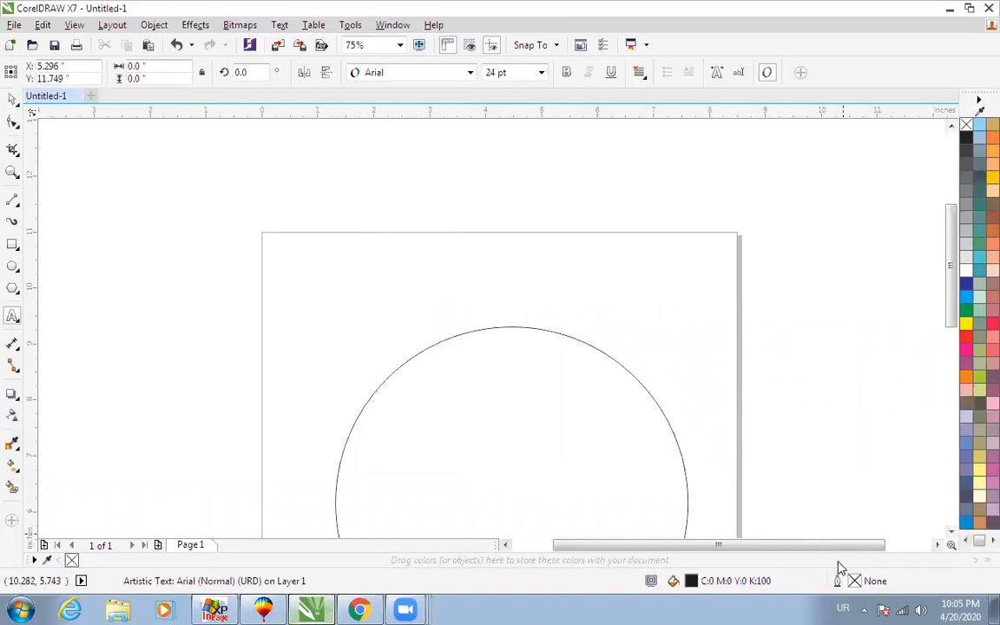
text(پرنٹ میڈیا)
key(ctrl+space)
key(F8)
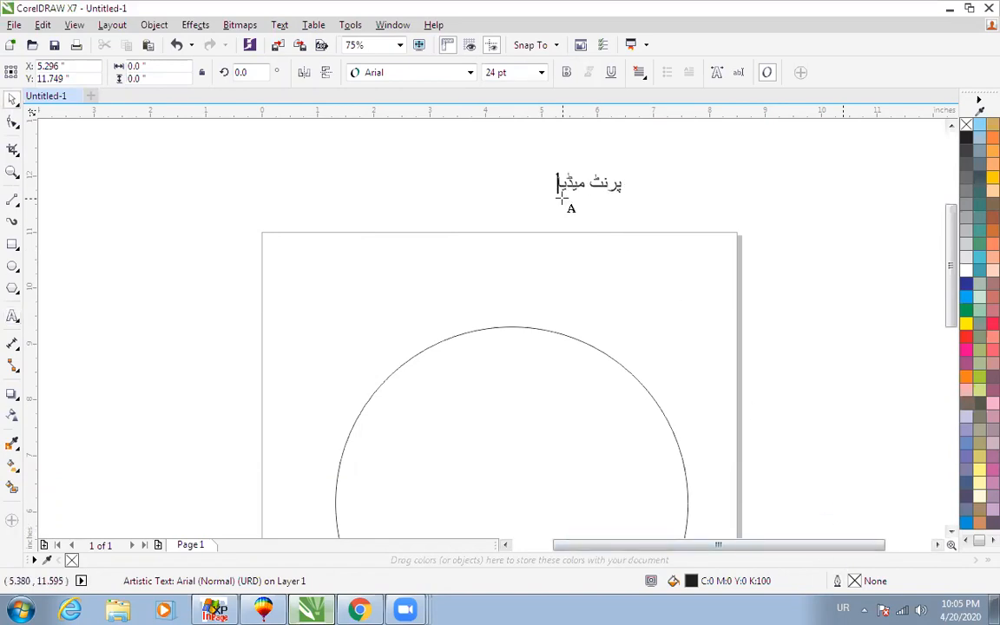
text(اوک)
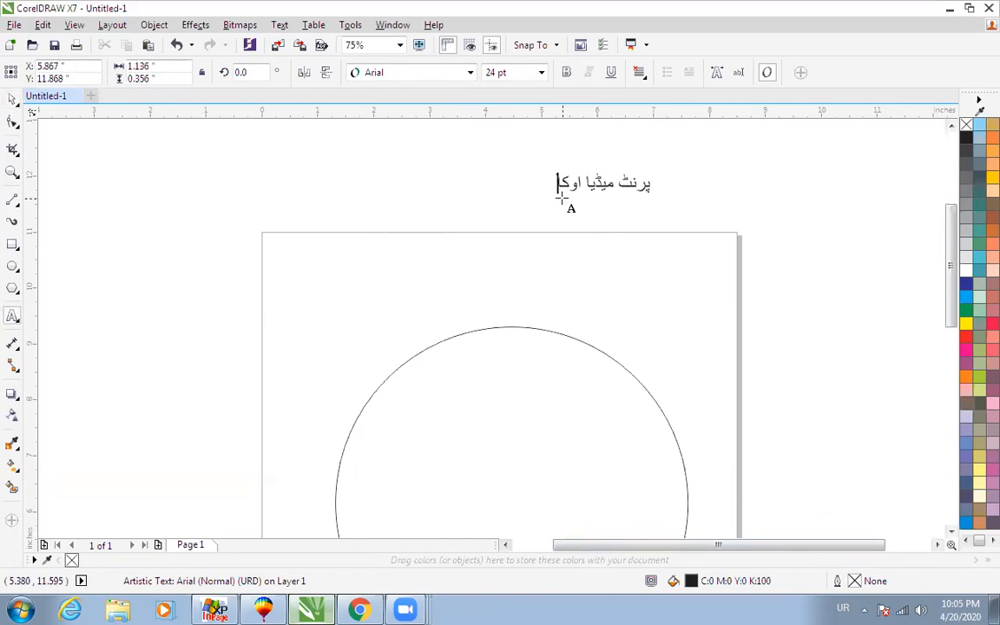
text(اڑا)
key(ctrl+space)
- Enlarge the Urdu text to about 6.7 in wide just above the circle and set its font to Aseer Unicode
drag(667, 200, 536, 292)
click(379, 71)
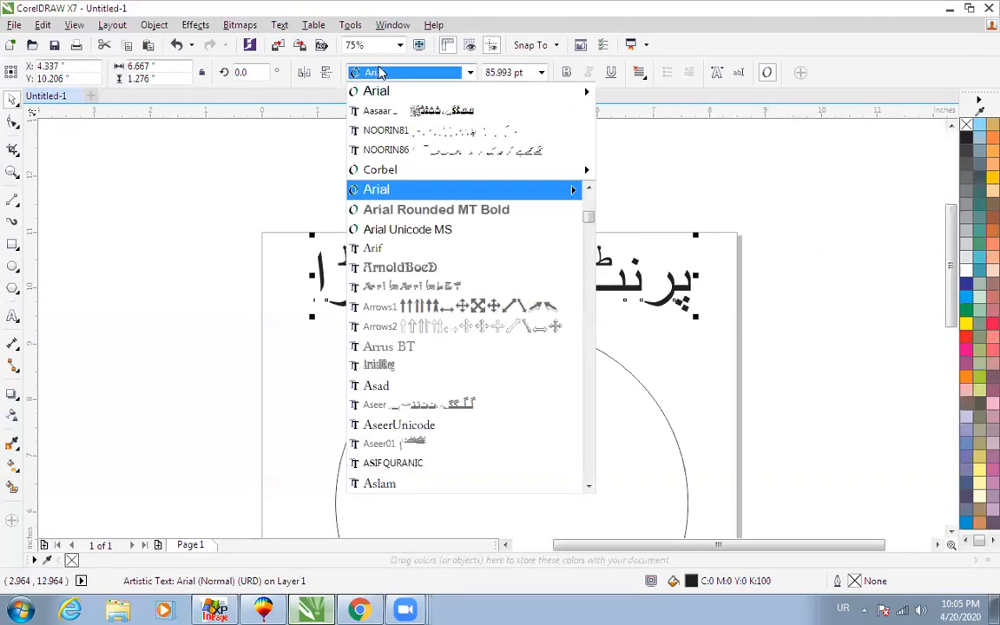
click(399, 424)
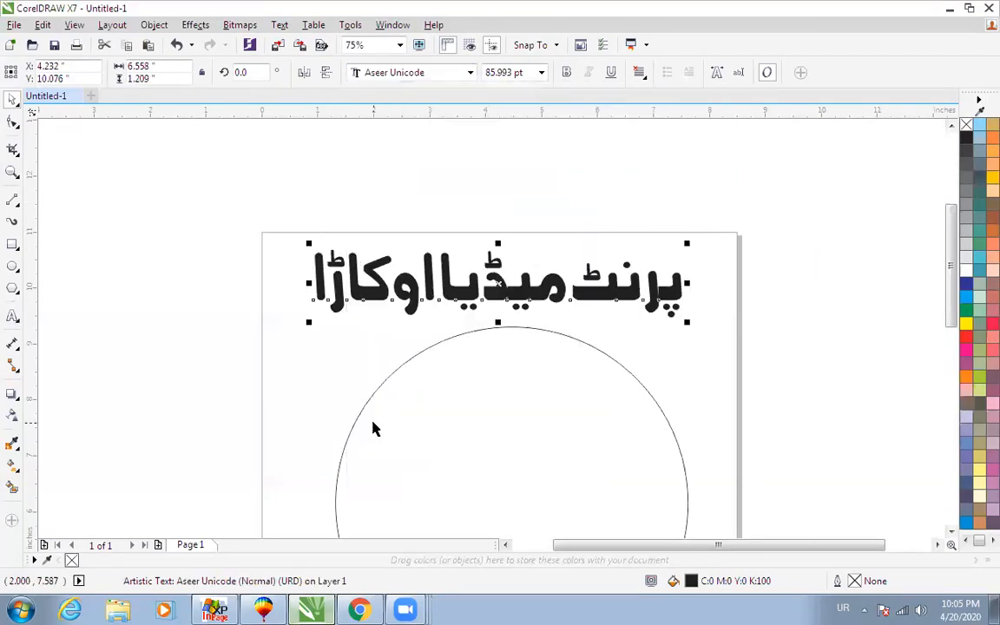
- Fit the Aseer Unicode text to the circle as its path
click(243, 26)
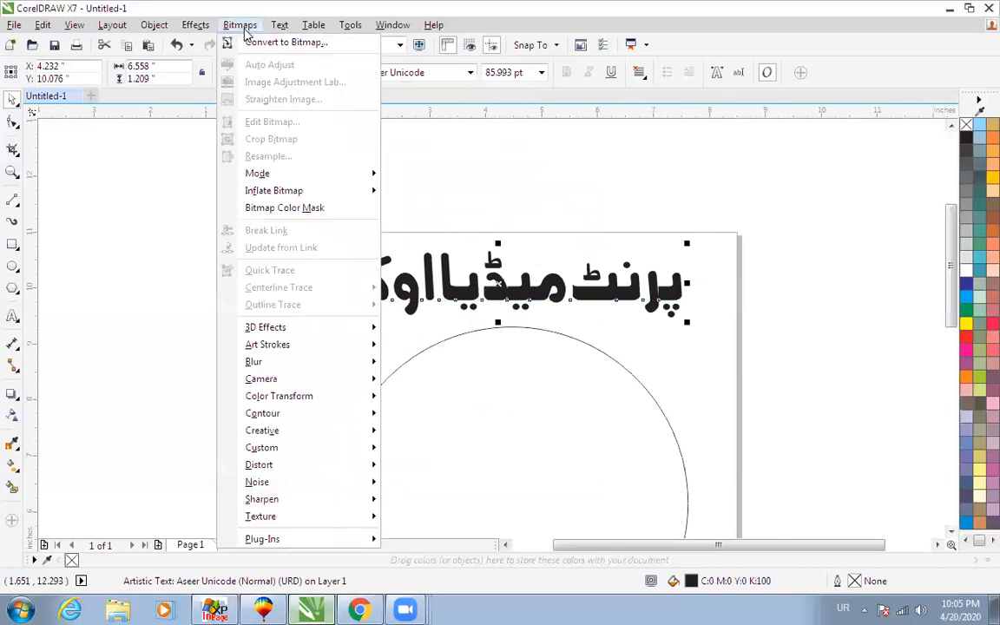
mouse_move(282, 30)
click(314, 270)
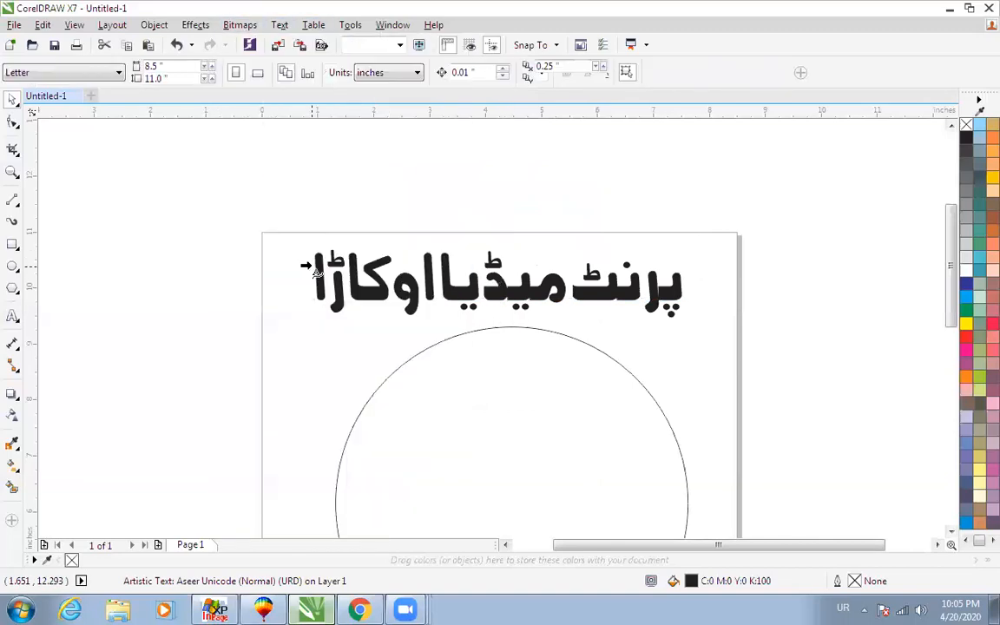
click(524, 336)
click(535, 206)
scroll(535, 206, down, 2)
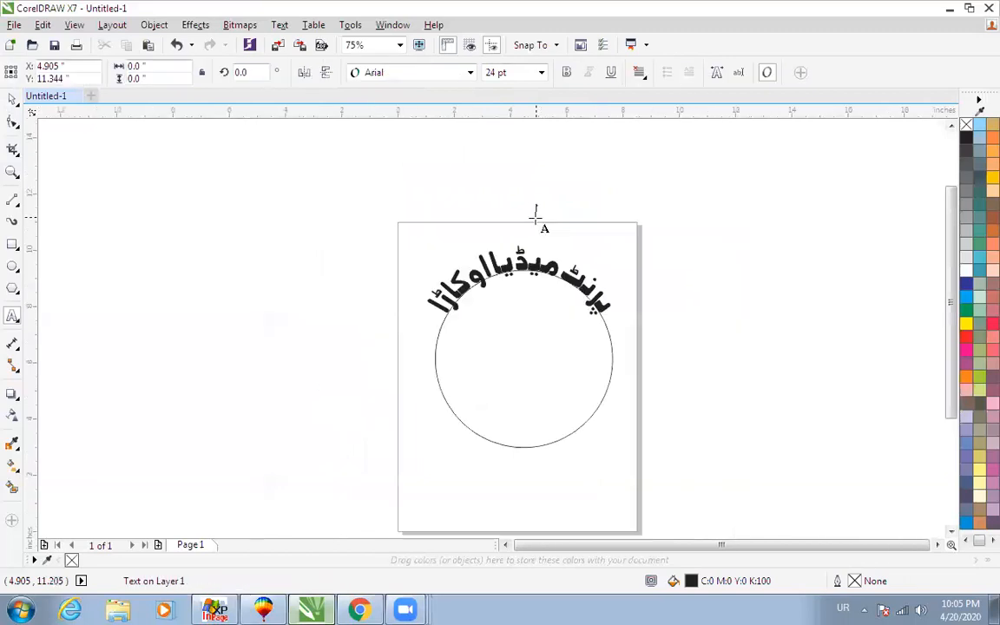
scroll(584, 309, up, 2)
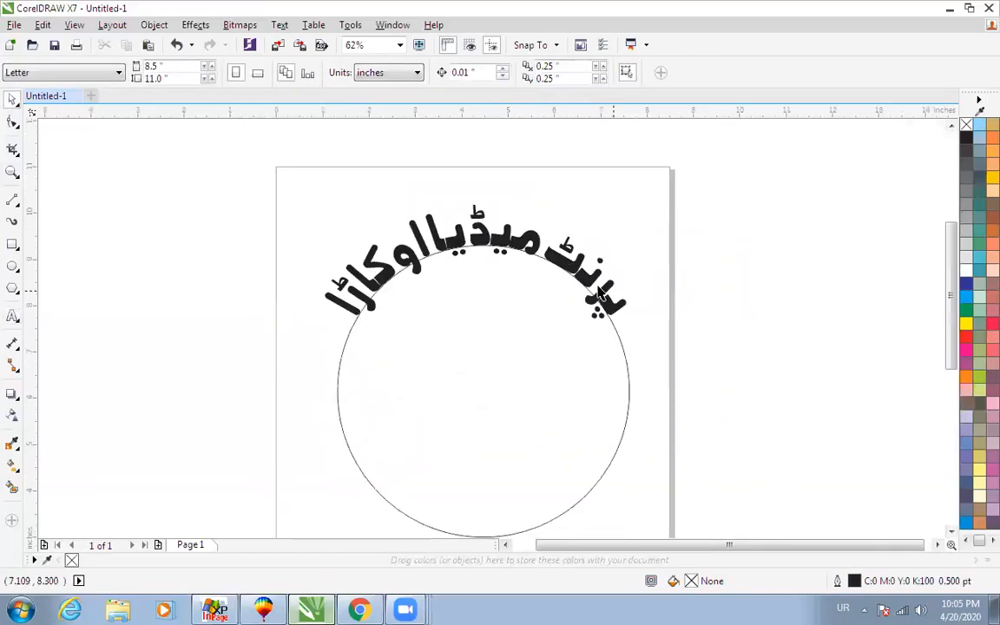
- Undo the path fit and refit the Urdu text with the text and the circle selected together
click(554, 275)
key(ctrl+z)
click(739, 235)
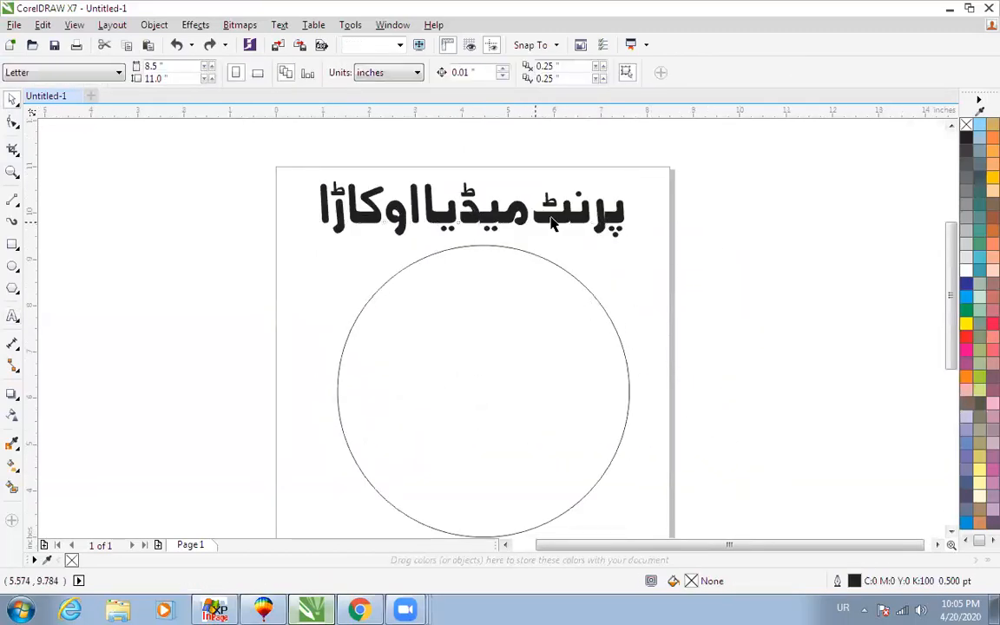
click(503, 205)
shift+click(540, 264)
click(279, 25)
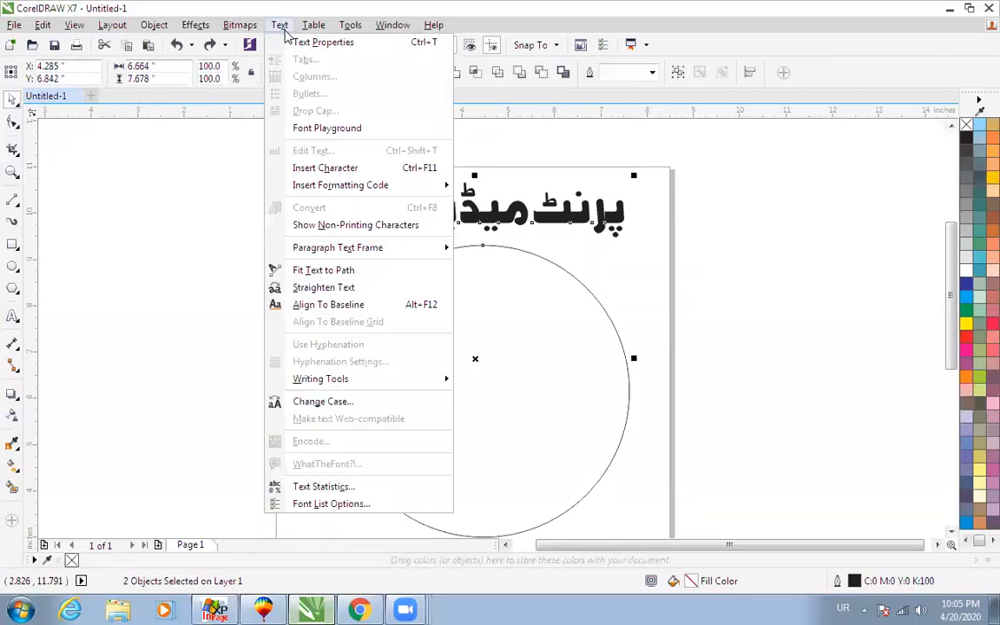
click(315, 270)
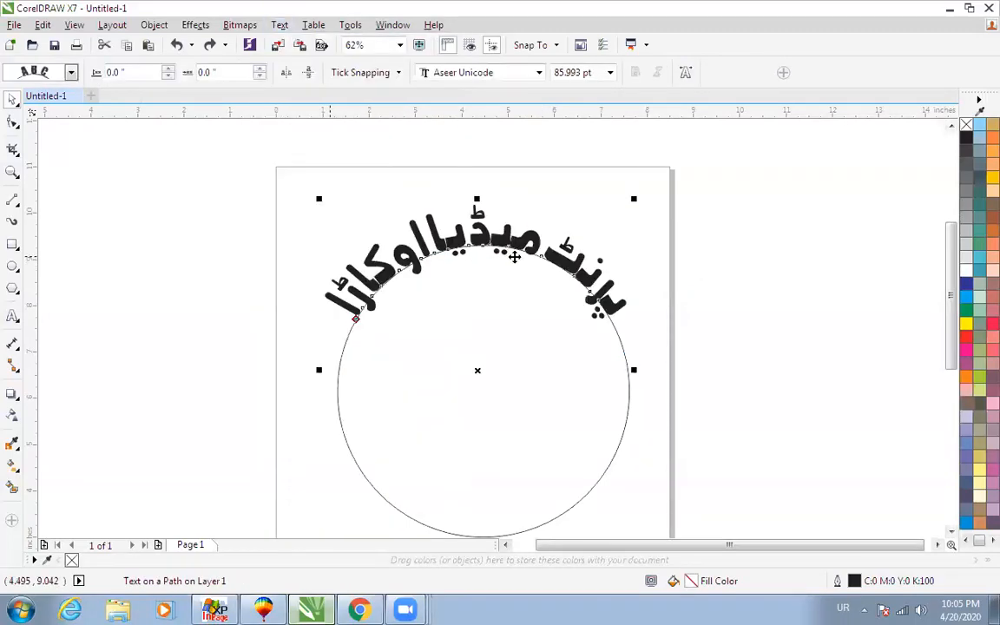
- Undo the second path fit and enlarge the straight Urdu text to about 12.3 in wide
click(567, 178)
key(F8)
key(ctrl+space)
key(ctrl+z)
click(641, 212)
click(620, 217)
drag(630, 243, 745, 321)
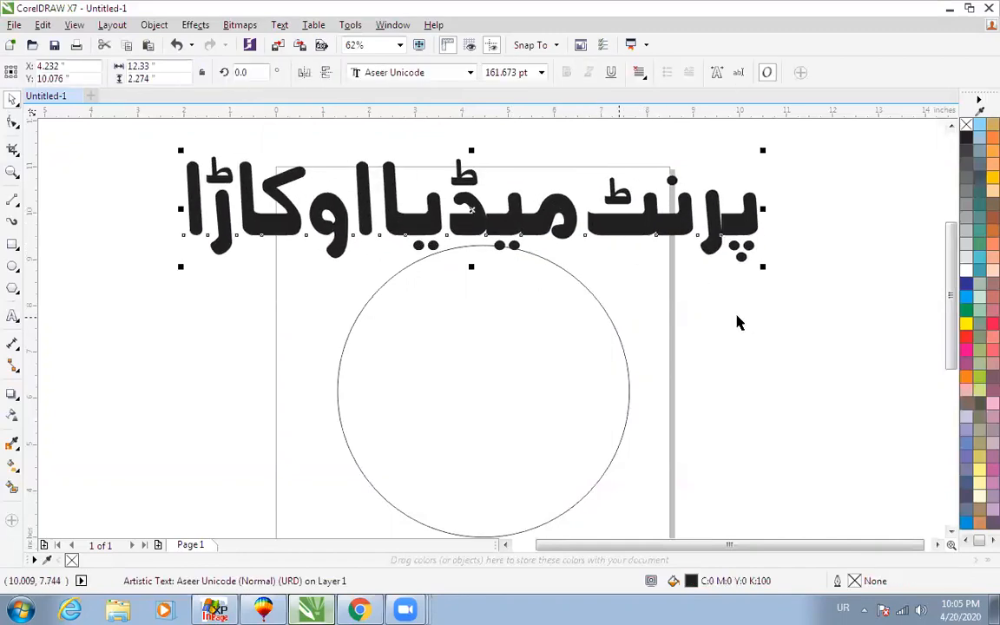
- Fit the enlarged Aseer Unicode text around the upper part of the circle
click(281, 25)
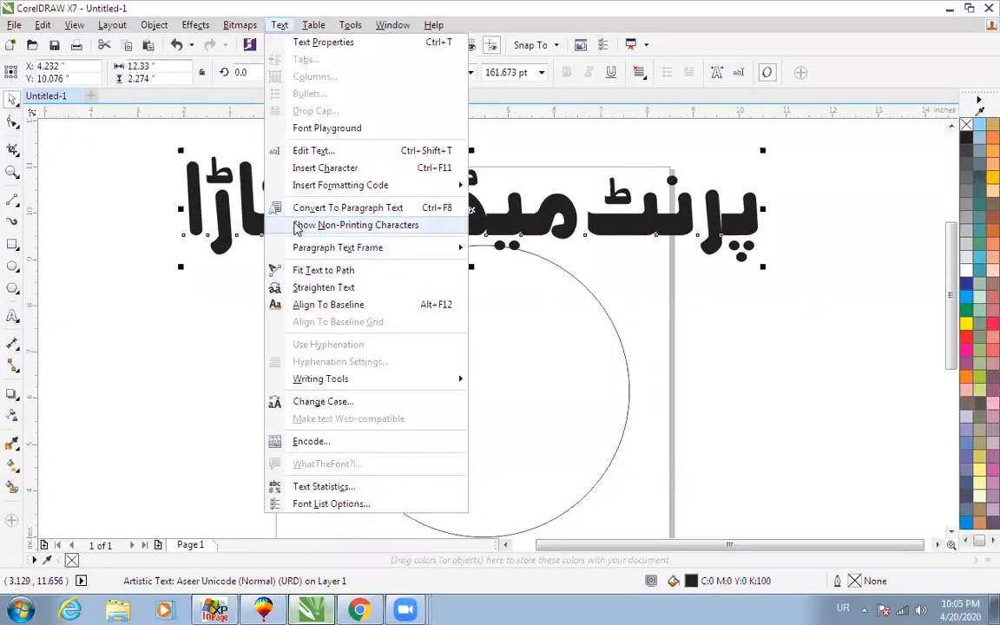
click(299, 268)
click(428, 227)
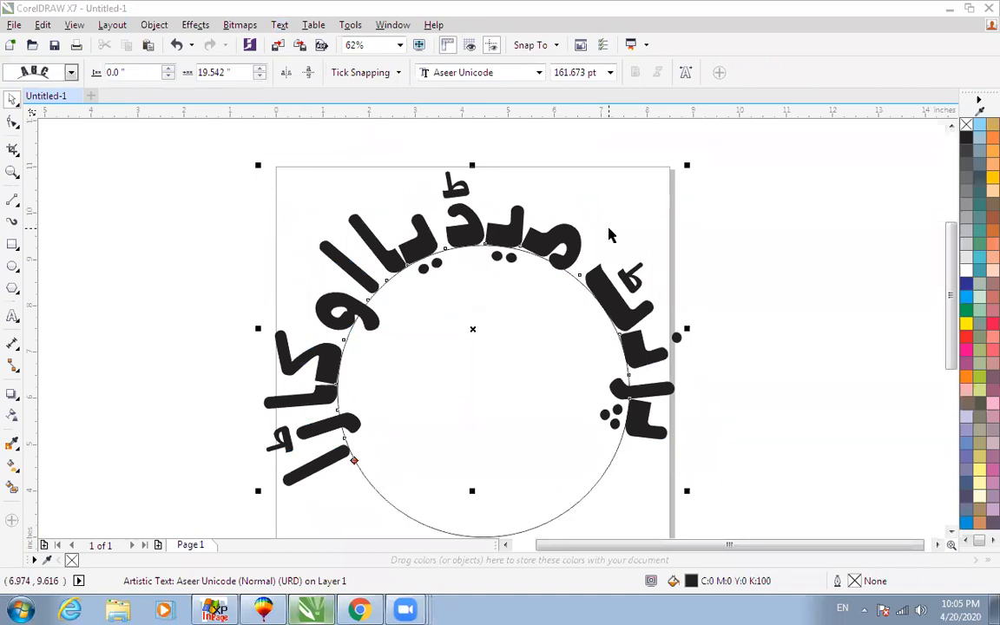
- Undo the fit of the enlarged text and shrink the straight text to about 8.5 in wide
click(614, 191)
click(546, 245)
key(ctrl+z)
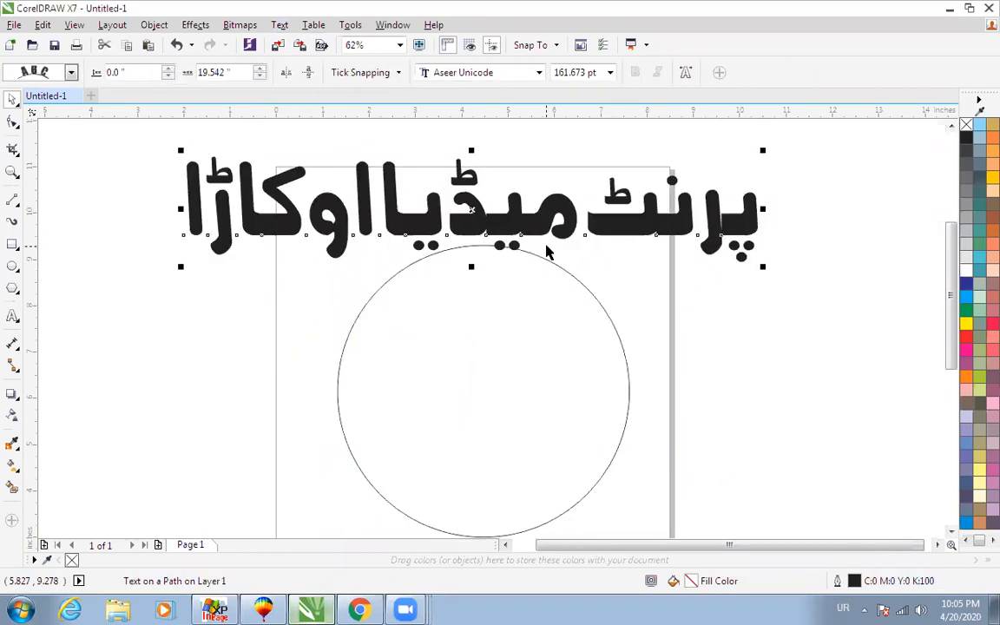
drag(763, 266, 682, 250)
- Examine closely where neighbouring letters meet in the first word of the Aseer Unicode text
key(z)
drag(232, 152, 750, 298)
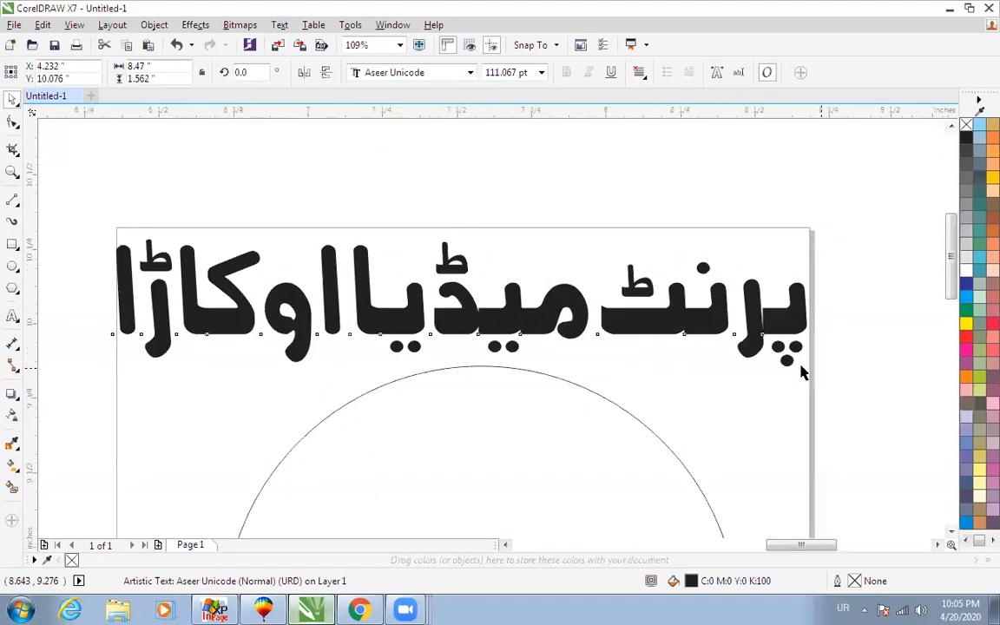
drag(820, 375, 599, 278)
drag(476, 284, 781, 469)
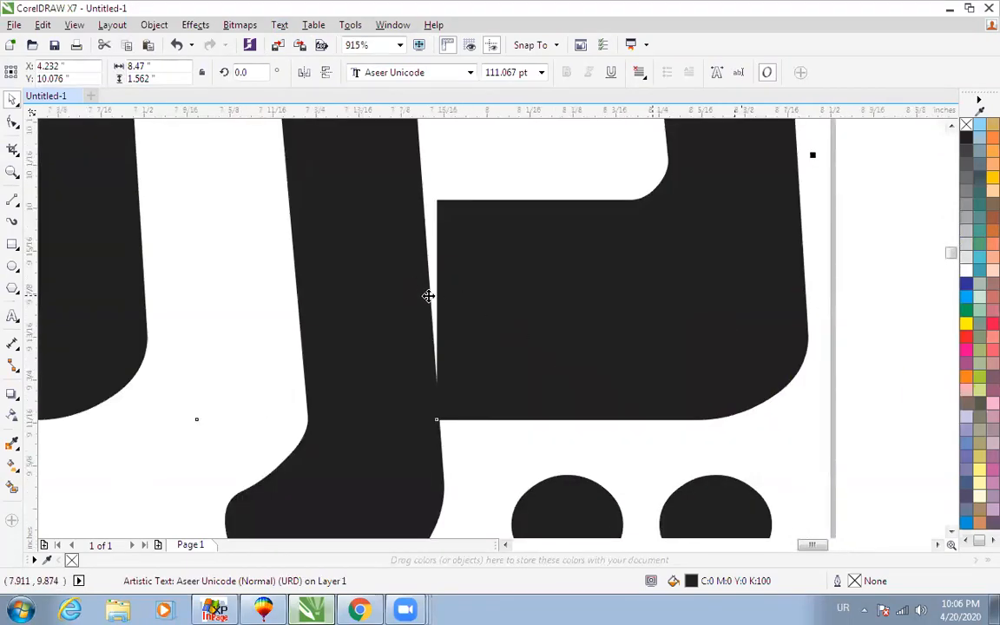
key(F2)
drag(361, 372, 644, 206)
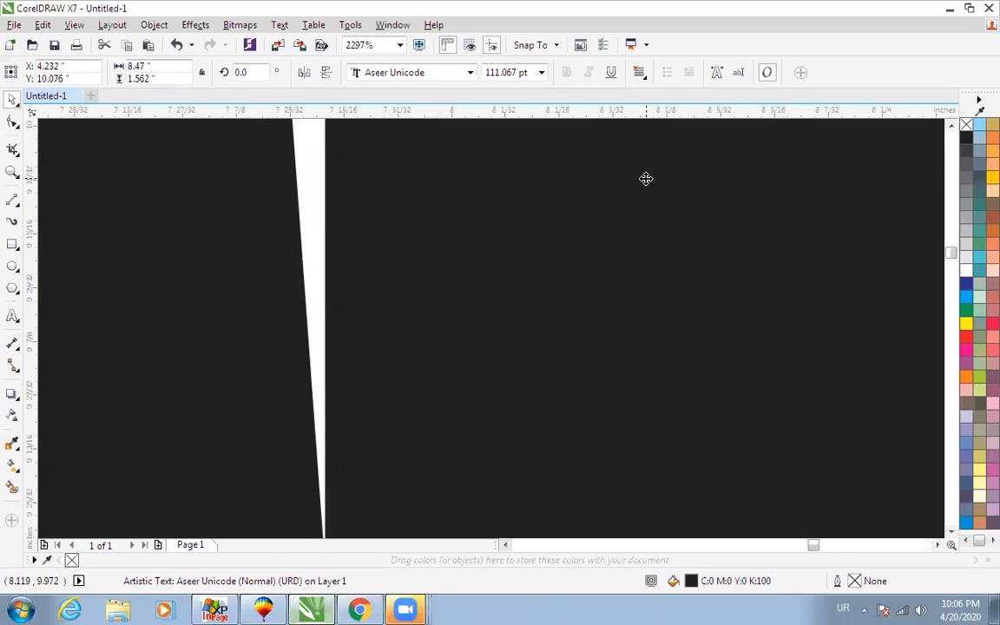
scroll(567, 284, down, 5)
key(F2)
drag(66, 200, 708, 391)
- Browse the font list for another Urdu Unicode font and set the text to Diwani Unicode
click(408, 72)
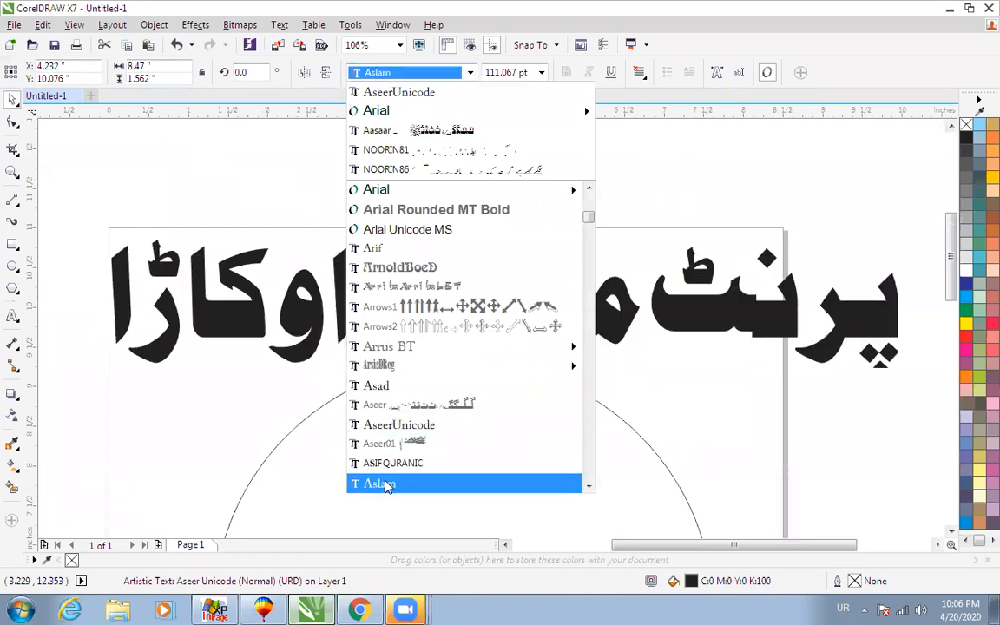
scroll(387, 434, down, 10)
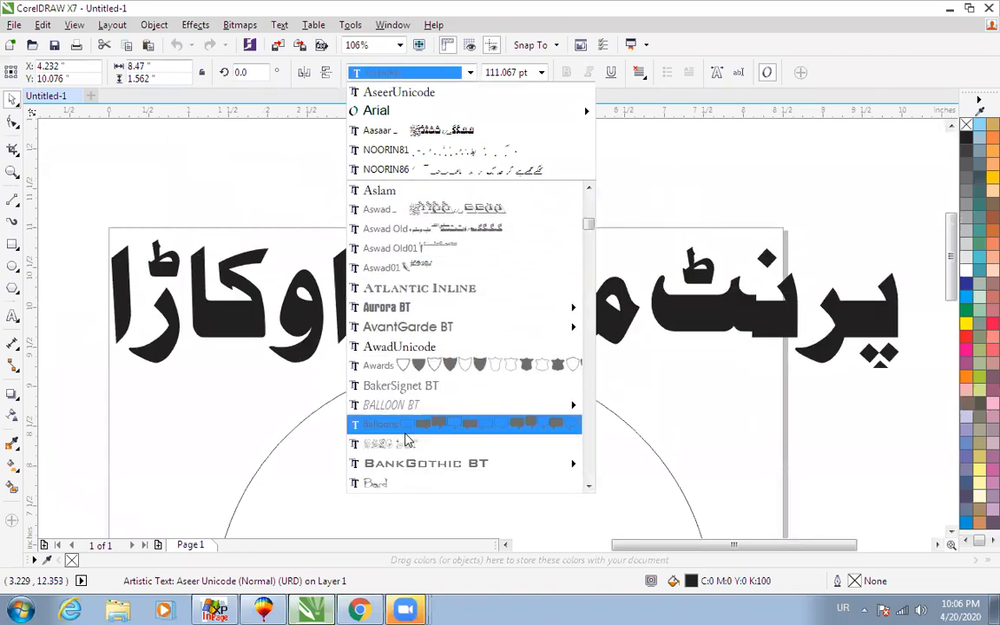
scroll(403, 408, down, 10)
scroll(415, 446, down, 15)
scroll(419, 445, down, 15)
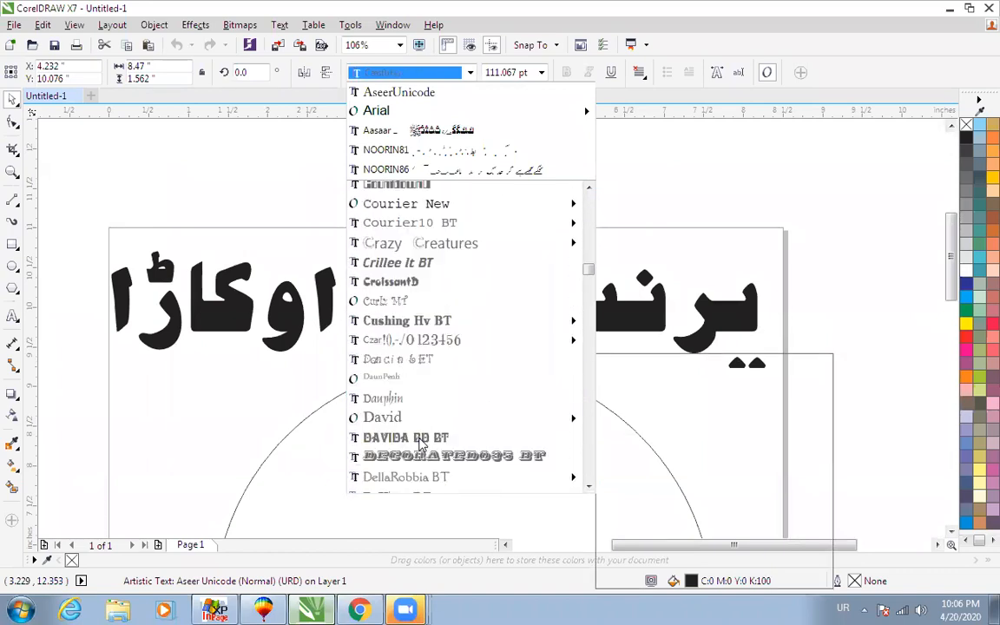
scroll(420, 444, down, 5)
scroll(404, 233, up, 7)
scroll(408, 348, up, 5)
scroll(409, 387, down, 13)
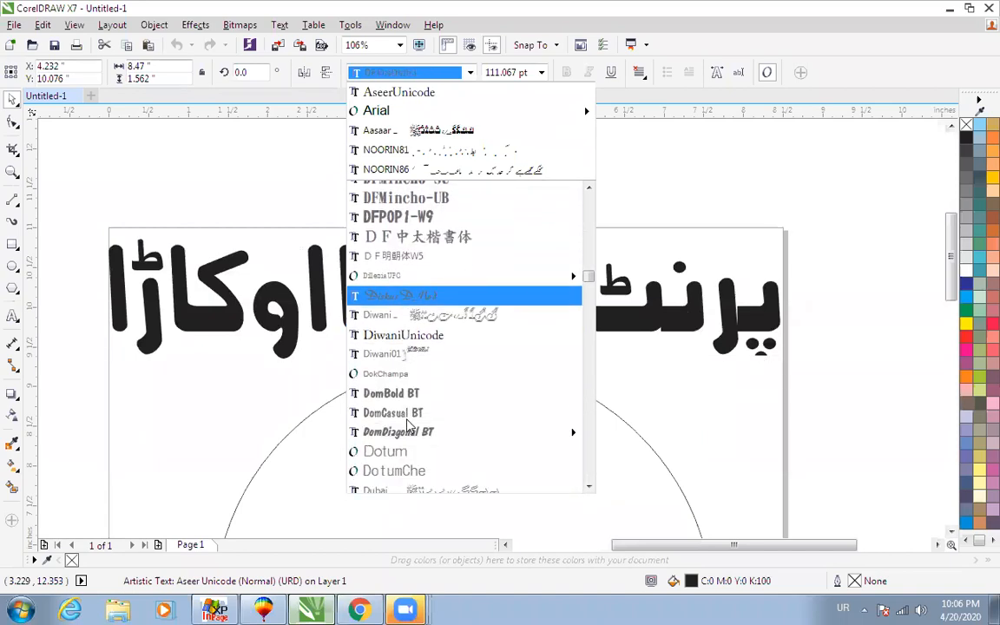
scroll(411, 423, down, 4)
scroll(407, 352, up, 4)
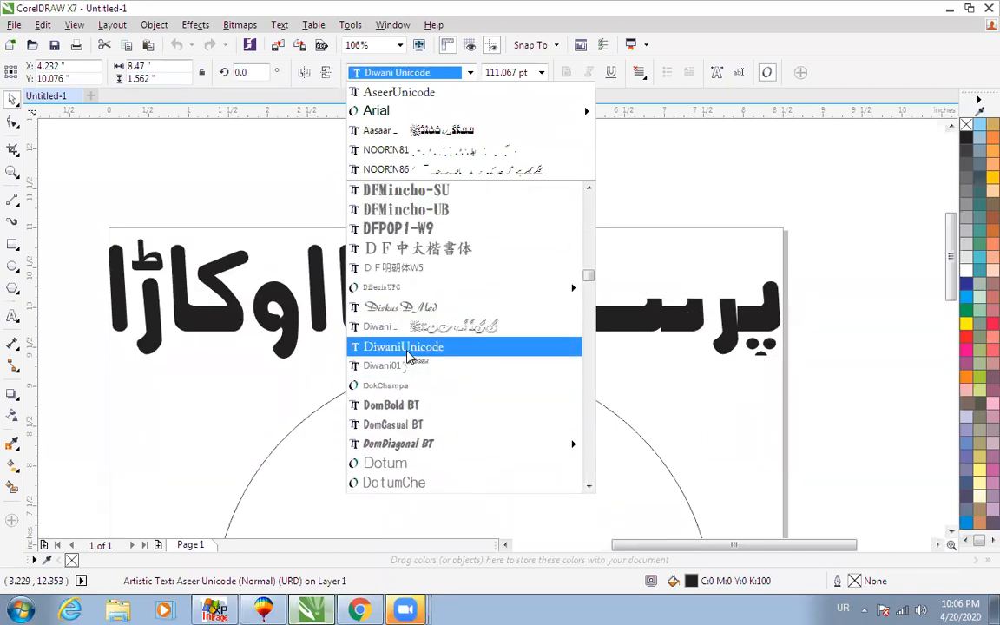
click(407, 350)
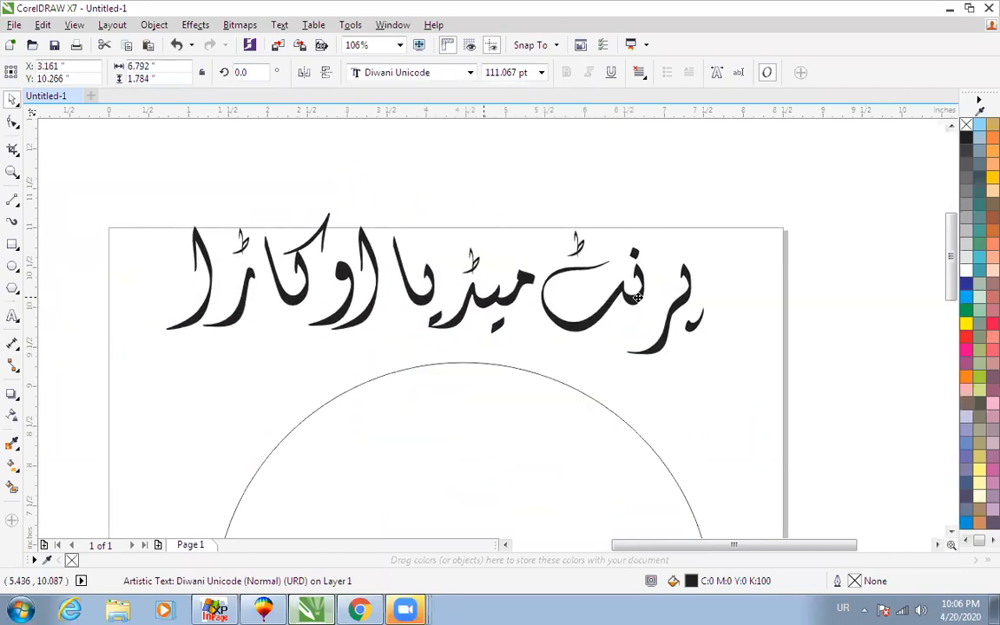
- Centre the Diwani Unicode text on the circle horizontally and reselect the text alone
shift+click(566, 387)
key(c)
click(578, 288)
click(580, 285)
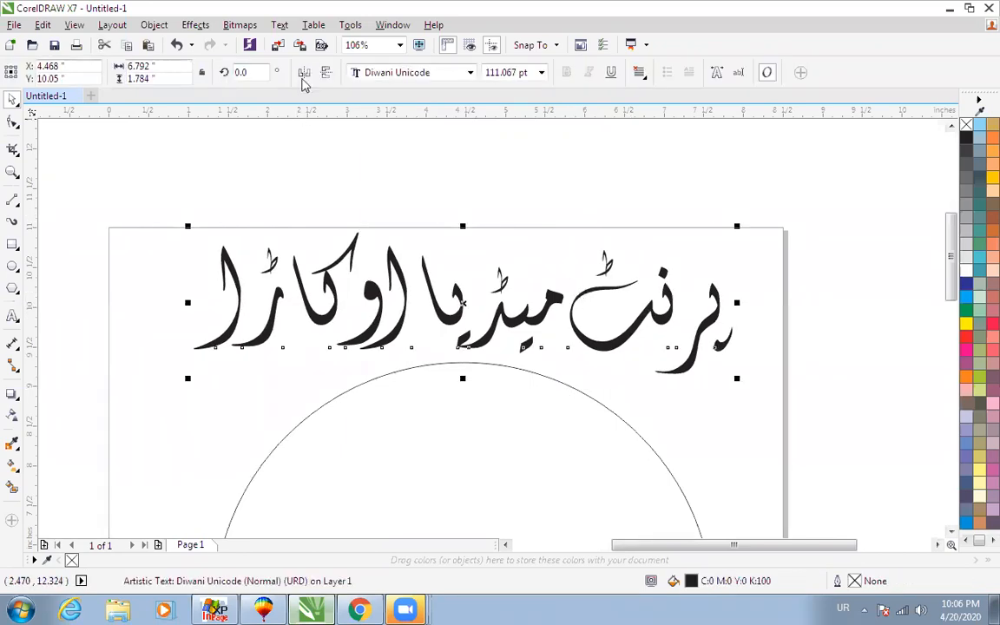
- Try fitting the Diwani Unicode text to the circle and undo the fit
click(279, 24)
click(303, 269)
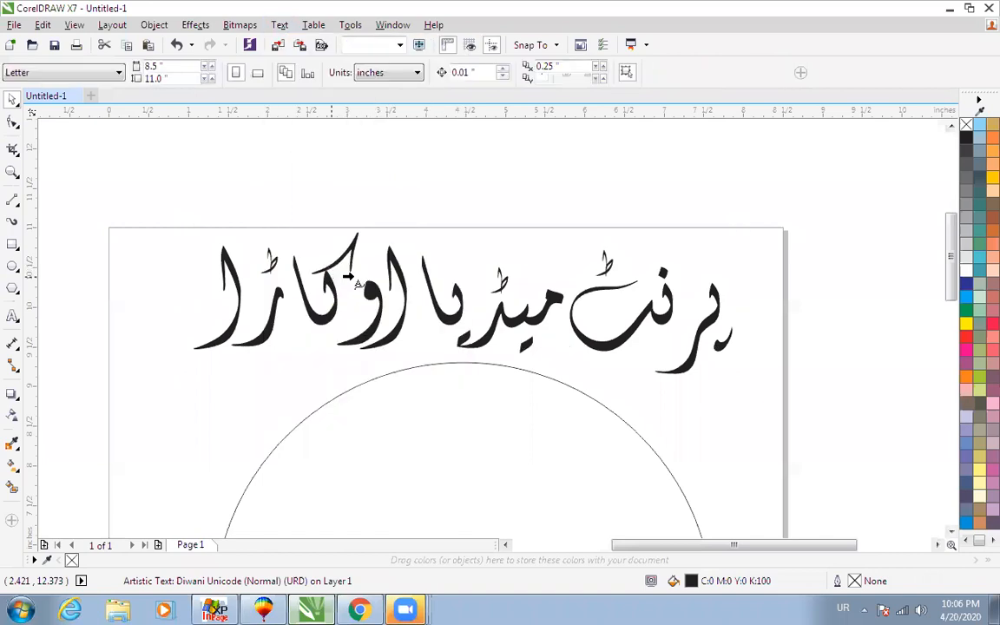
click(469, 362)
key(ctrl+space)
scroll(533, 217, down, 1)
key(ctrl+z)
click(575, 188)
- Inspect the letter shapes of the Diwani text and set its font back to Aseer Unicode
key(F2)
drag(275, 152, 638, 330)
scroll(695, 434, up, 2)
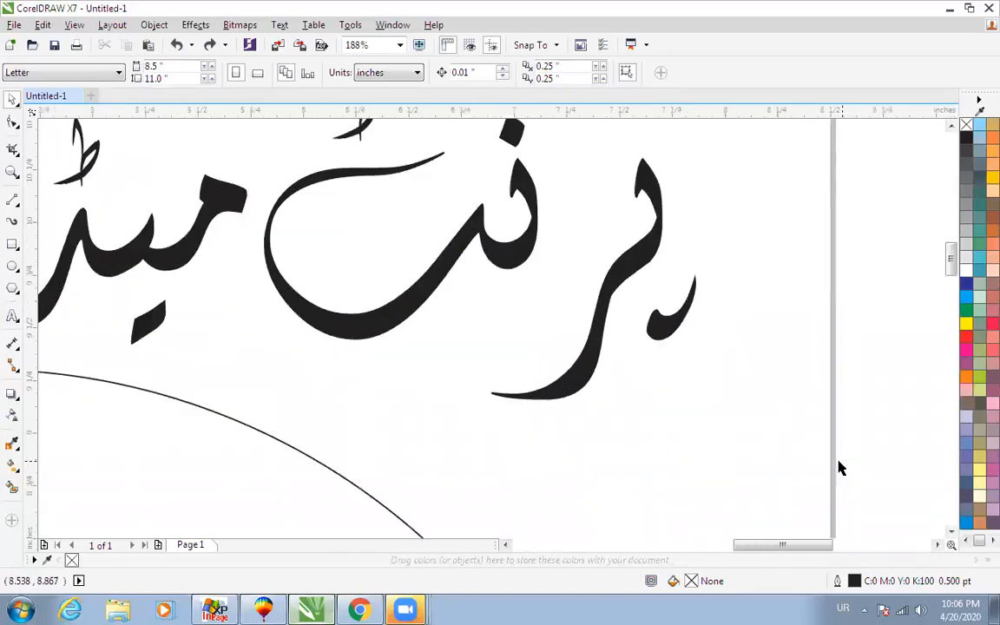
click(611, 252)
click(389, 78)
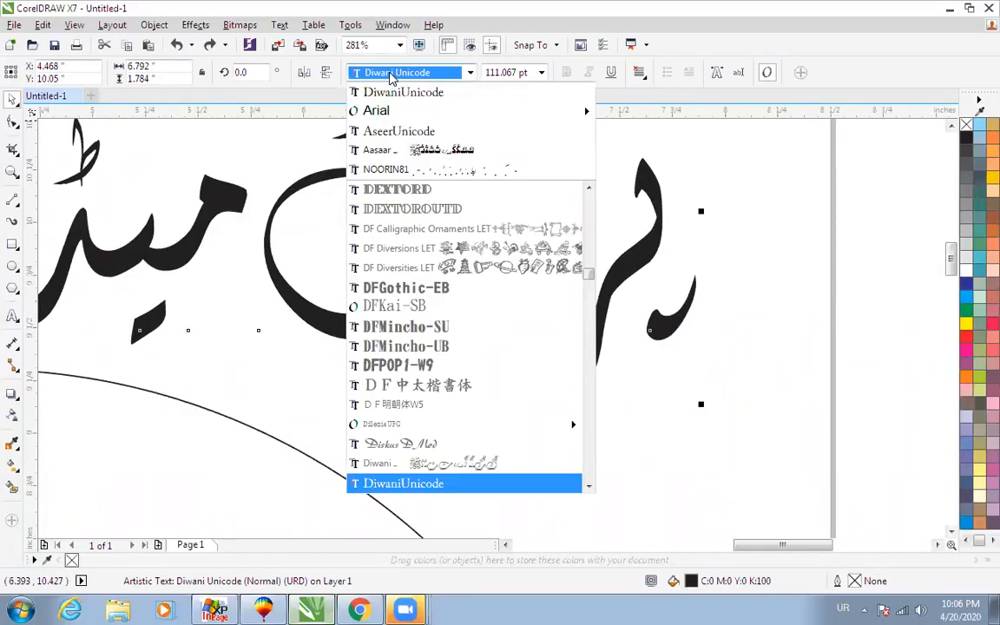
click(382, 136)
- Check the letter joins of the Aseer Unicode text and shrink the text to about 6.6 in wide
scroll(750, 411, down, 2)
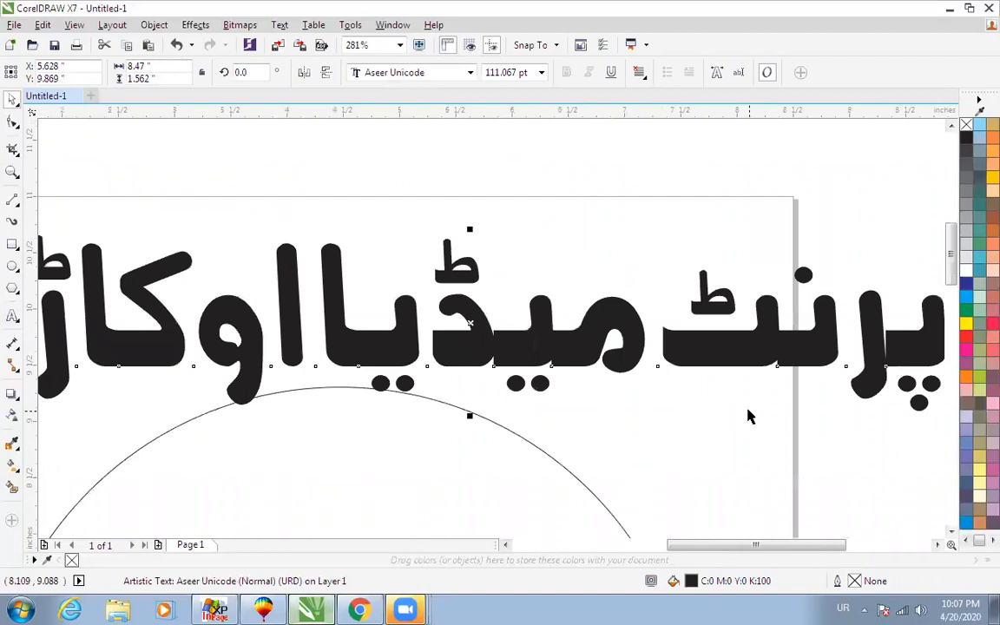
key(F2)
drag(686, 317, 899, 441)
key(F2)
drag(446, 231, 747, 495)
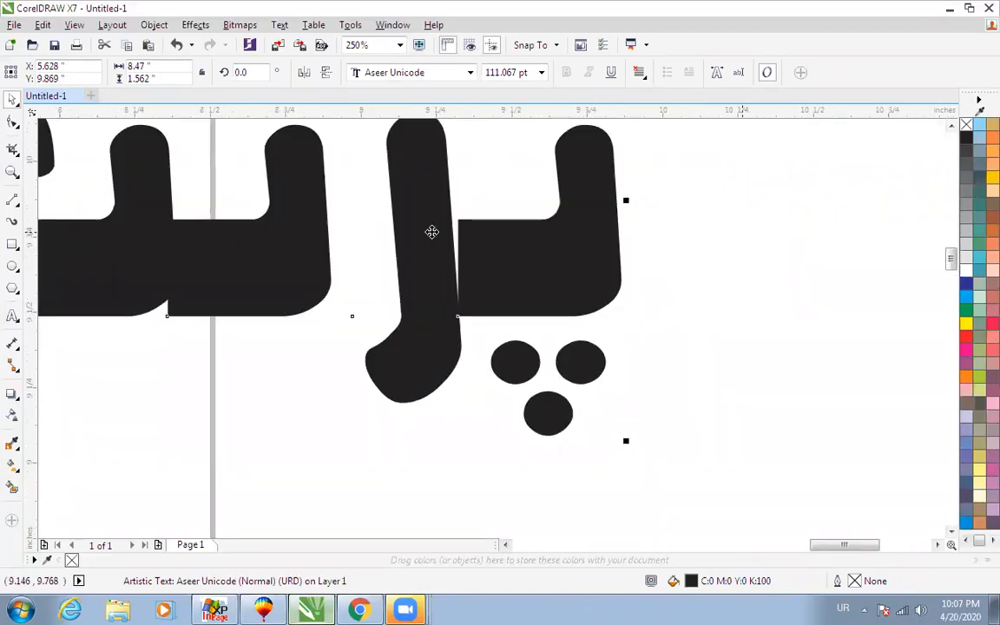
scroll(434, 248, down, 5)
drag(112, 174, 541, 395)
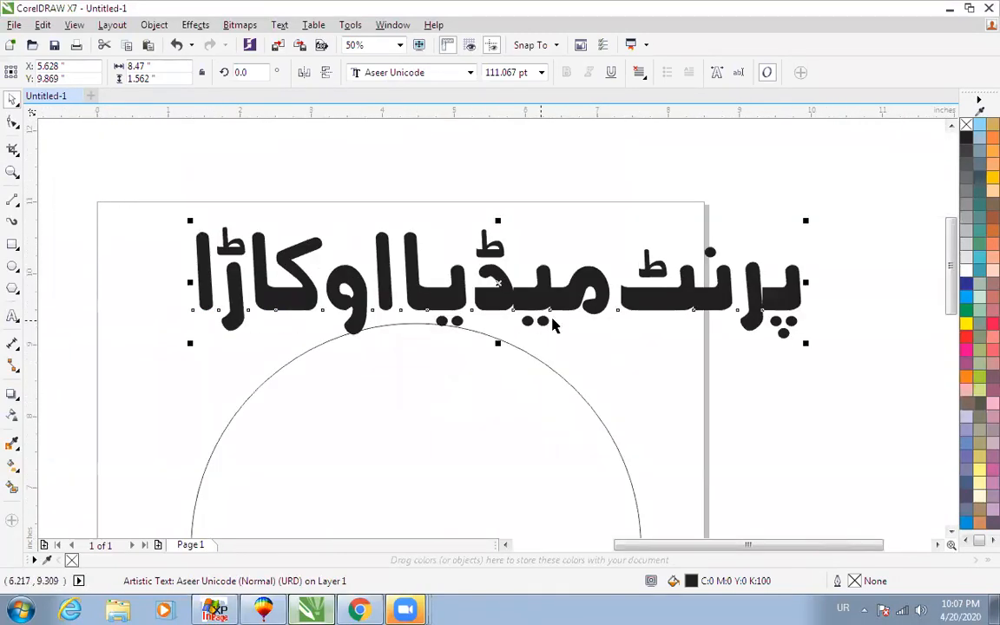
drag(807, 344, 669, 324)
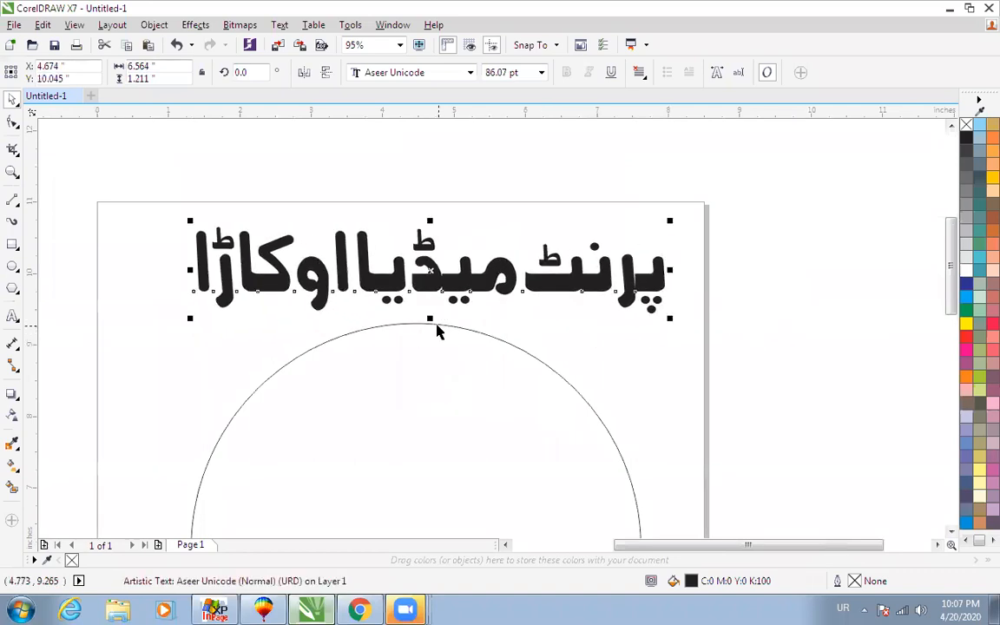
- Centre the Aseer Unicode text over the circle, lower it slightly and fit it to the circle
shift+click(435, 327)
key(c)
key(Escape)
drag(456, 280, 457, 293)
shift+click(465, 330)
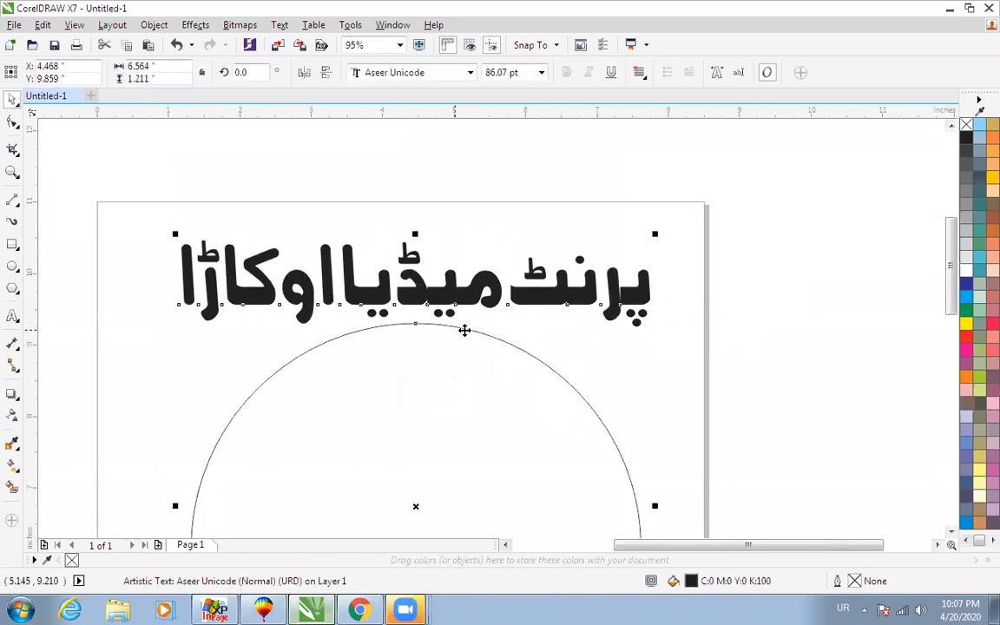
click(280, 24)
click(323, 265)
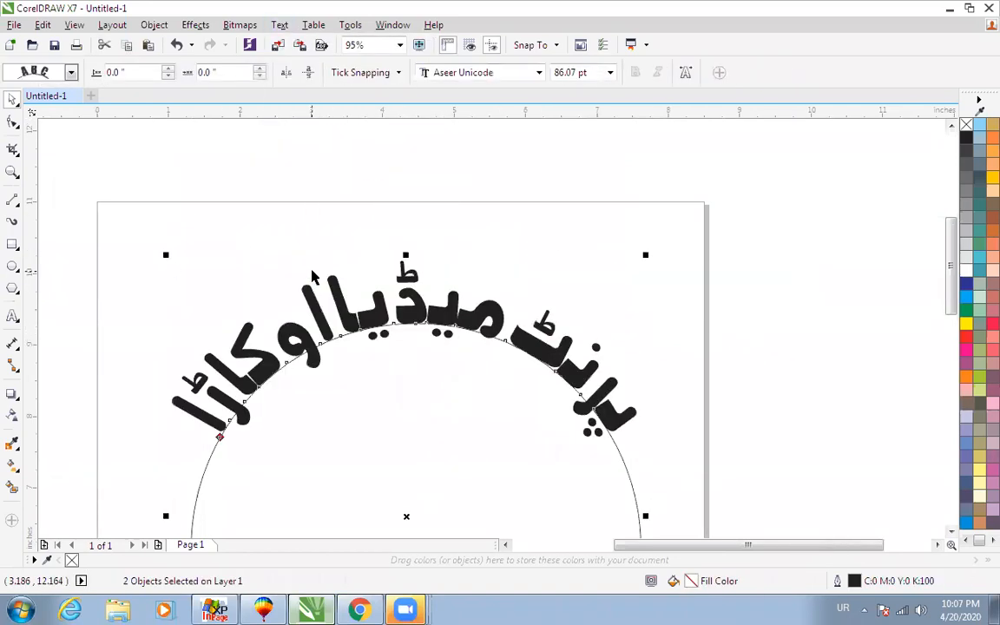
- Examine the joins between the letters of the curved Aseer Unicode text at high magnification
click(544, 263)
key(F2)
drag(160, 244, 577, 425)
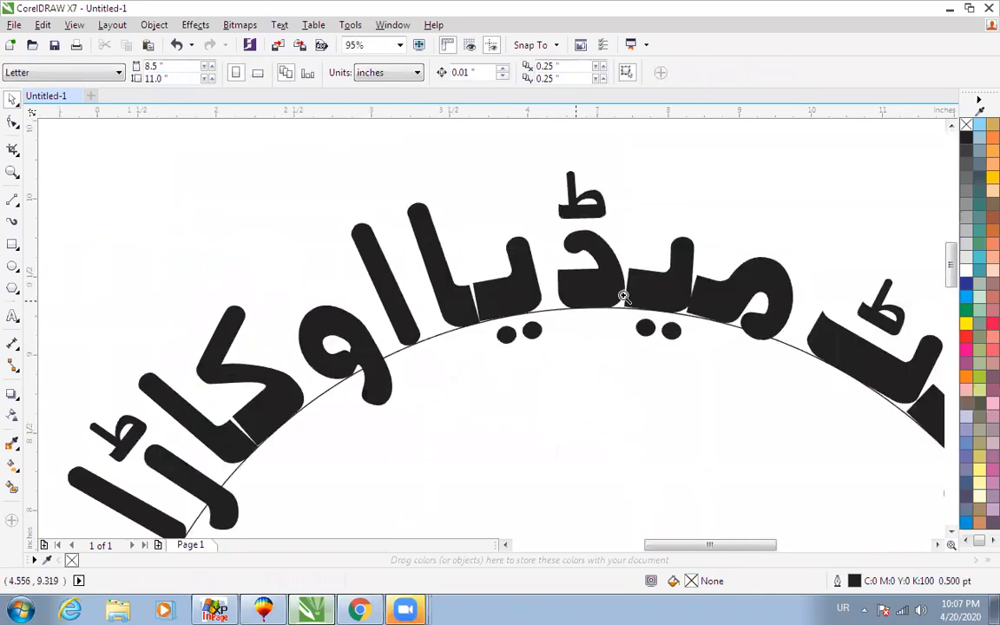
scroll(454, 290, up, 2)
scroll(339, 279, down, 3)
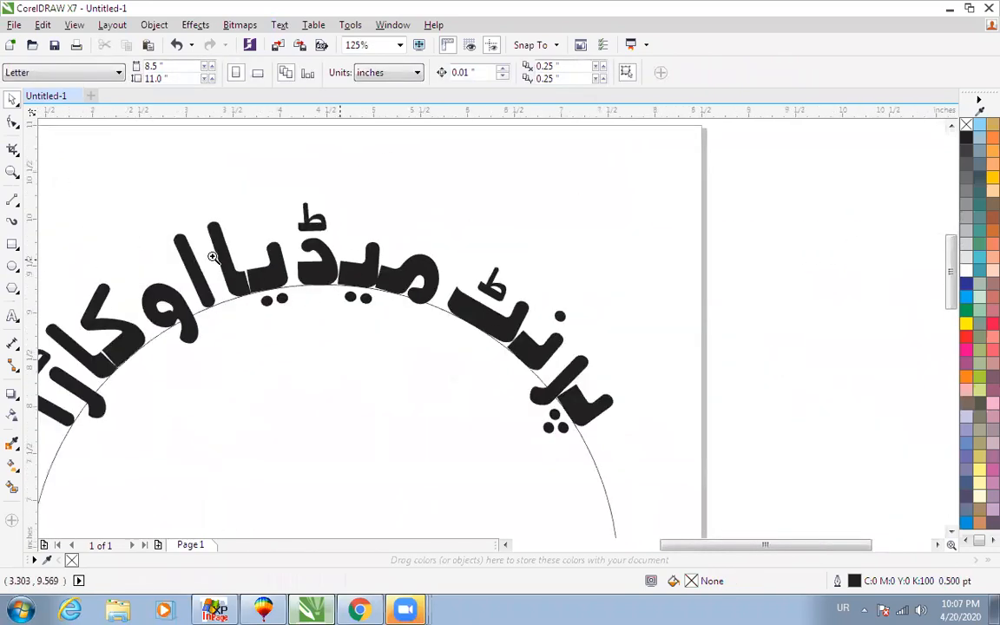
scroll(373, 354, up, 3)
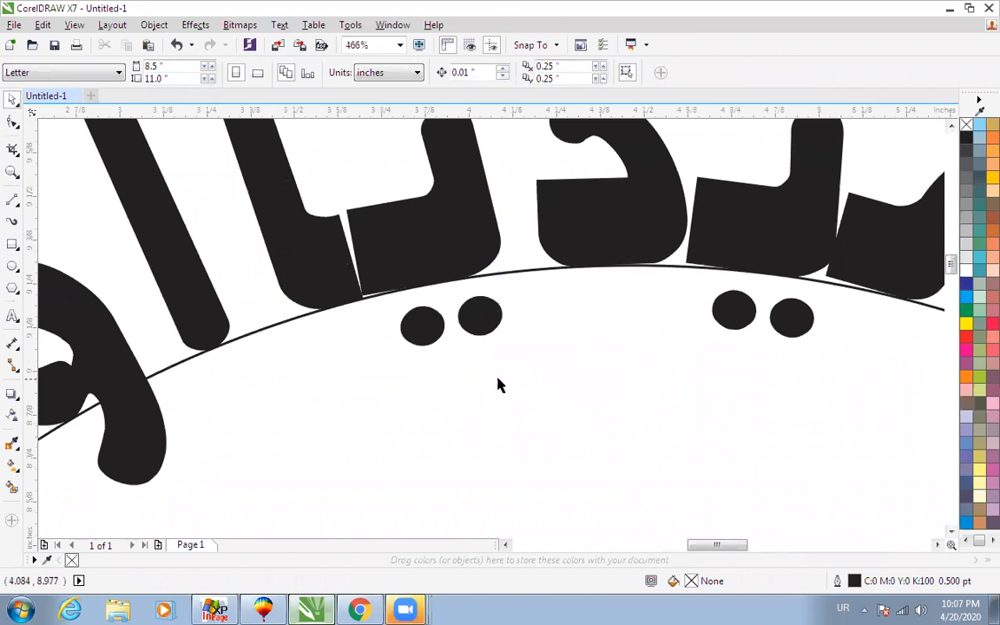
scroll(495, 383, up, 4)
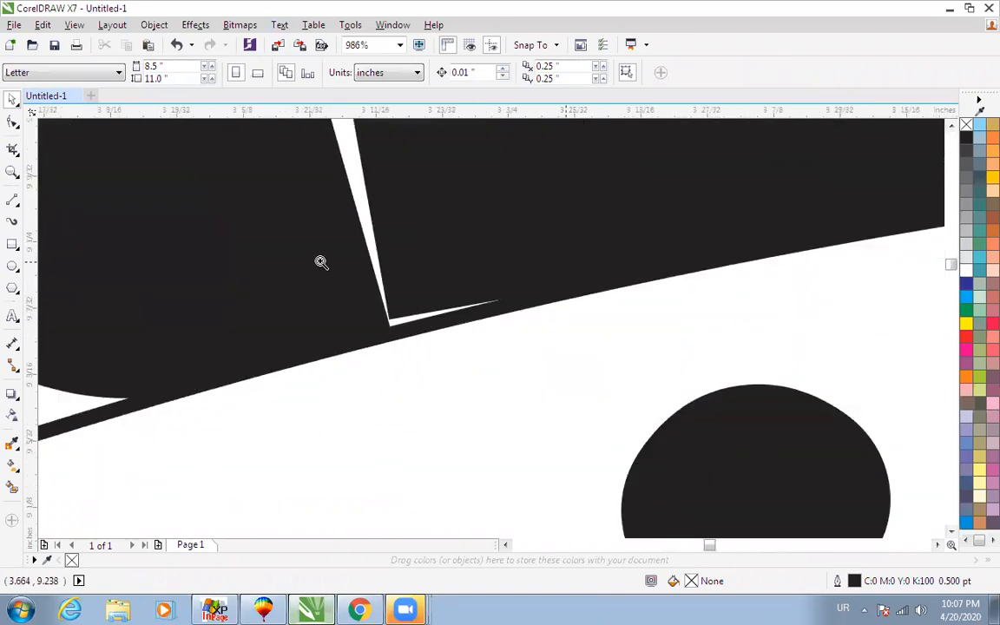
scroll(430, 322, up, 2)
scroll(539, 424, up, 2)
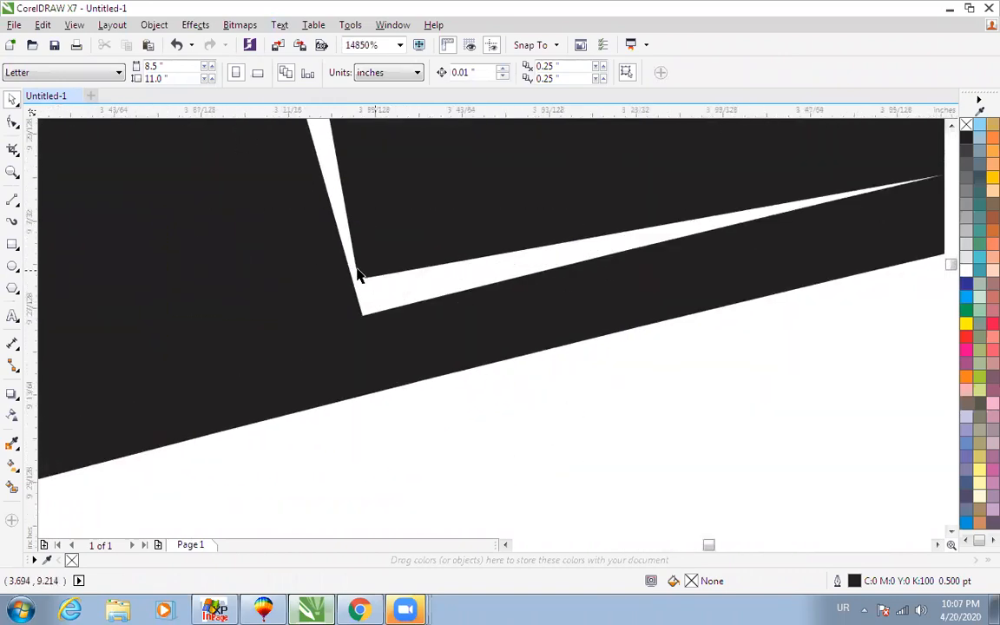
scroll(366, 283, down, 8)
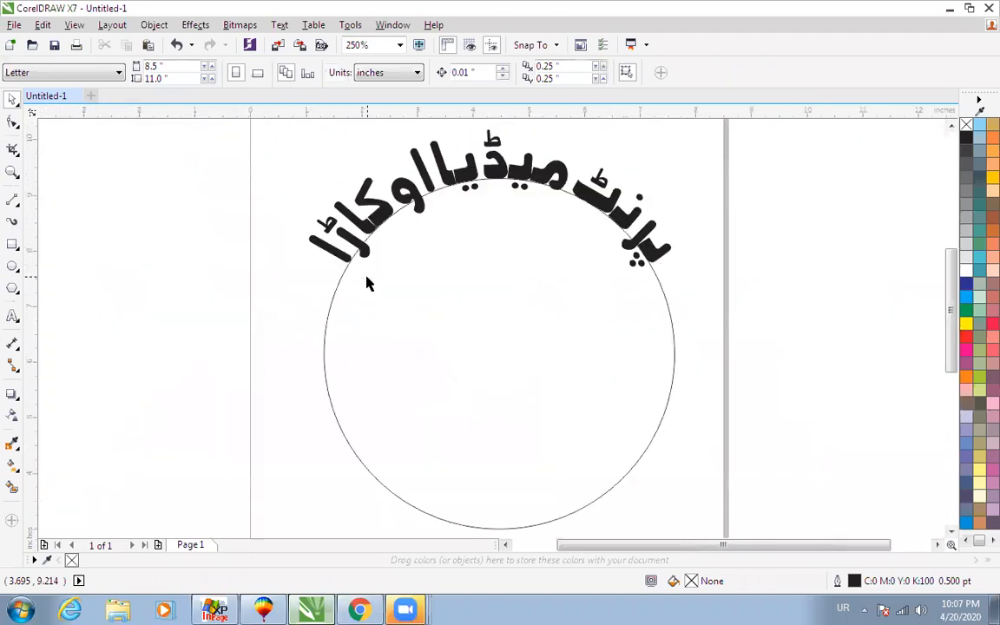
- Break the curved text apart from the circle and split it into separate letter curves
click(415, 192)
scroll(522, 174, up, 1)
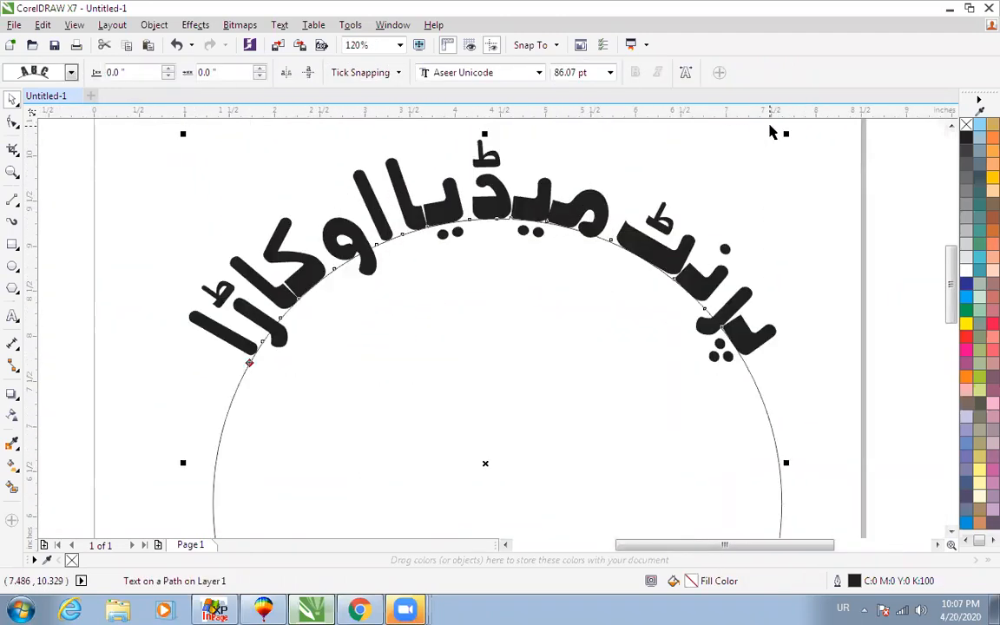
key(ctrl+k)
click(763, 153)
click(441, 216)
key(F2)
drag(354, 155, 575, 310)
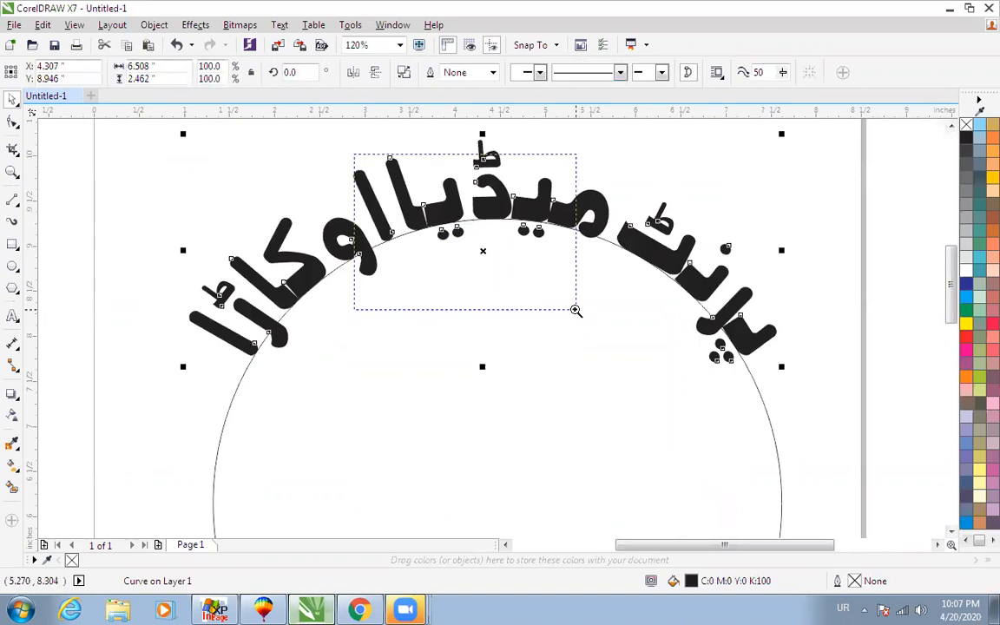
click(406, 73)
key(Escape)
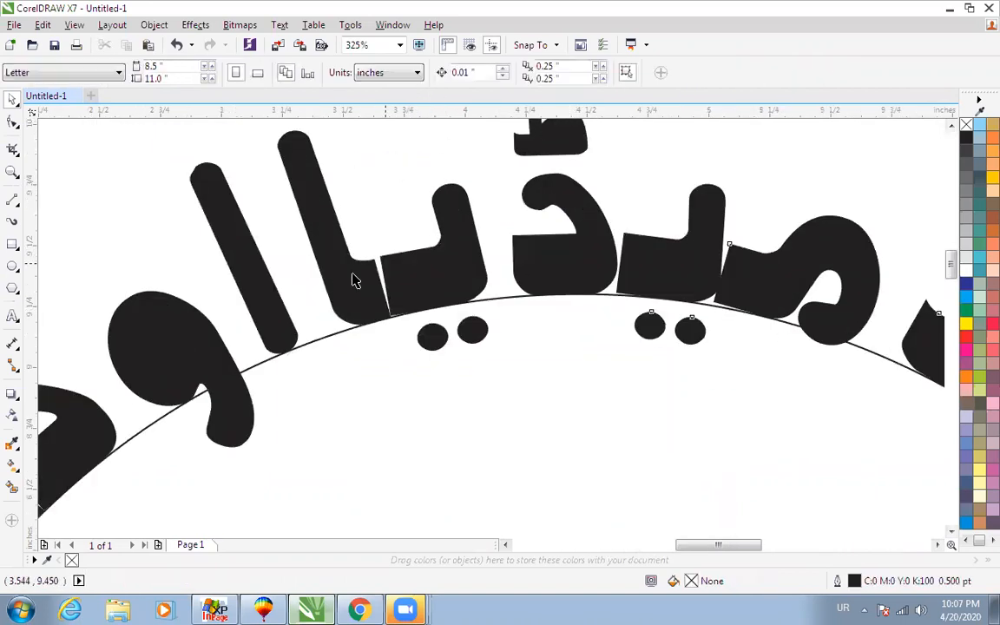
- Reshape the edge nodes of the letter beside the alef so that it meets its neighbour without a gap
click(409, 268)
key(F10)
key(F2)
drag(336, 220, 462, 333)
drag(431, 261, 411, 268)
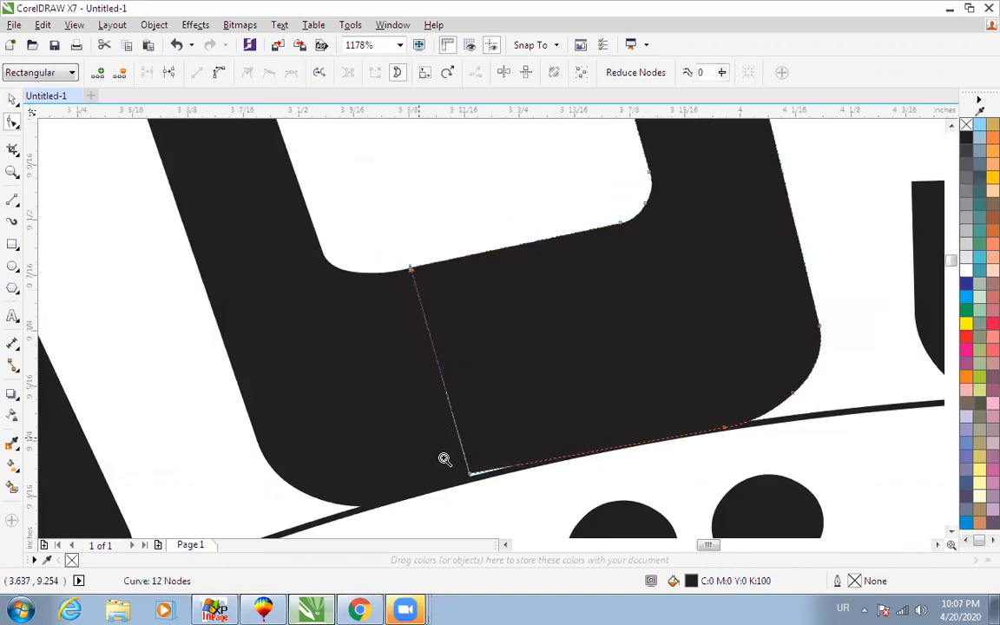
scroll(452, 462, up, 5)
drag(446, 313, 444, 329)
scroll(445, 330, down, 6)
key(space)
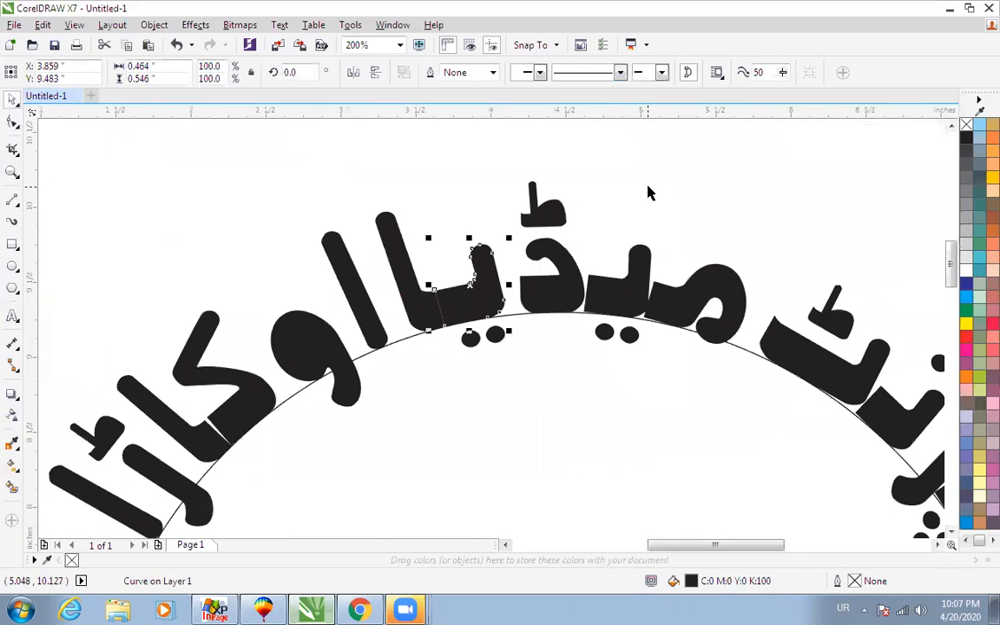
- Select all the curved letter shapes above the circle and delete them
click(647, 192)
scroll(648, 192, down, 2)
key(F2)
drag(359, 152, 903, 364)
drag(812, 167, 230, 440)
key(Delete)
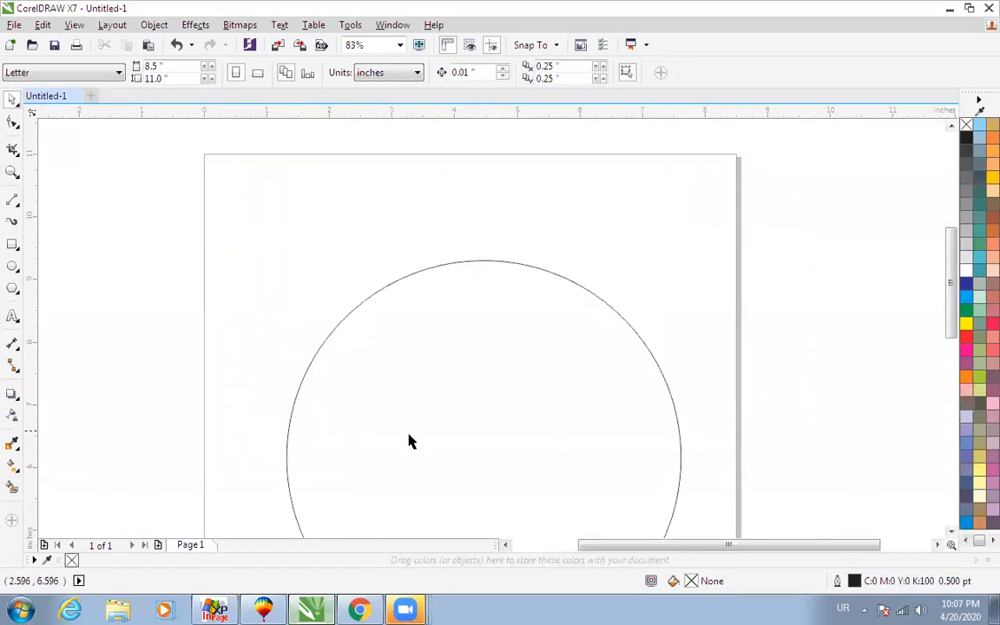
- Shrink the circle around its centre to about 3.56 in across
click(441, 265)
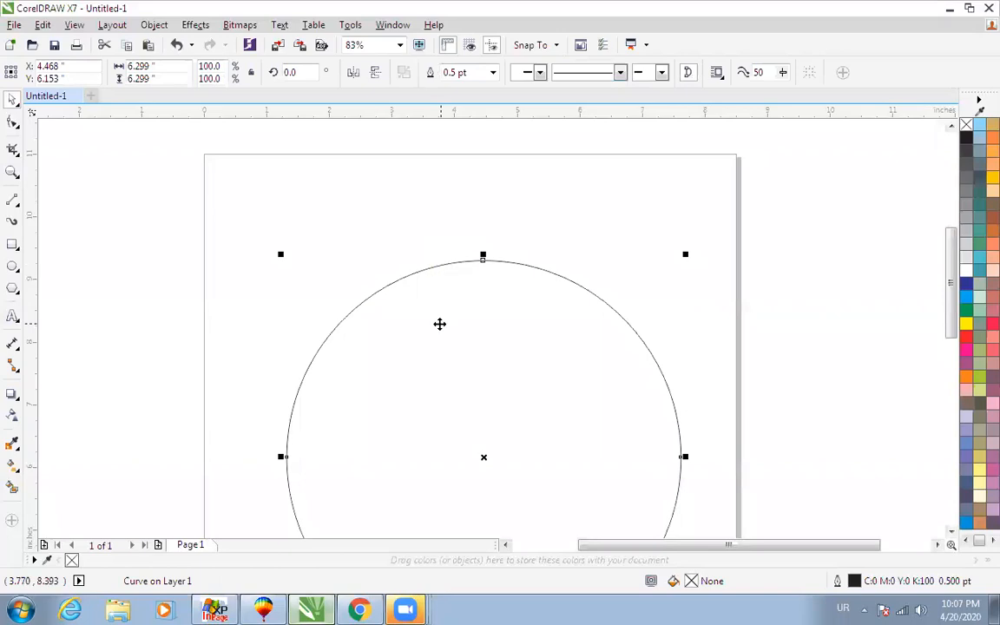
click(335, 212)
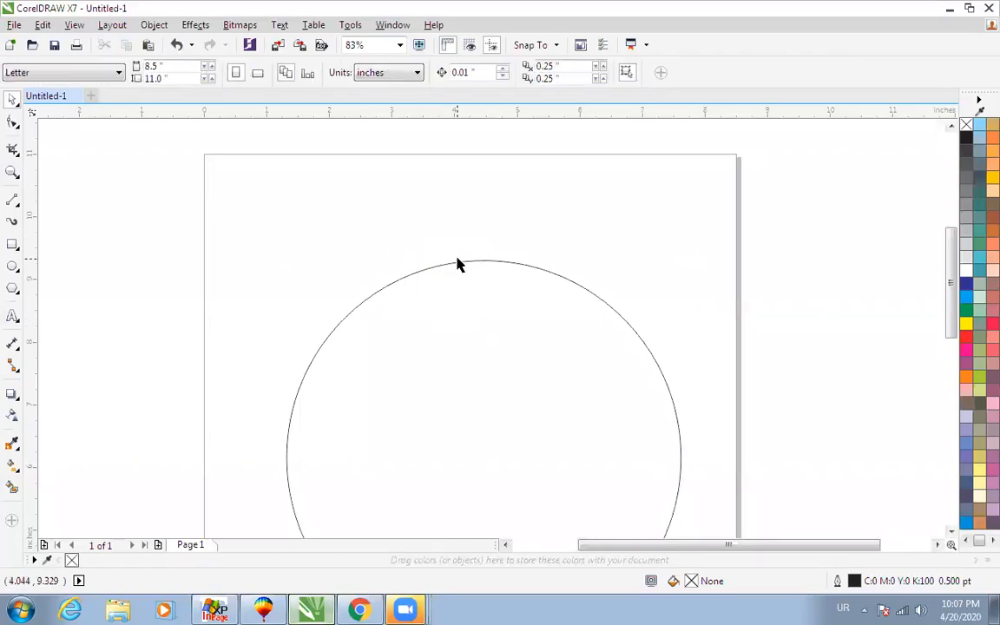
click(459, 265)
scroll(458, 264, down, 1)
drag(563, 253, 540, 297)
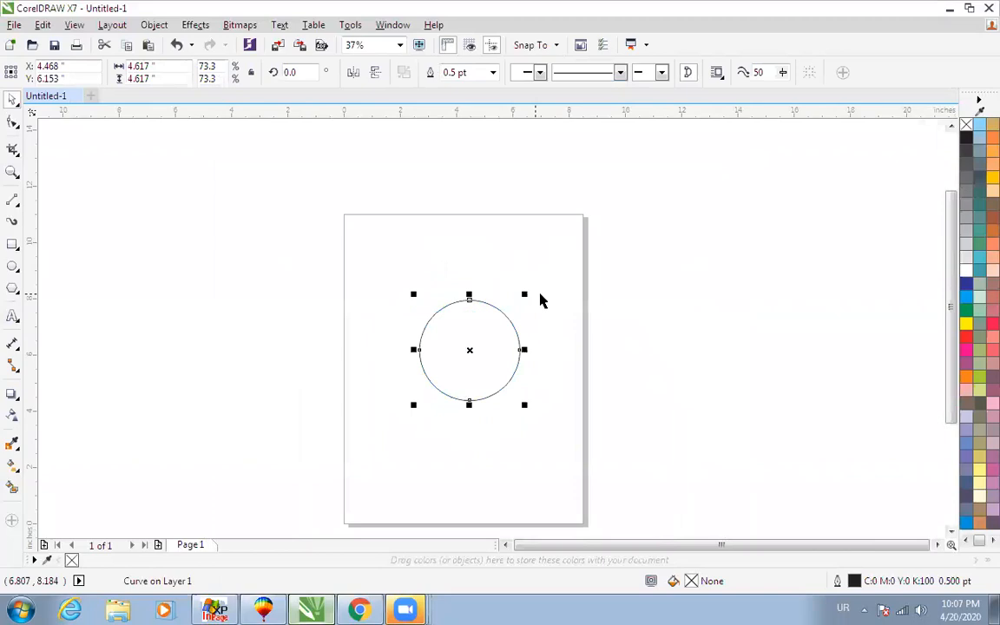
scroll(560, 309, down, 1)
scroll(557, 301, up, 3)
scroll(545, 296, down, 2)
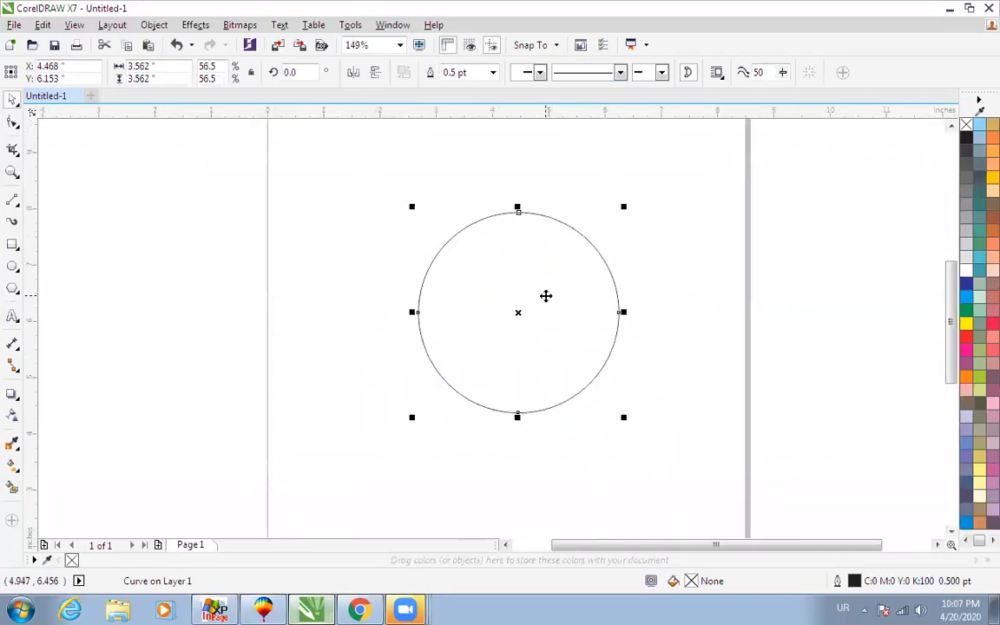
- Delete the old circle and draw a new one about 3.33 in across near the middle of the page
key(Delete)
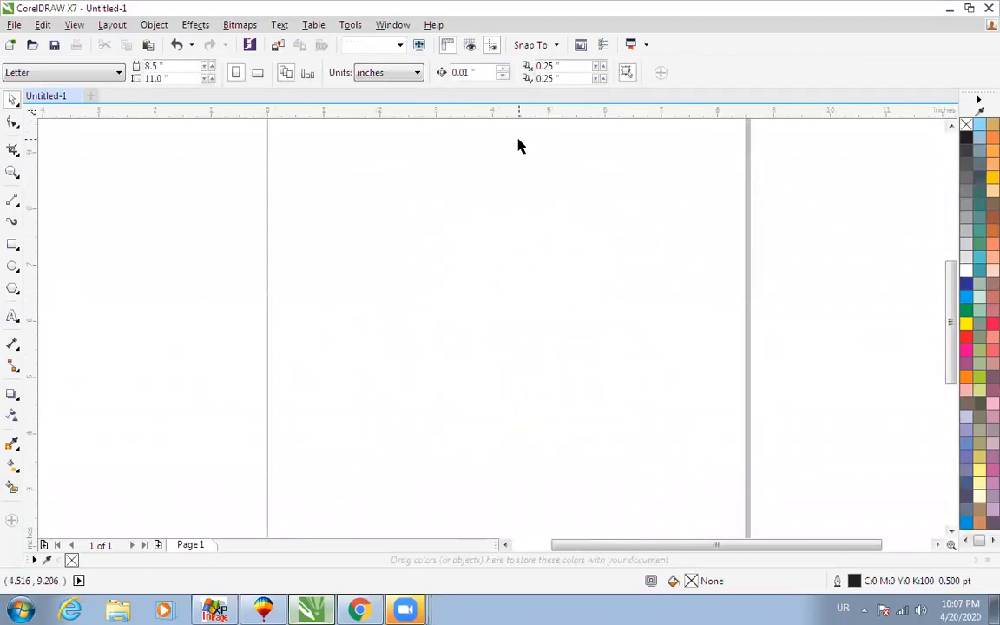
key(F7)
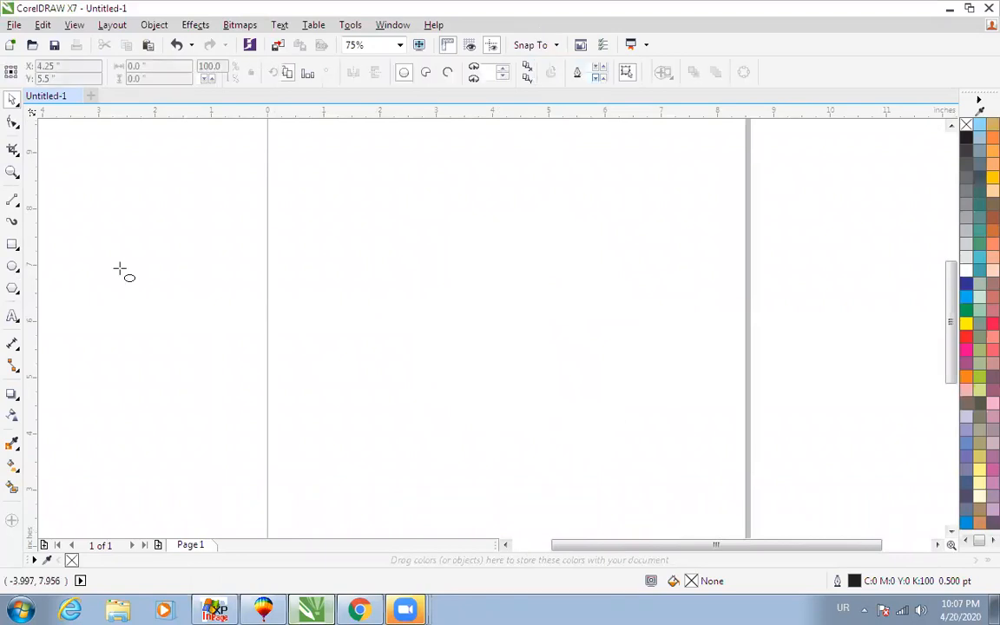
drag(439, 227, 631, 358)
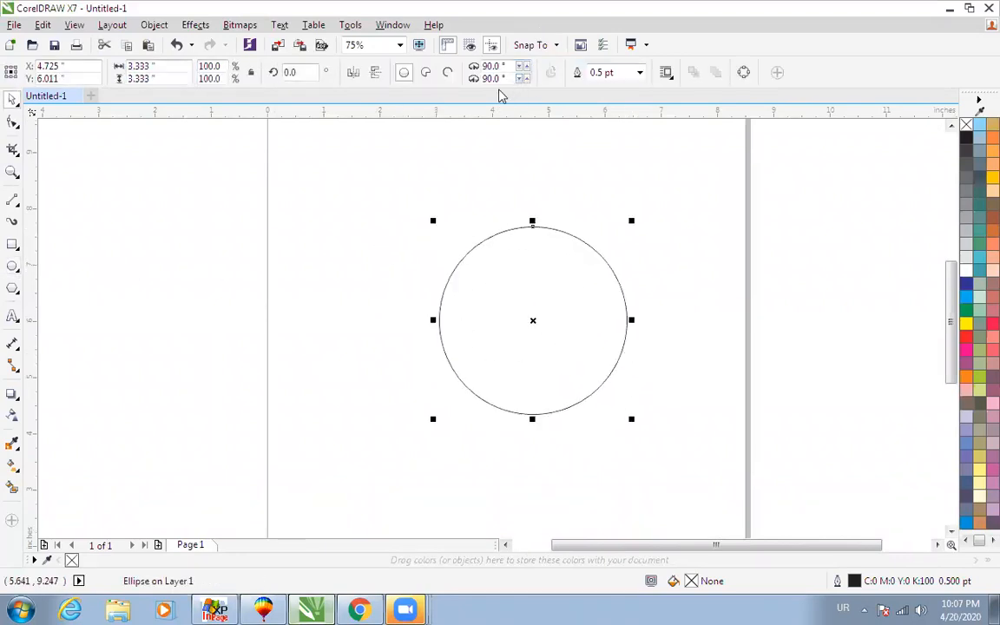
- Convert the circle to an arc, shorten it to an upper half of about 181°, and move it lower on the page
click(447, 73)
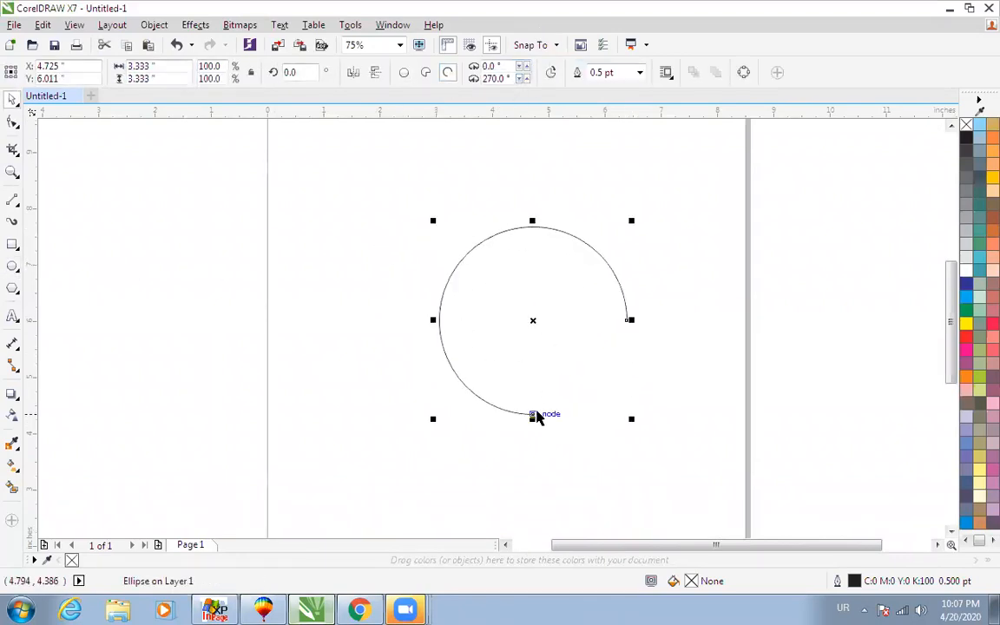
drag(536, 417, 422, 331)
click(577, 253)
drag(554, 230, 510, 335)
scroll(510, 335, down, 1)
key(F4)
scroll(617, 191, down, 2)
key(F4)
scroll(670, 265, down, 1)
scroll(669, 264, down, 1)
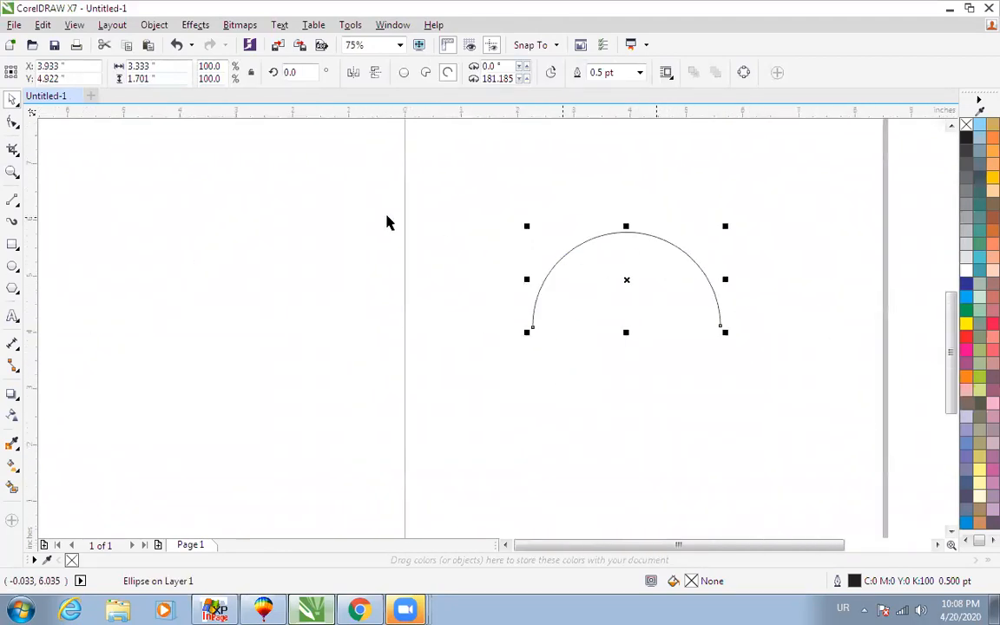
click(388, 224)
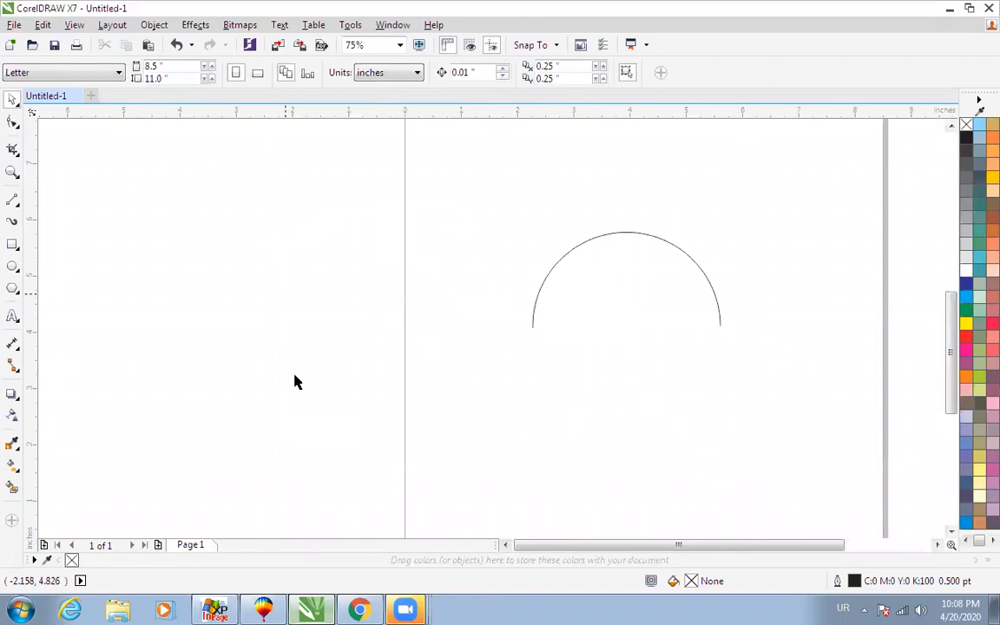
- Switch to InPage, copy the whole Urdu text line and set its font to Noori Nastaliq
click(215, 610)
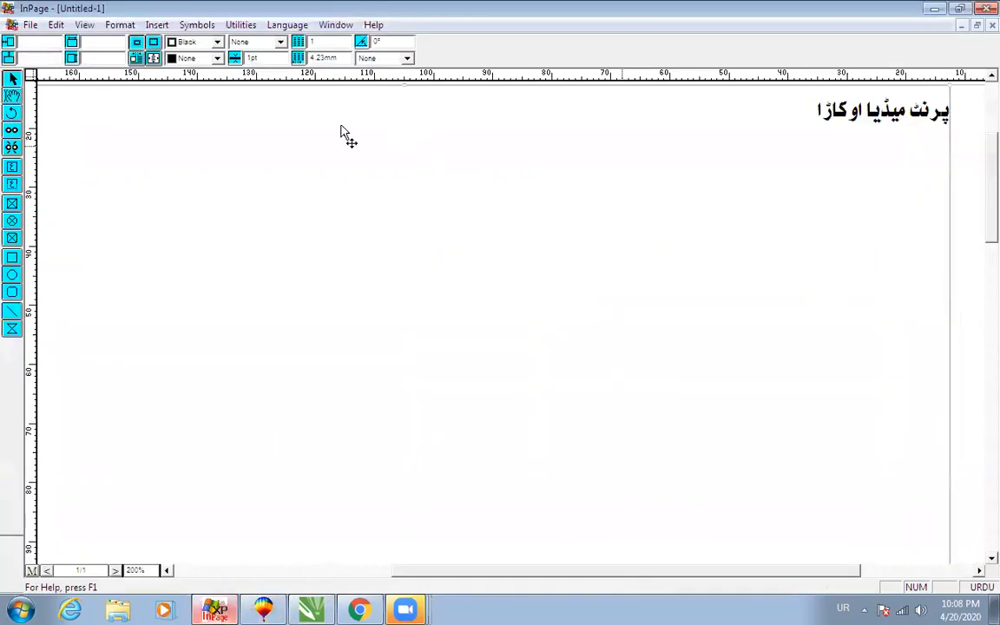
click(12, 96)
click(520, 172)
key(ctrl+a)
key(ctrl+c)
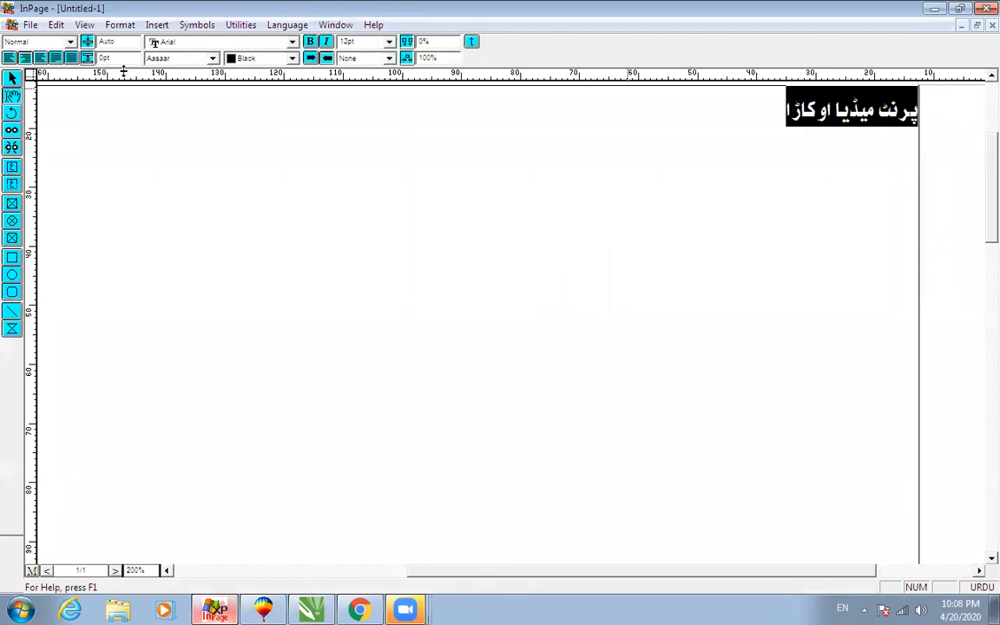
click(213, 58)
drag(293, 97, 293, 80)
click(246, 73)
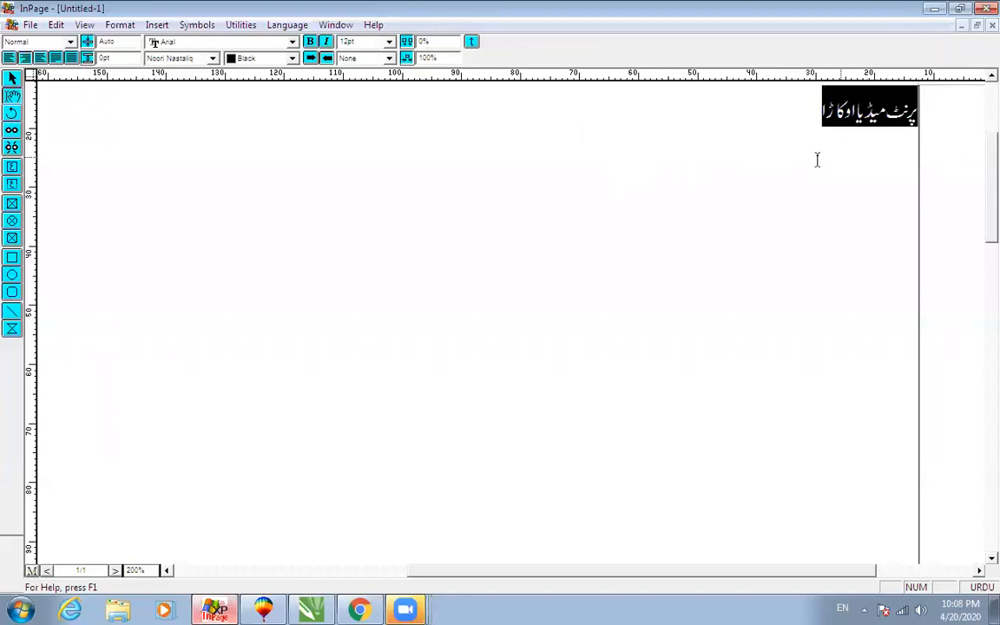
- Append a second copy of the Urdu phrase to the end of the line and select the whole line
click(745, 154)
key(ctrl+v)
drag(695, 140, 940, 129)
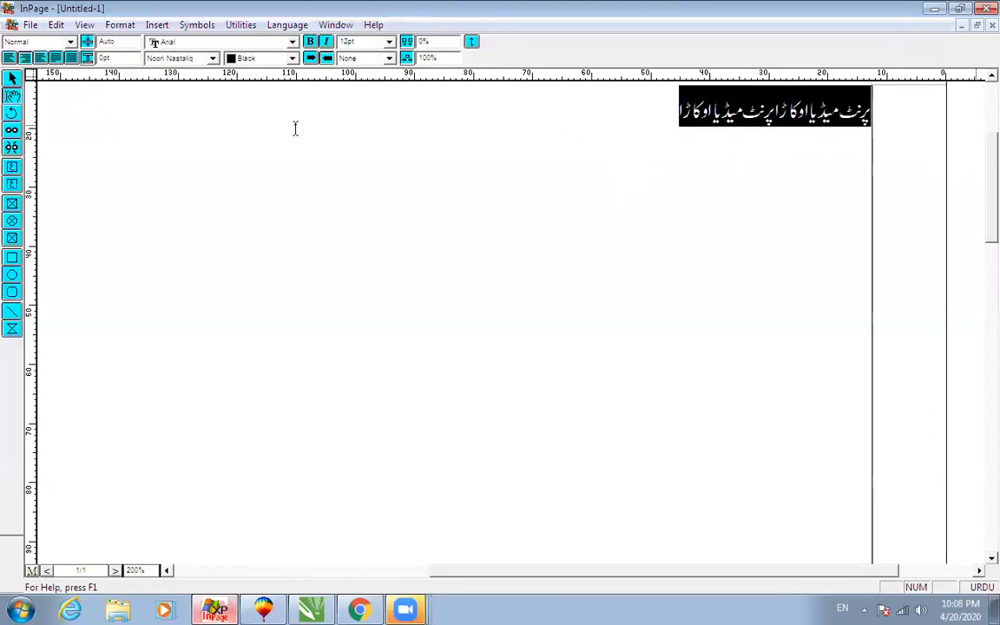
- Copy the Noori Nastaliq text as an object, switch to CorelDRAW and paste it into the drawing
click(12, 78)
right_click(231, 263)
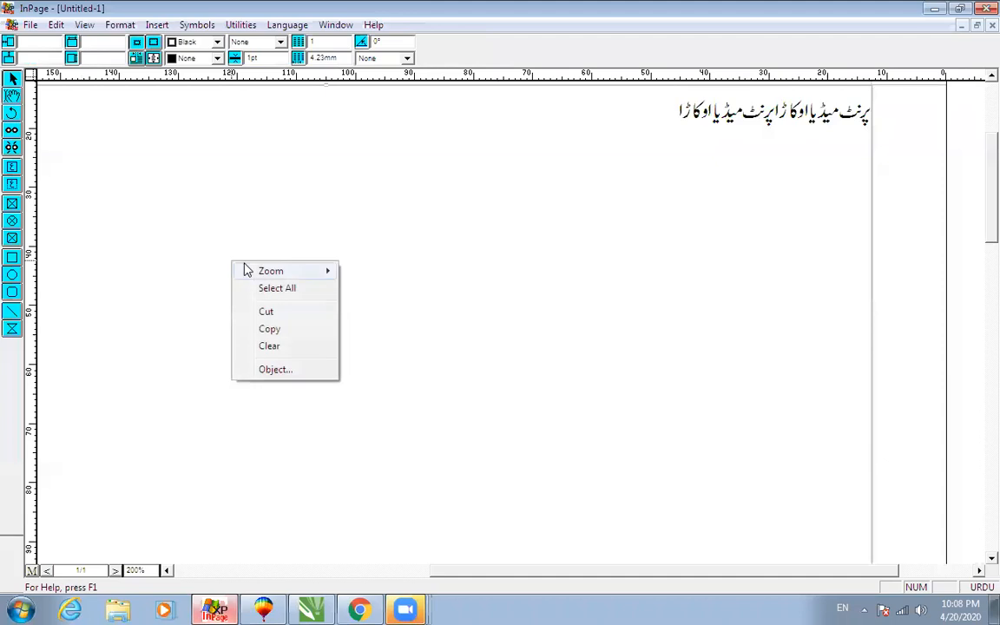
key(alt+Tab)
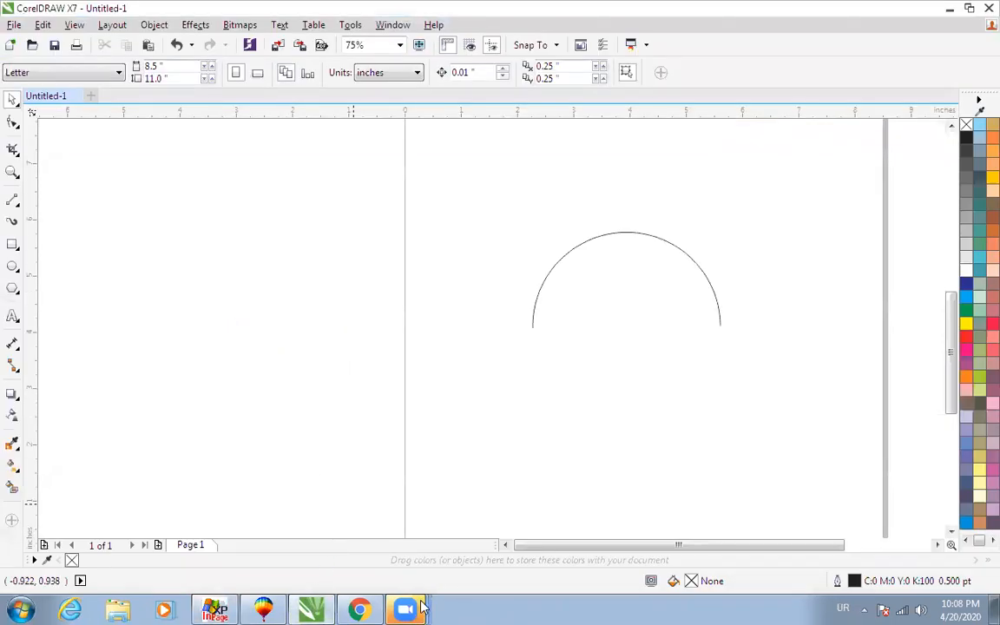
mouse_move(405, 607)
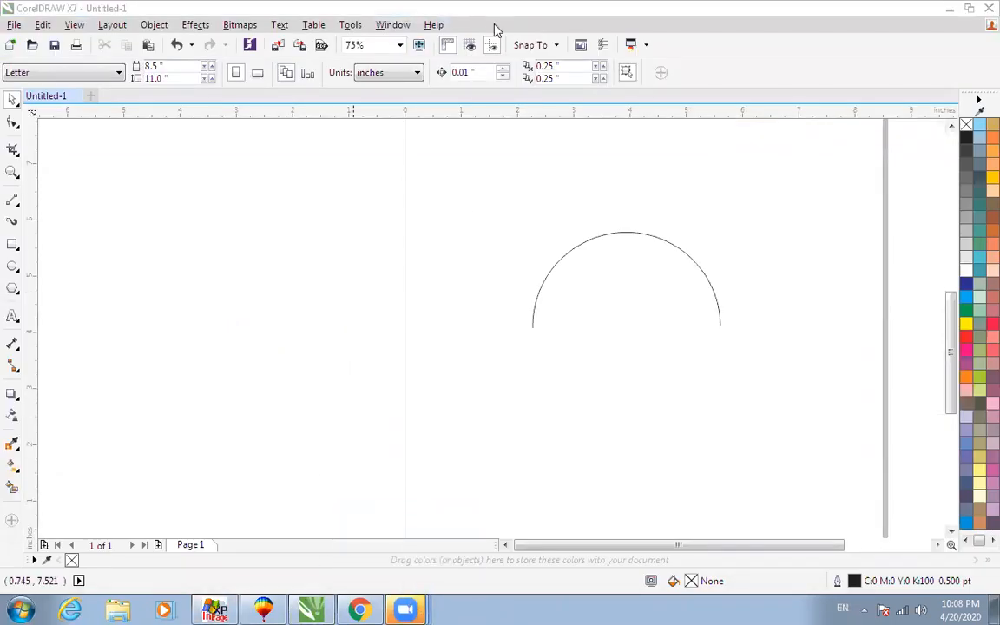
key(ctrl+v)
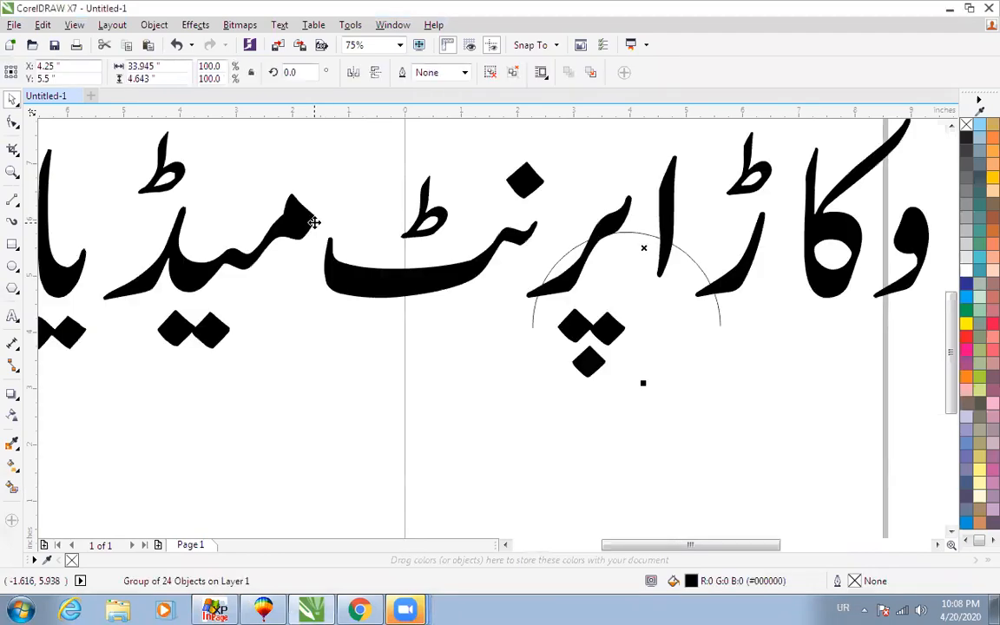
key(F4)
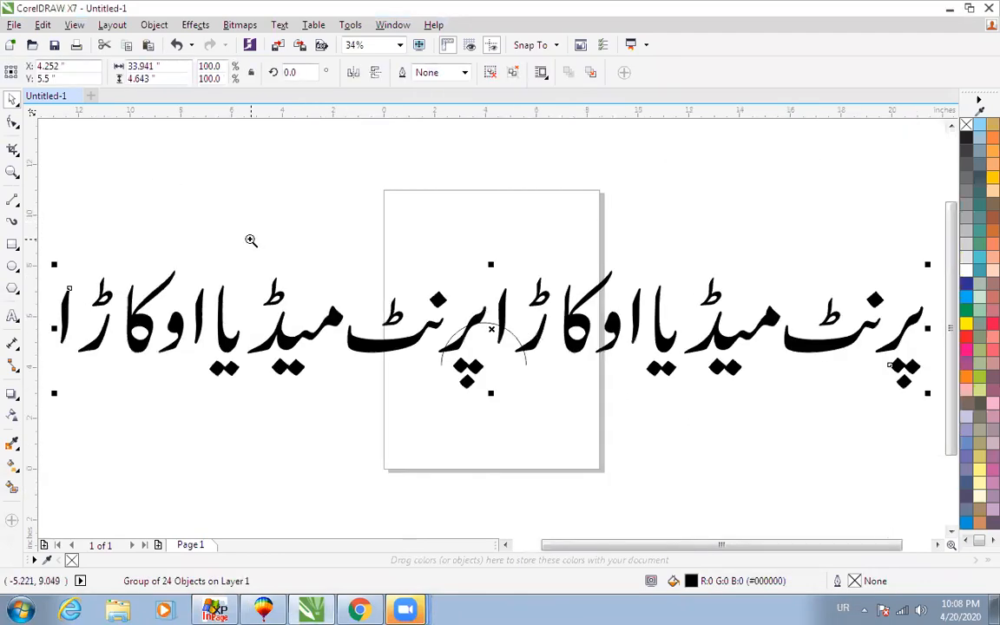
key(space)
key(space)
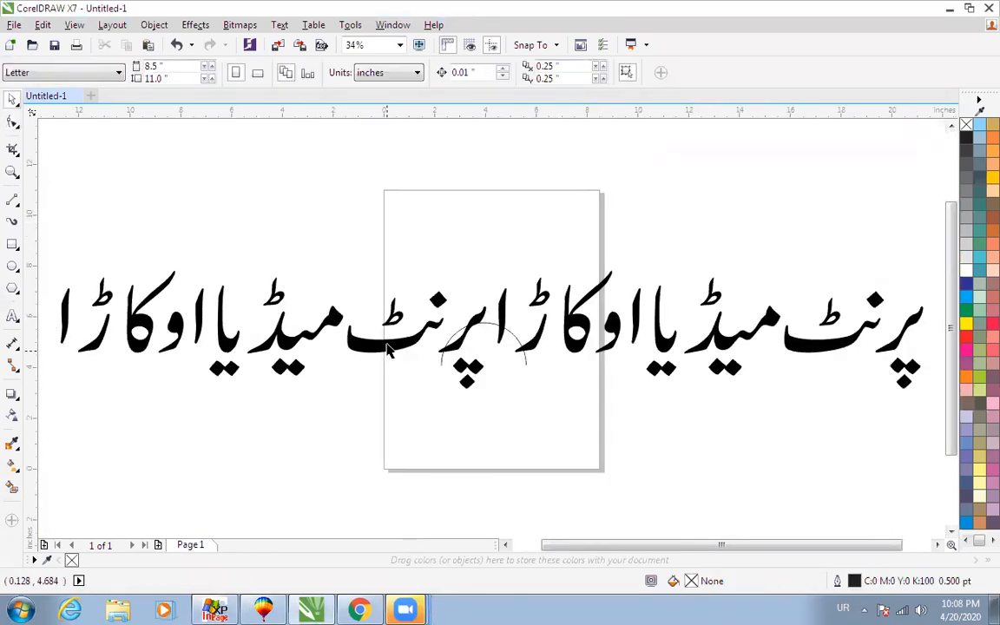
- Move the pasted Urdu text above the arc and scale it down to about 13.9 in wide
drag(388, 349, 386, 266)
scroll(448, 297, down, 2)
key(F2)
drag(235, 197, 798, 370)
drag(742, 269, 549, 296)
key(F2)
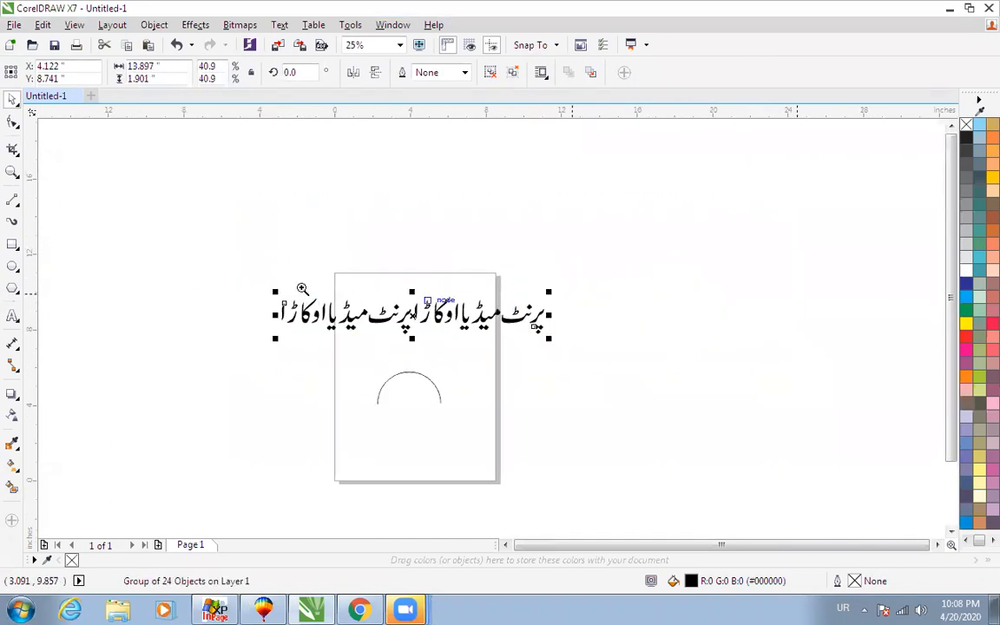
- Scale the pasted Urdu text down proportionally to about 7.7 in wide so it fits within the page width
drag(208, 234, 712, 399)
drag(649, 291, 498, 310)
key(F2)
drag(246, 263, 632, 414)
drag(613, 337, 721, 396)
scroll(719, 395, down, 1)
key(F2)
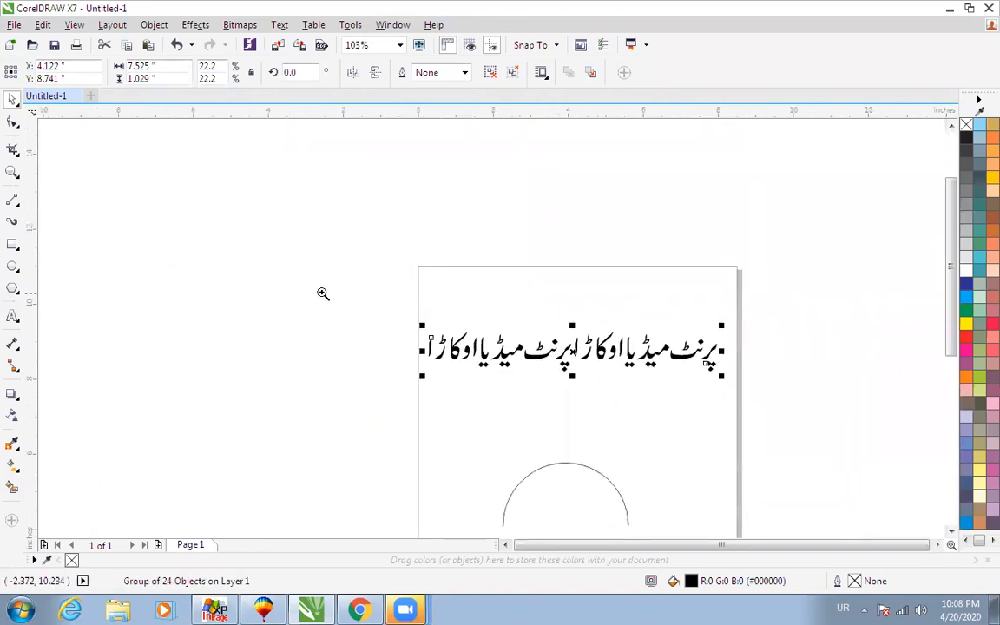
- Ungroup the Urdu text and weld all its pieces into a single curve
click(492, 73)
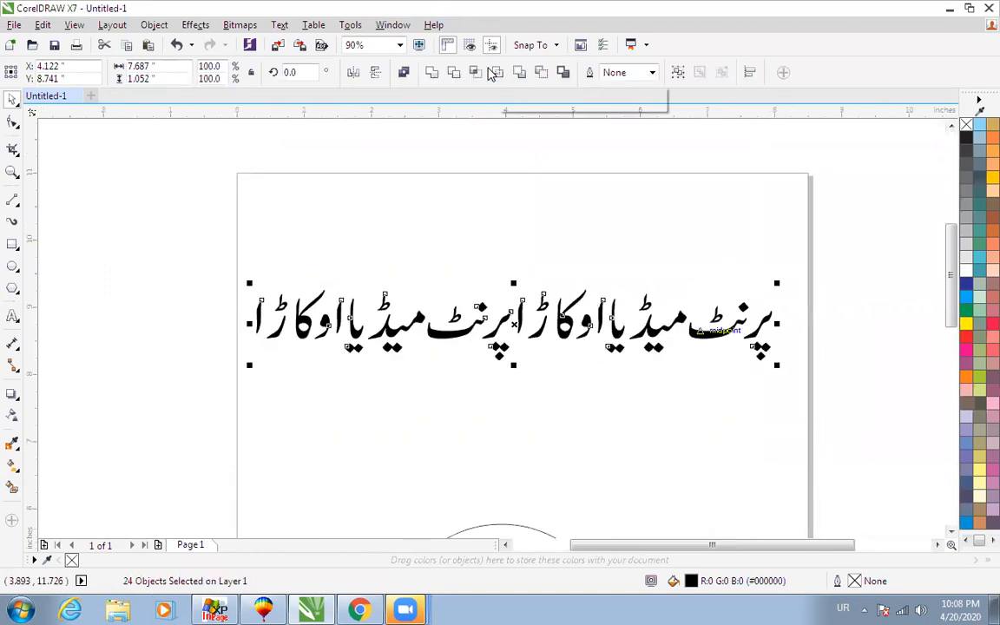
click(432, 73)
click(431, 165)
click(474, 325)
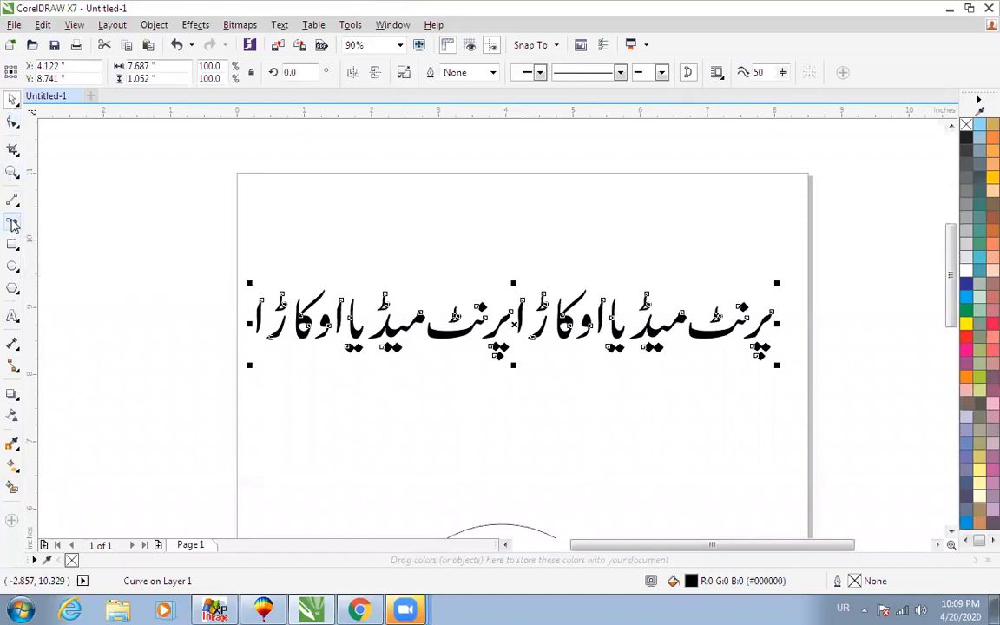
click(117, 240)
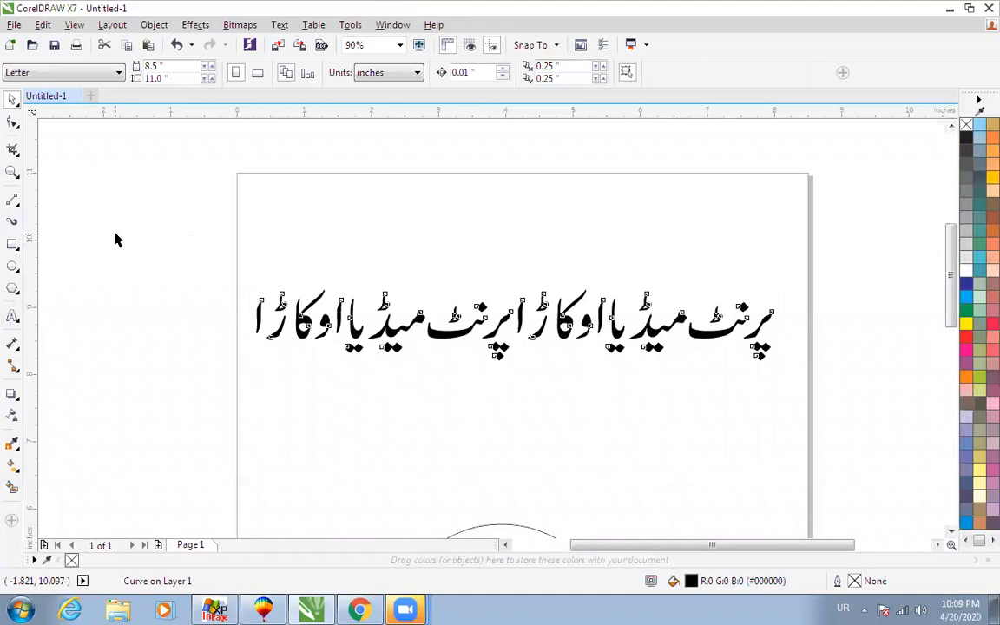
key(i)
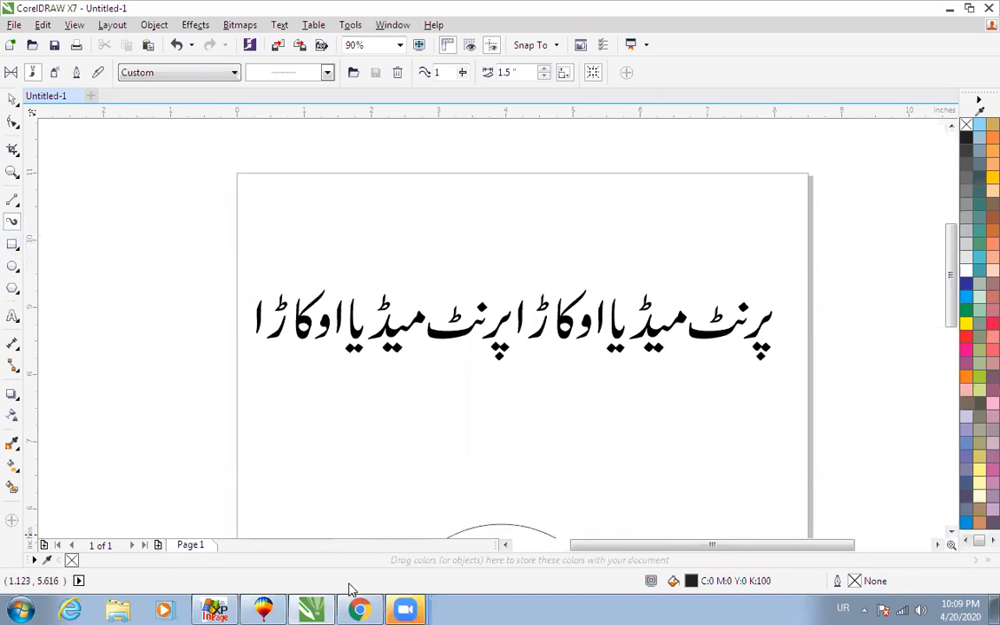
click(405, 609)
click(406, 580)
click(407, 609)
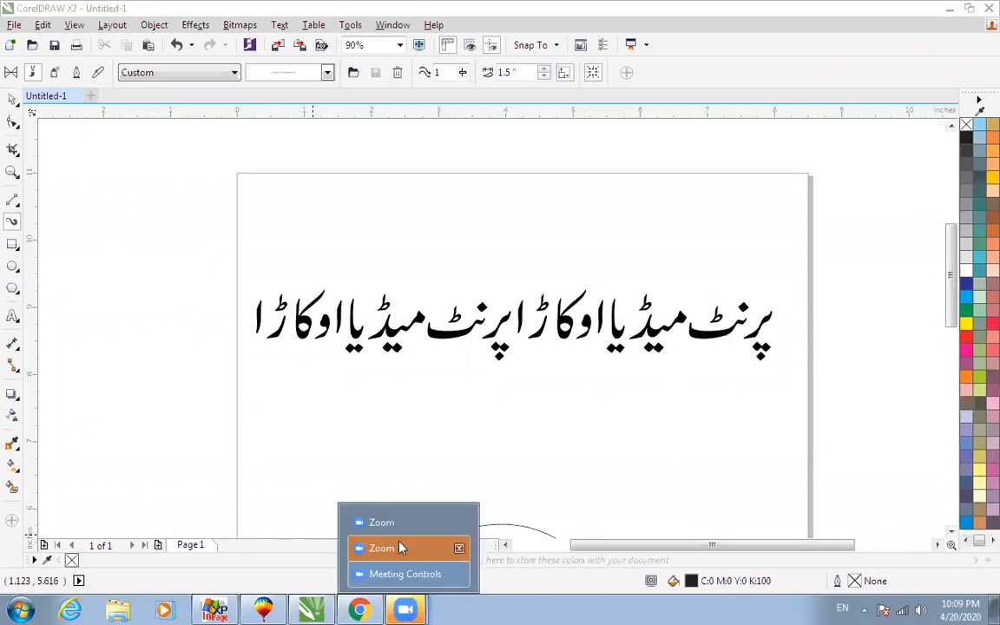
click(397, 521)
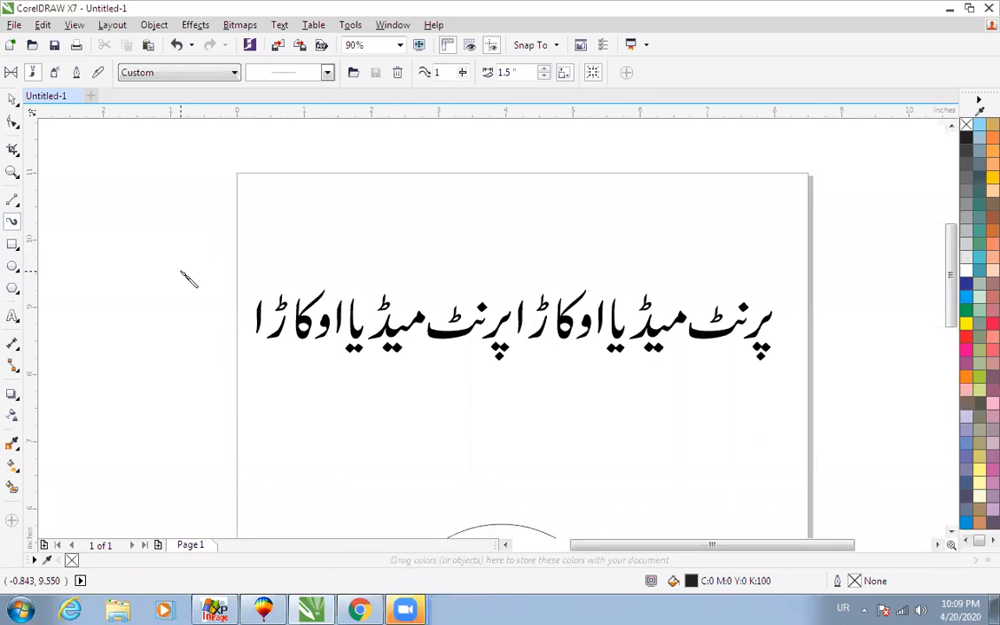
click(12, 98)
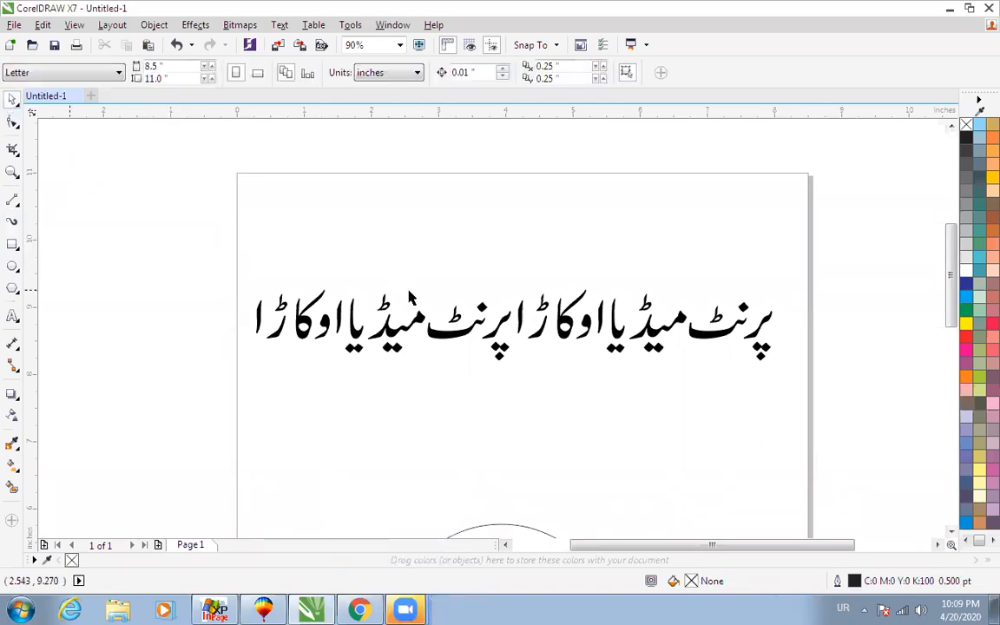
- Nudge the welded Urdu text slightly up and to the right and save it as a custom artistic media brush named Name
click(398, 335)
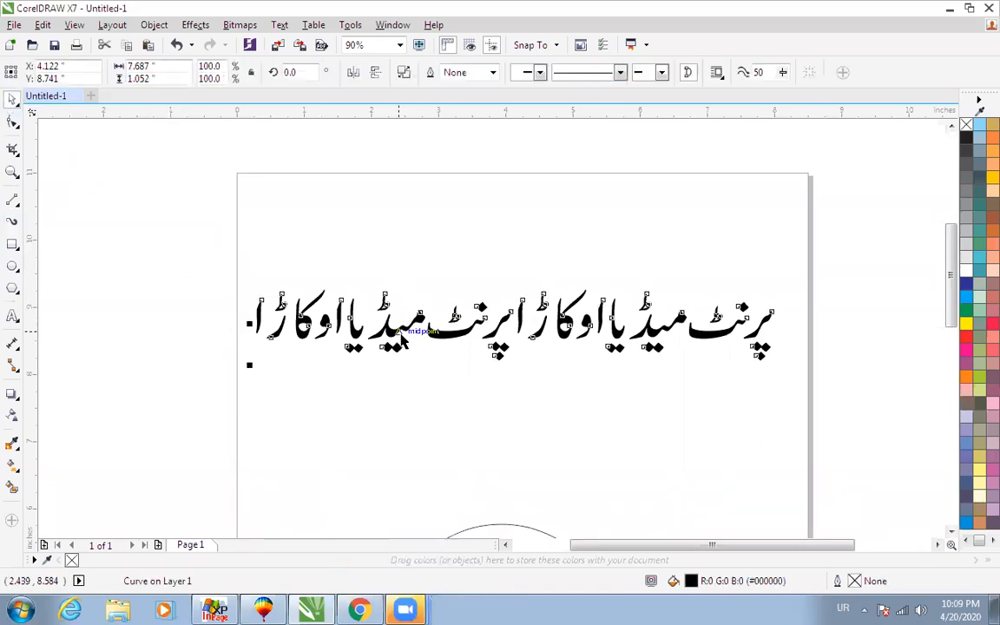
click(463, 337)
drag(463, 337, 478, 309)
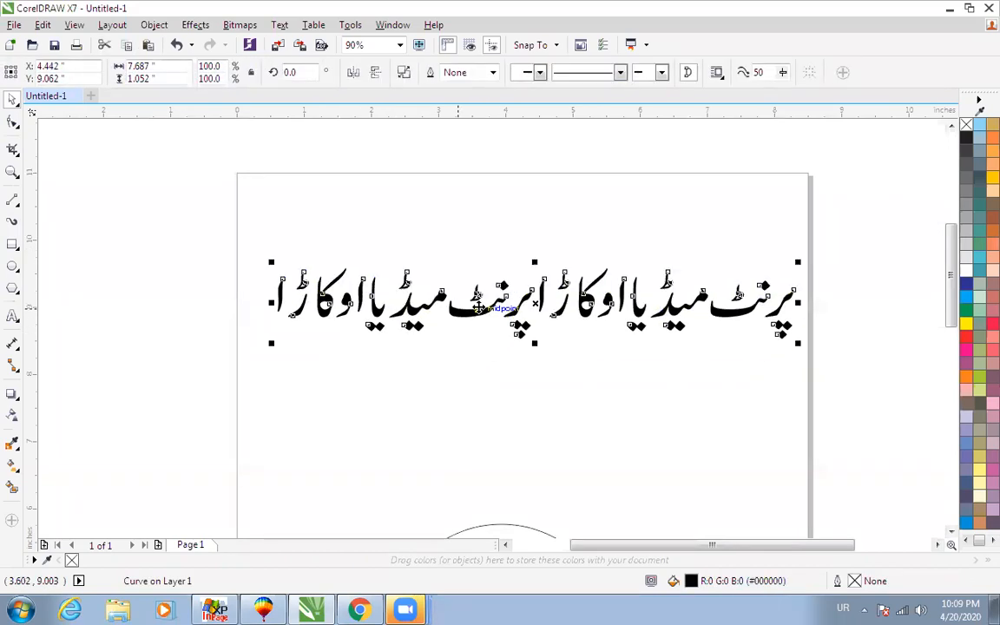
key(i)
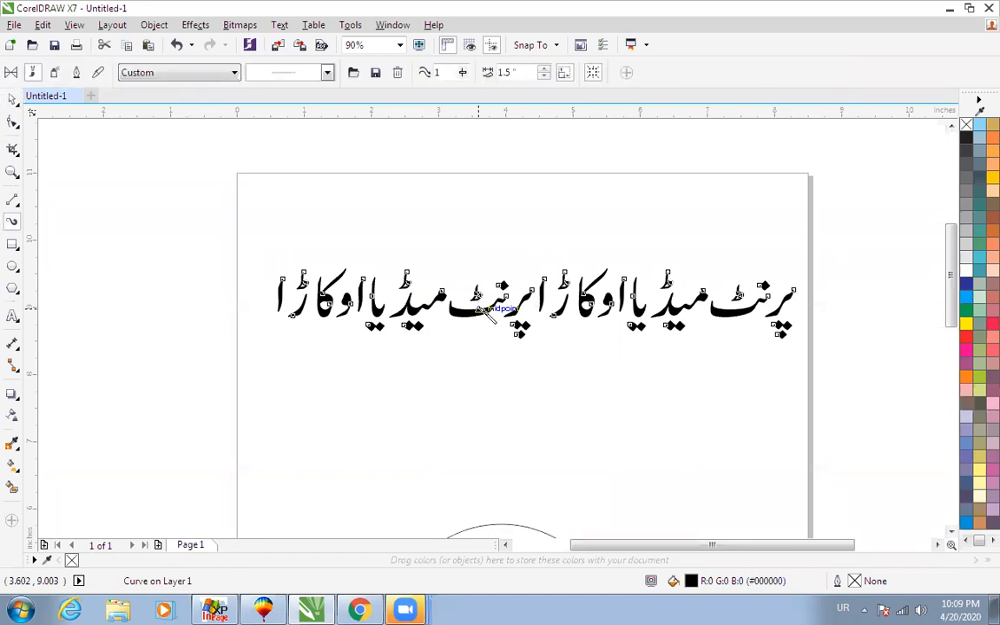
click(375, 75)
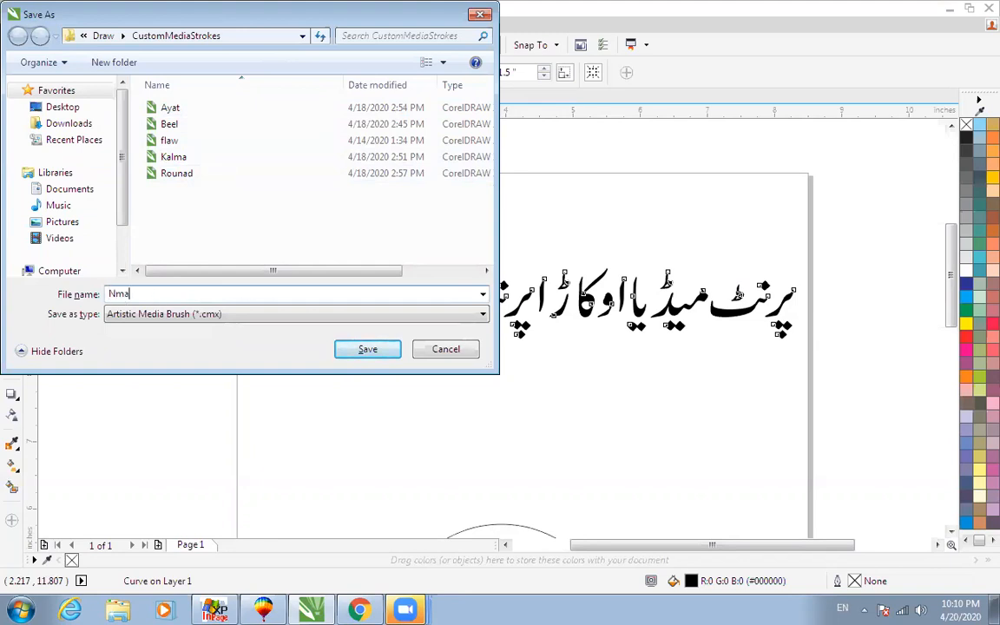
key(BackSpace)
key(BackSpace)
key(BackSpace)
text(ame)
click(366, 351)
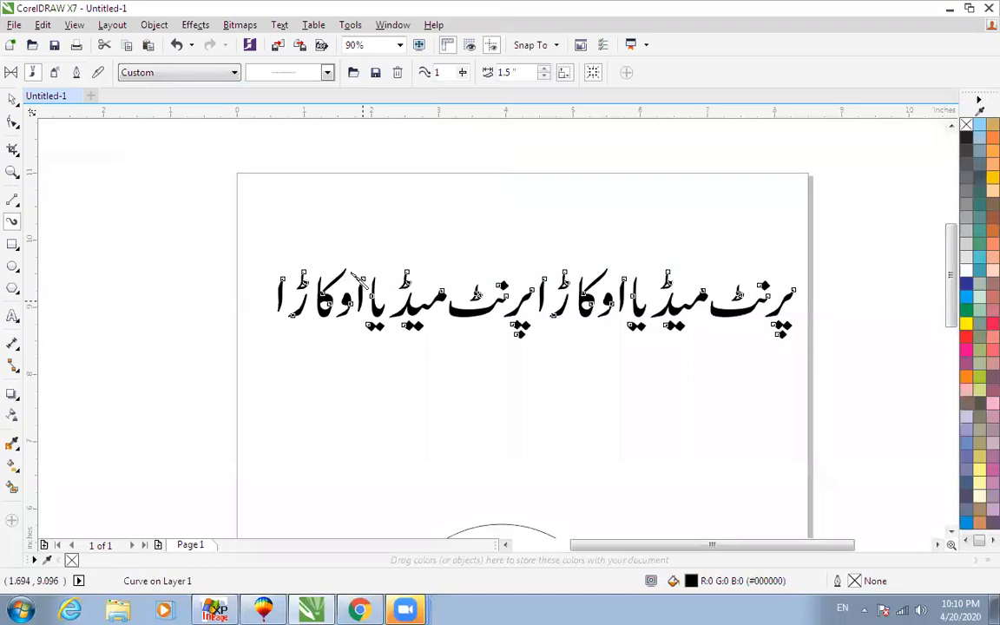
- Try applying the saved text brush stroke to the welded Urdu text itself
click(327, 73)
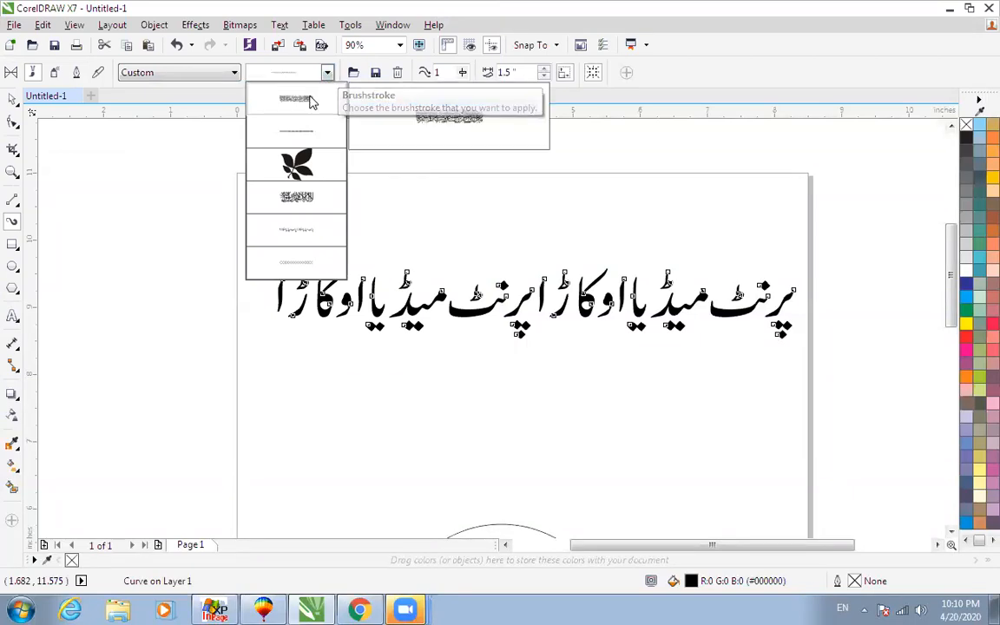
click(296, 227)
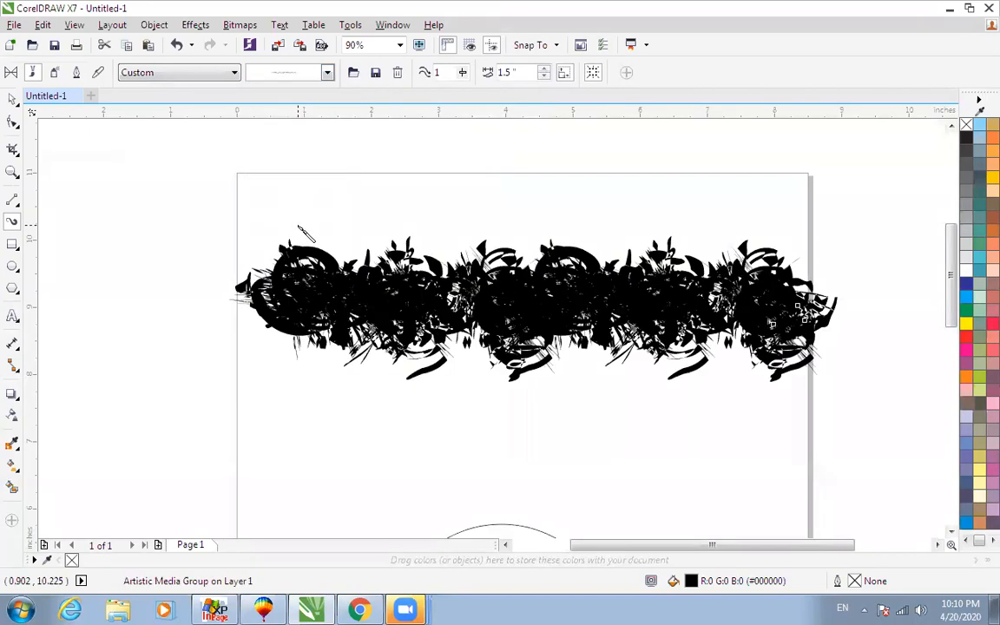
key(space)
click(601, 309)
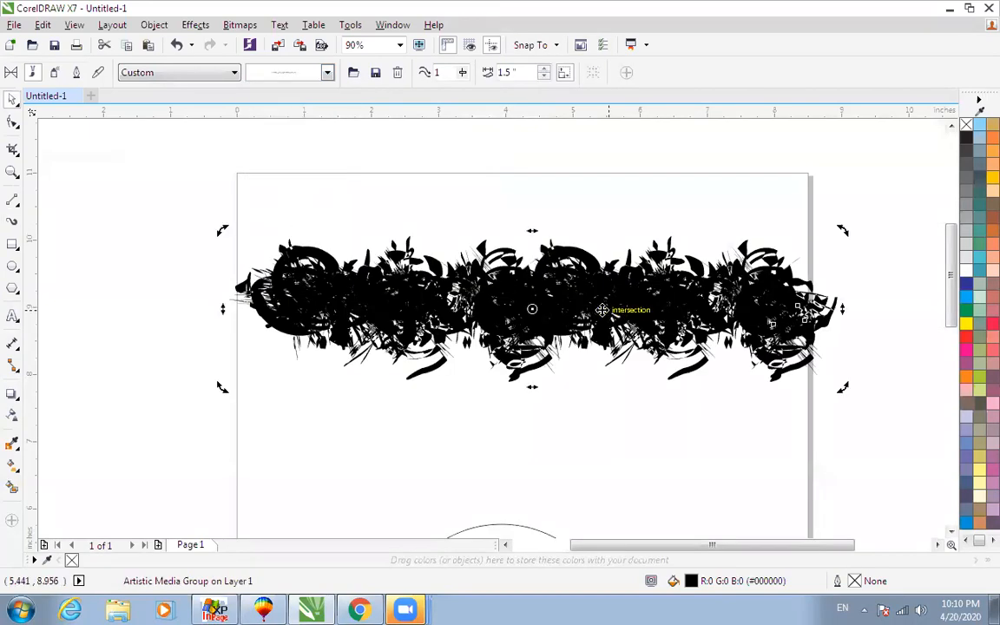
scroll(601, 309, down, 2)
drag(594, 309, 595, 231)
key(ctrl+z)
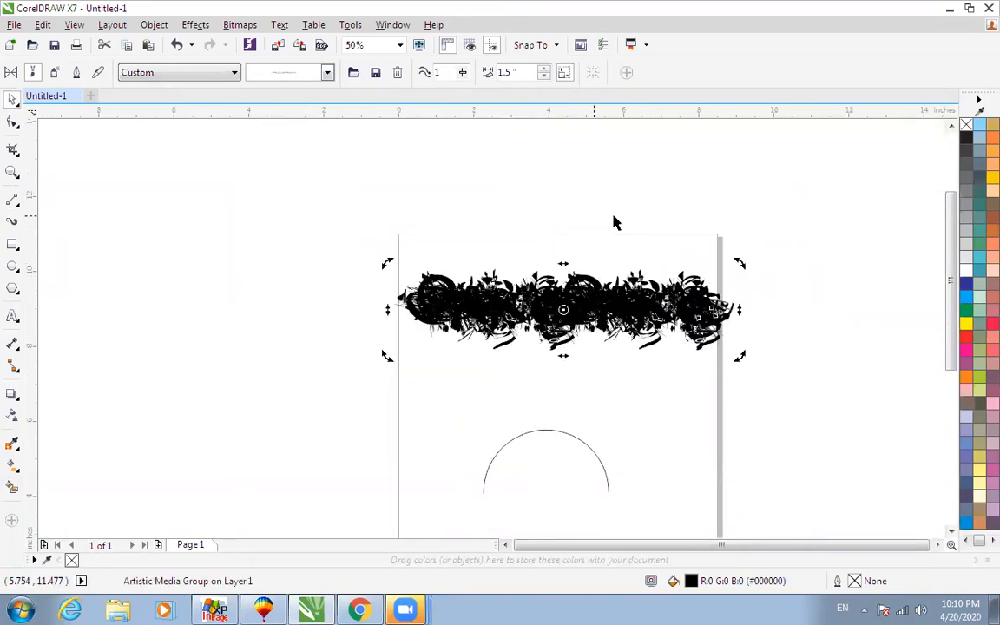
- Delete the artistic media group above the arc
click(616, 222)
click(605, 304)
key(Delete)
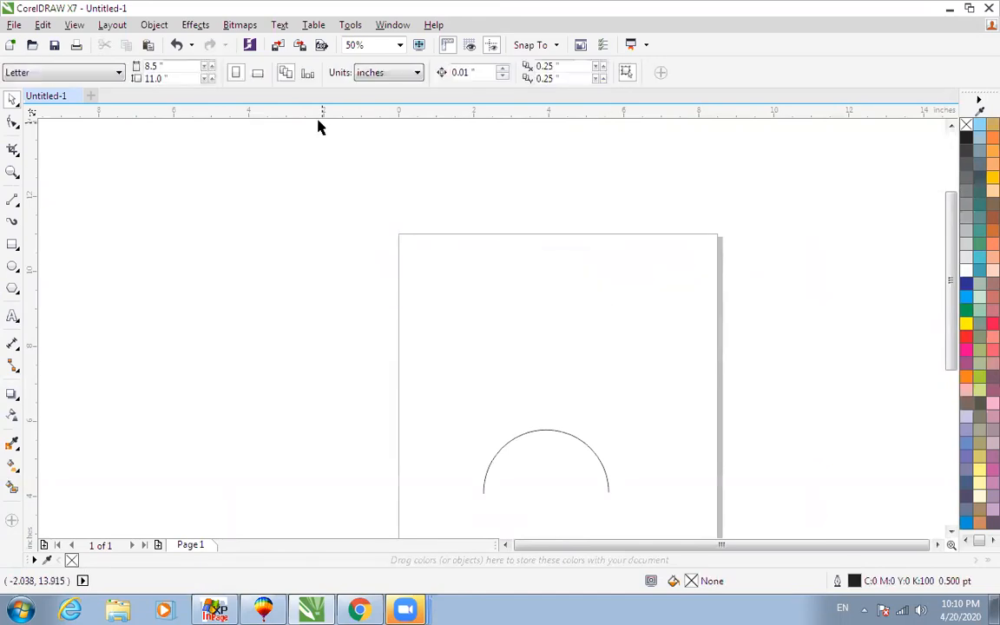
- Apply the saved Urdu text brush stroke to the arc with Artistic Media, using a stroke width of 1.0 in
key(i)
click(334, 75)
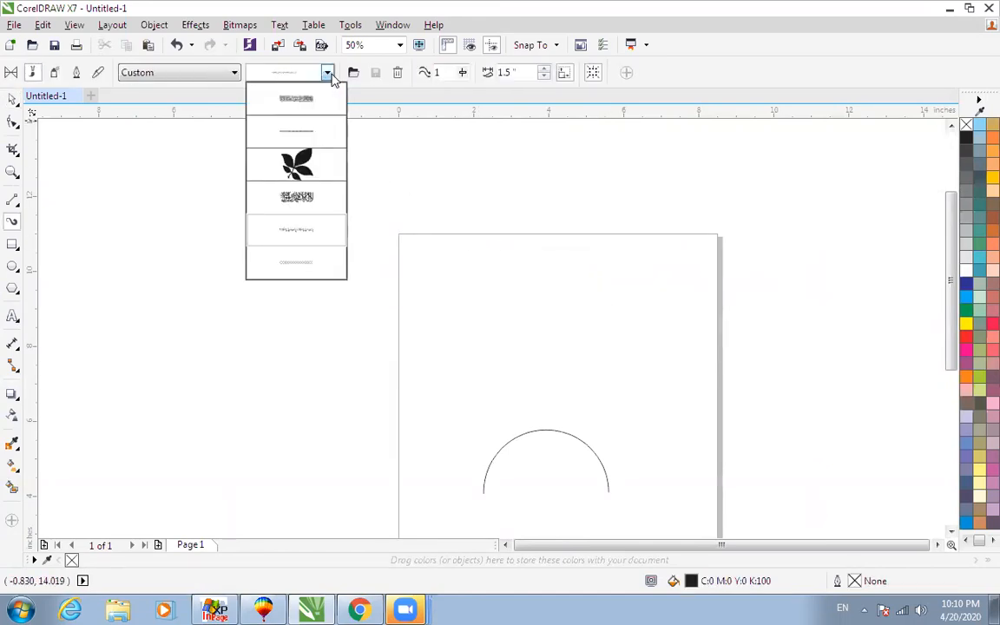
click(292, 230)
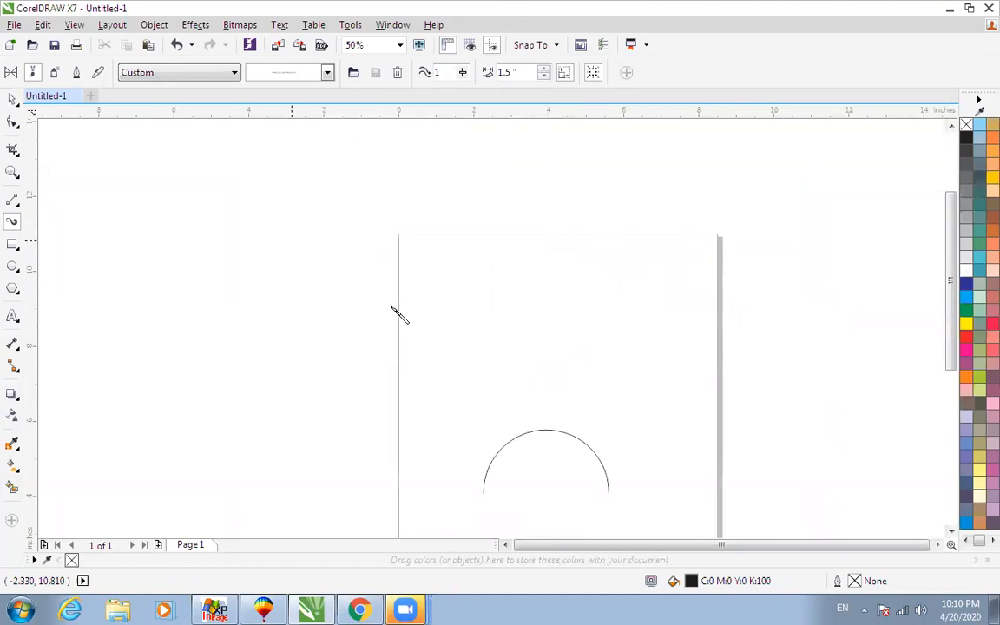
click(553, 429)
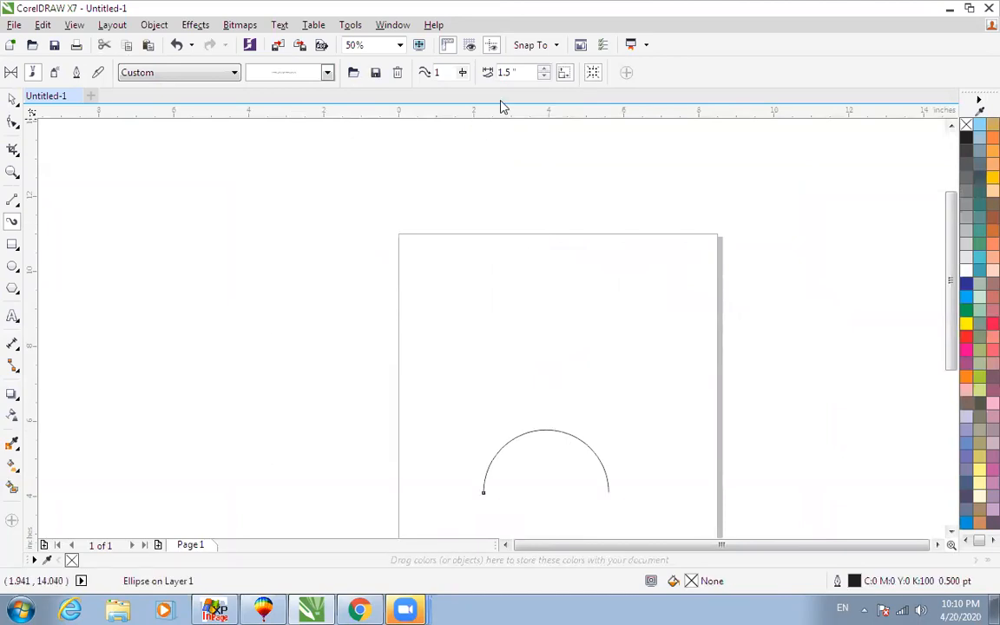
click(527, 73)
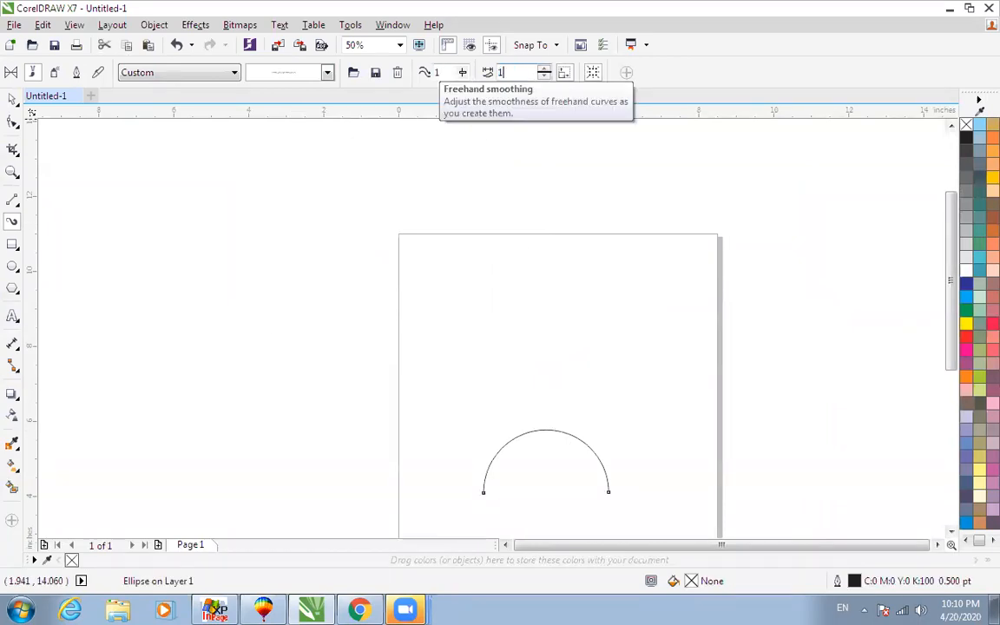
text(1)
key(Return)
drag(330, 353, 707, 549)
key(F2)
drag(279, 190, 811, 498)
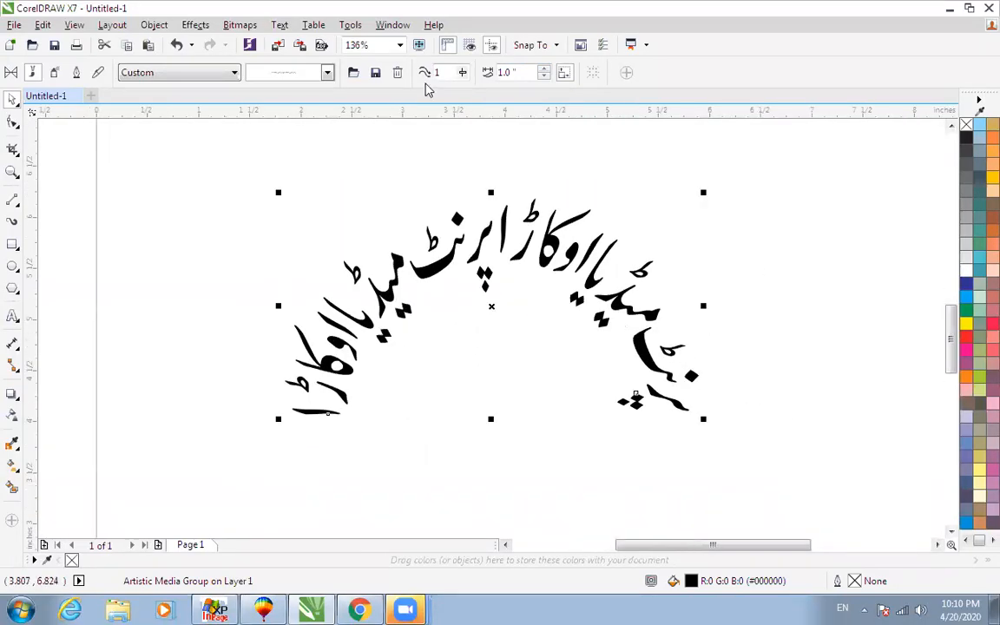
- Reduce the stroke width of the curved Urdu text to 0.51 in
click(544, 68)
click(544, 69)
click(543, 68)
click(543, 69)
click(543, 76)
click(543, 76)
click(543, 77)
click(544, 76)
click(543, 76)
click(544, 76)
click(543, 76)
click(544, 77)
click(544, 77)
click(544, 77)
click(544, 77)
click(543, 77)
click(543, 76)
click(543, 76)
click(543, 77)
click(544, 76)
click(543, 76)
click(543, 77)
click(543, 76)
click(544, 76)
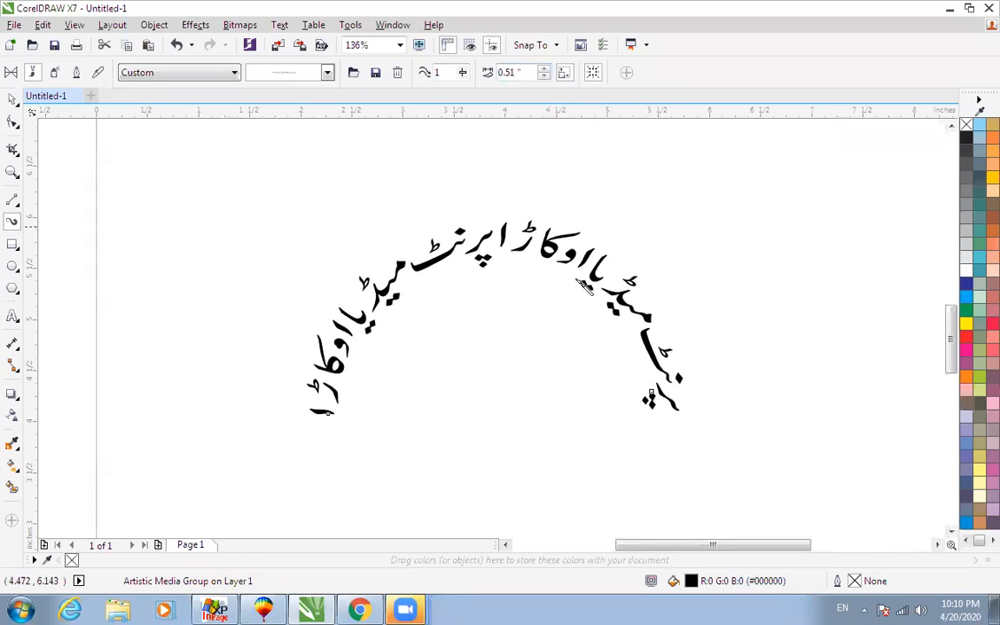
- Extend both ends of the text's control arc downward, to a starting angle of about 345.8° and an ending angle of about 200.7°
key(space)
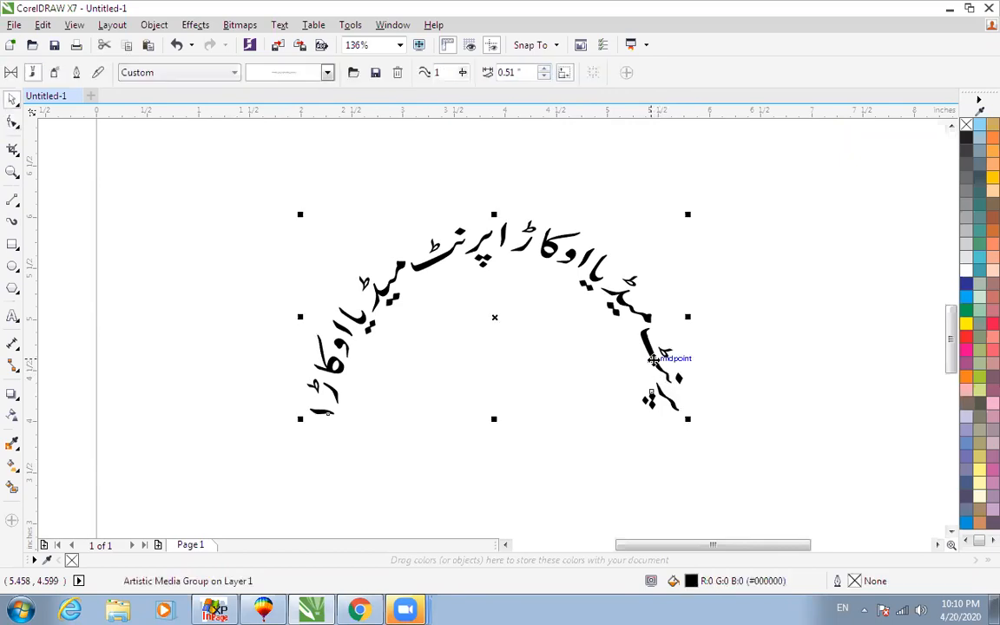
key(F10)
key(space)
click(546, 254)
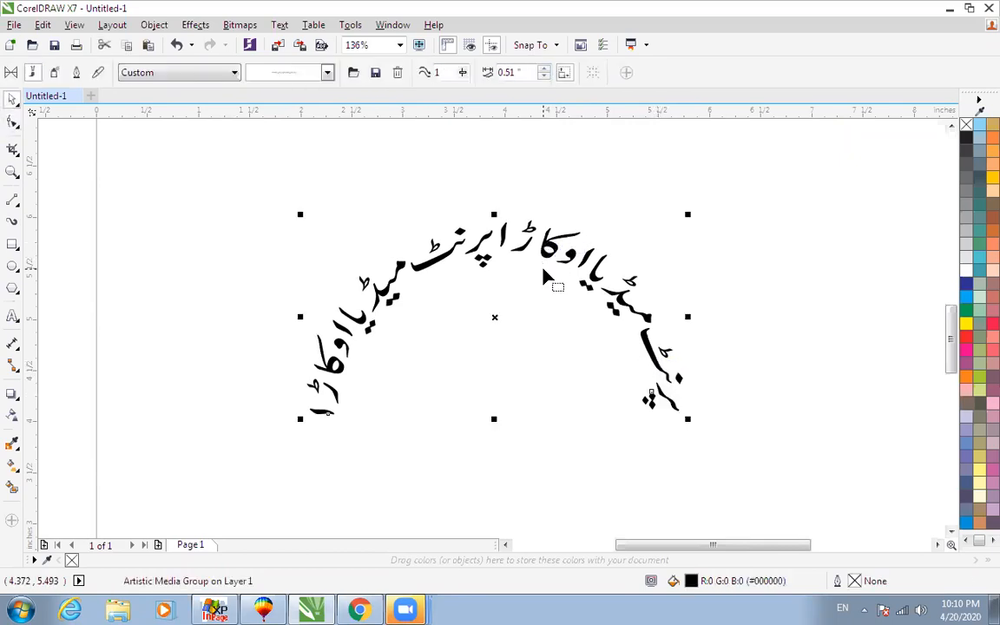
key(F10)
click(620, 300)
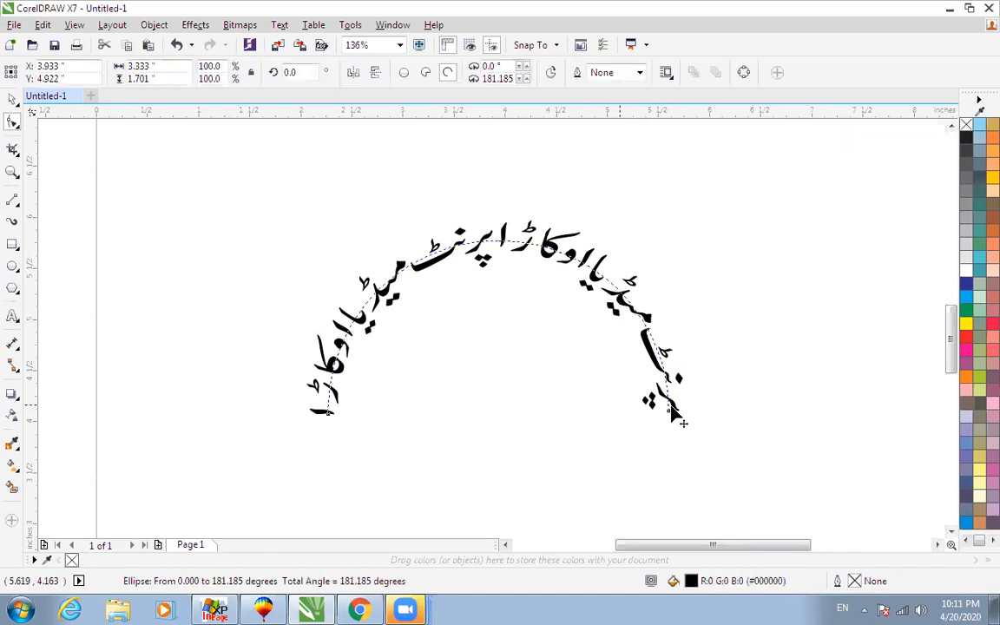
drag(668, 410, 708, 469)
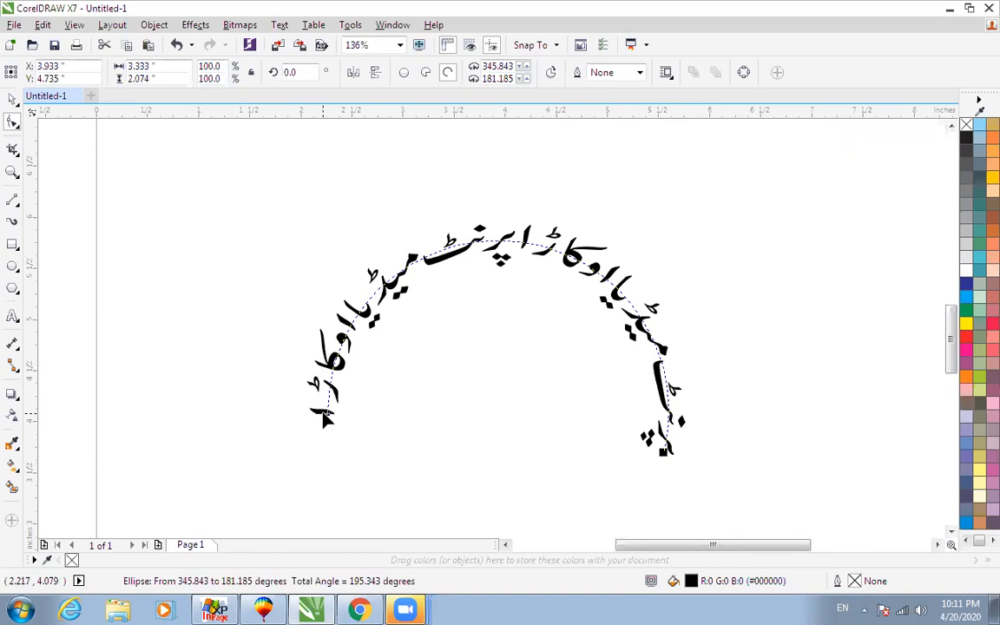
drag(325, 417, 309, 484)
key(space)
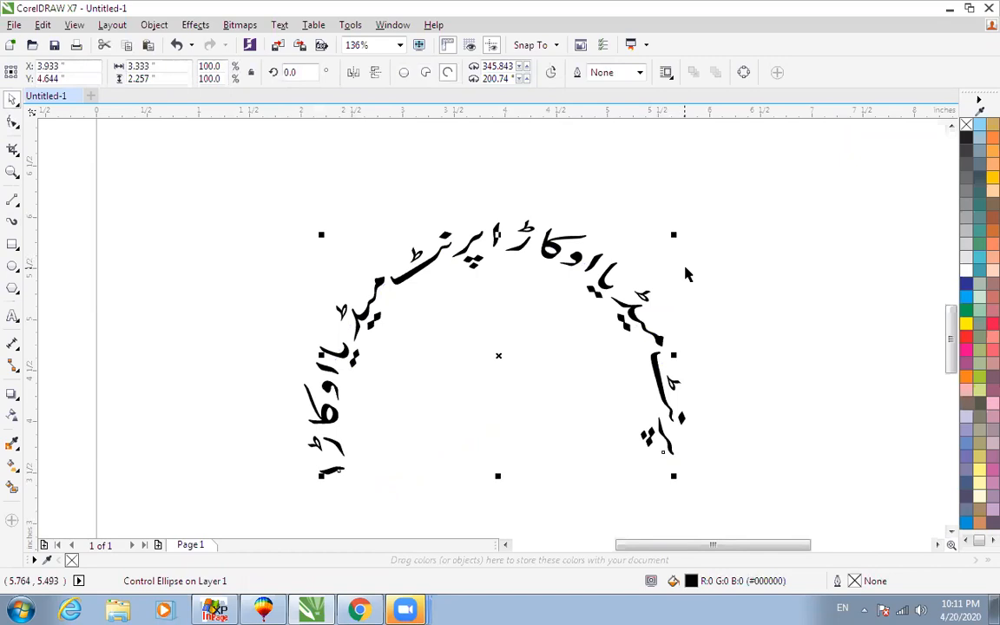
- Increase the stroke width of the curved Urdu text to 0.87 in
click(685, 271)
scroll(676, 274, down, 3)
key(F2)
drag(461, 215, 773, 406)
click(555, 263)
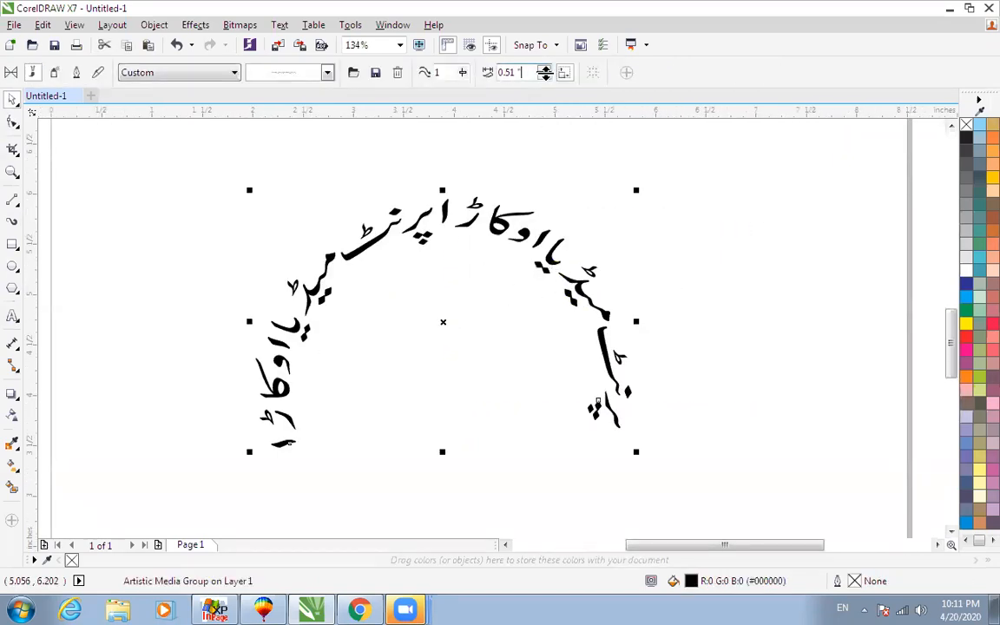
click(545, 69)
click(545, 69)
click(546, 68)
click(545, 69)
click(545, 68)
click(545, 68)
click(545, 68)
click(545, 68)
click(546, 68)
click(545, 69)
click(545, 69)
click(546, 69)
click(545, 68)
click(545, 69)
click(545, 69)
click(545, 71)
click(545, 71)
click(544, 75)
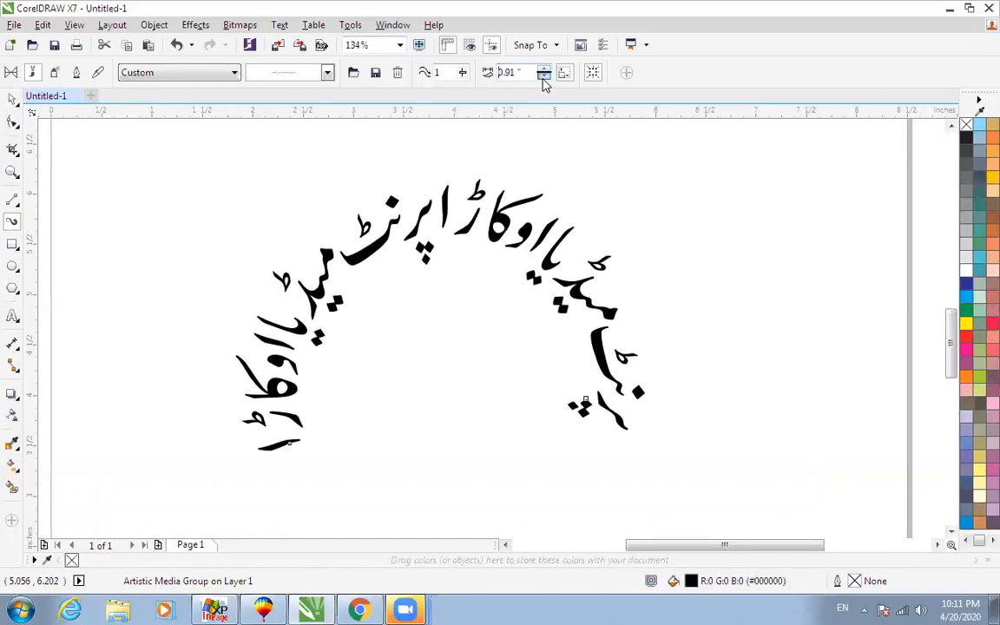
click(544, 76)
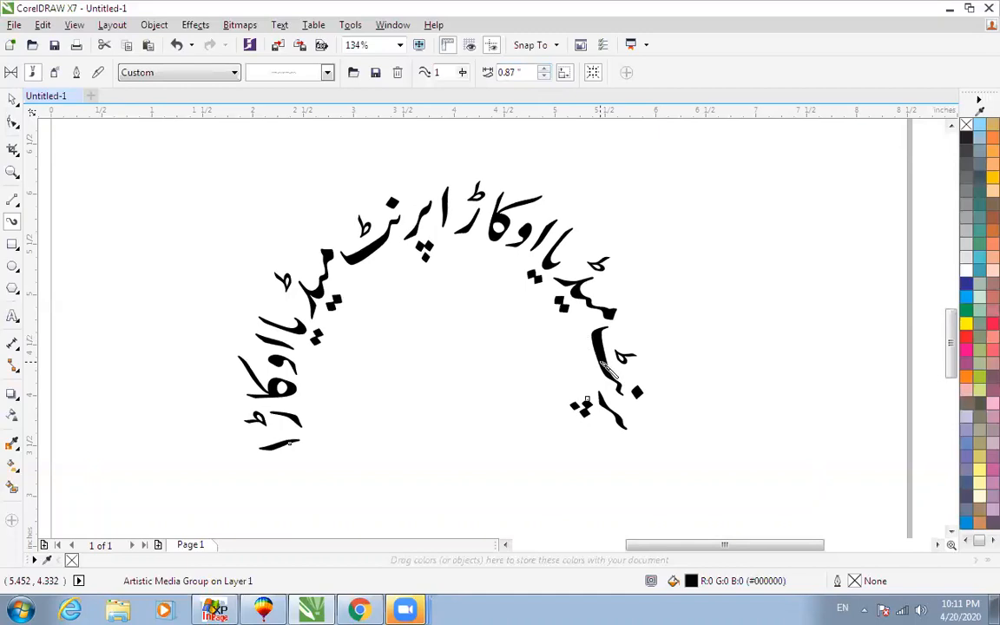
- Shorten the curved Urdu text's control arc at its right end to a starting angle of about 20.7°
key(space)
key(Escape)
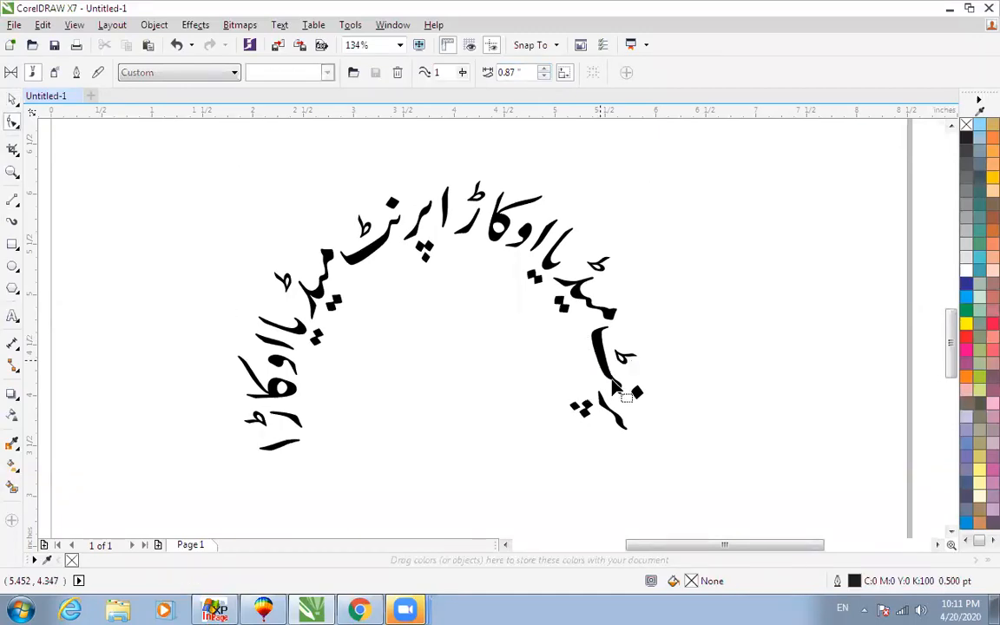
double_click(610, 374)
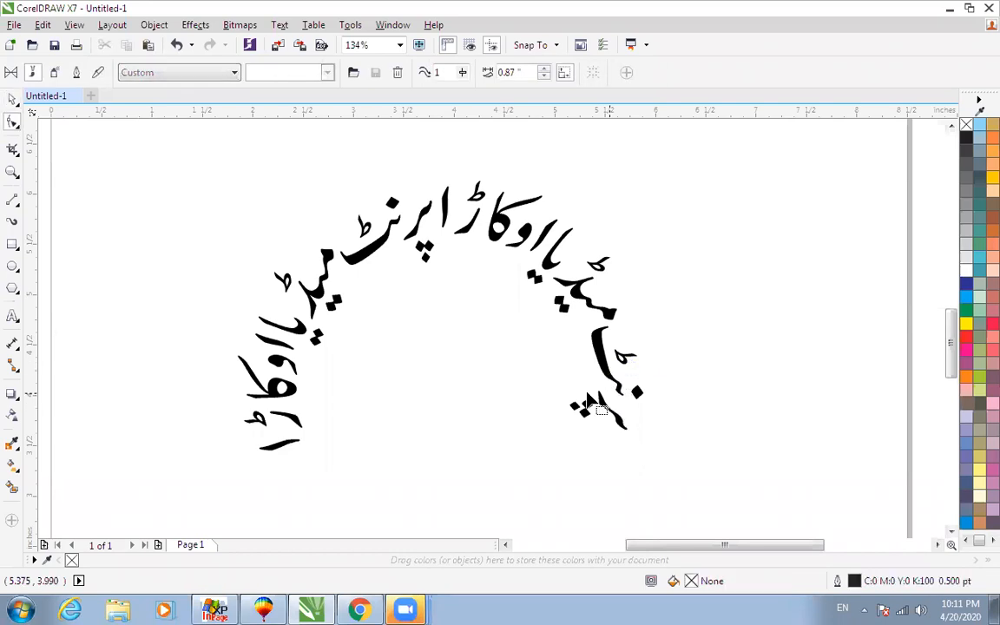
key(space)
click(371, 248)
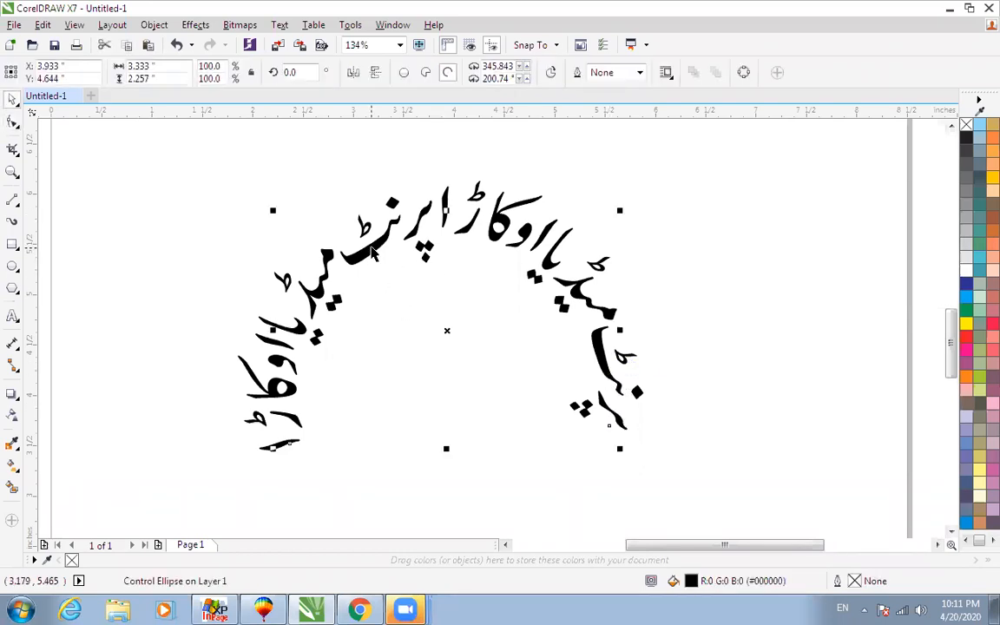
key(F10)
drag(609, 426, 616, 328)
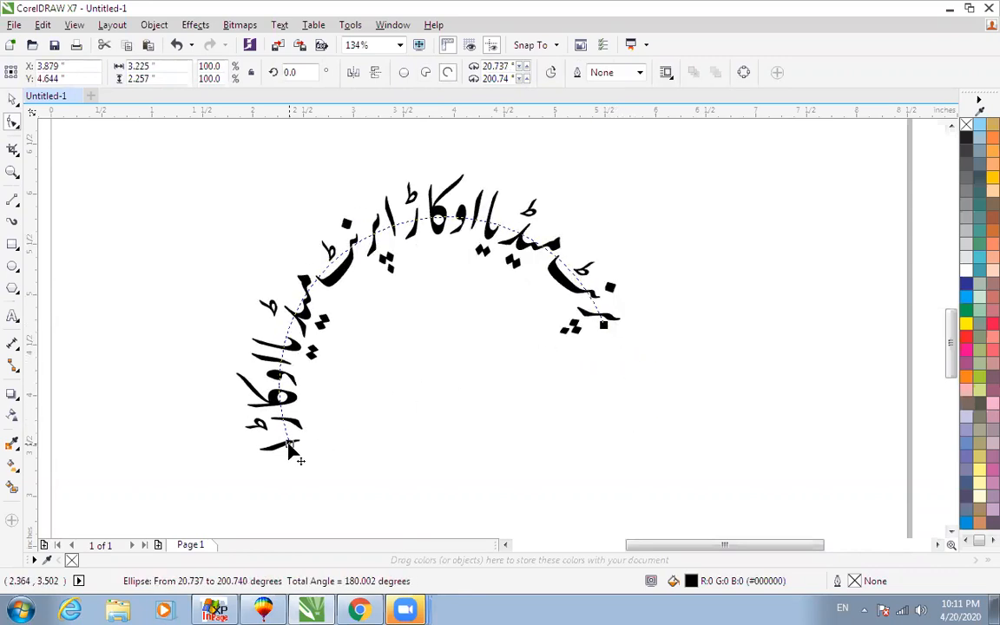
- Delete the curved Urdu text together with its control arc
click(257, 402)
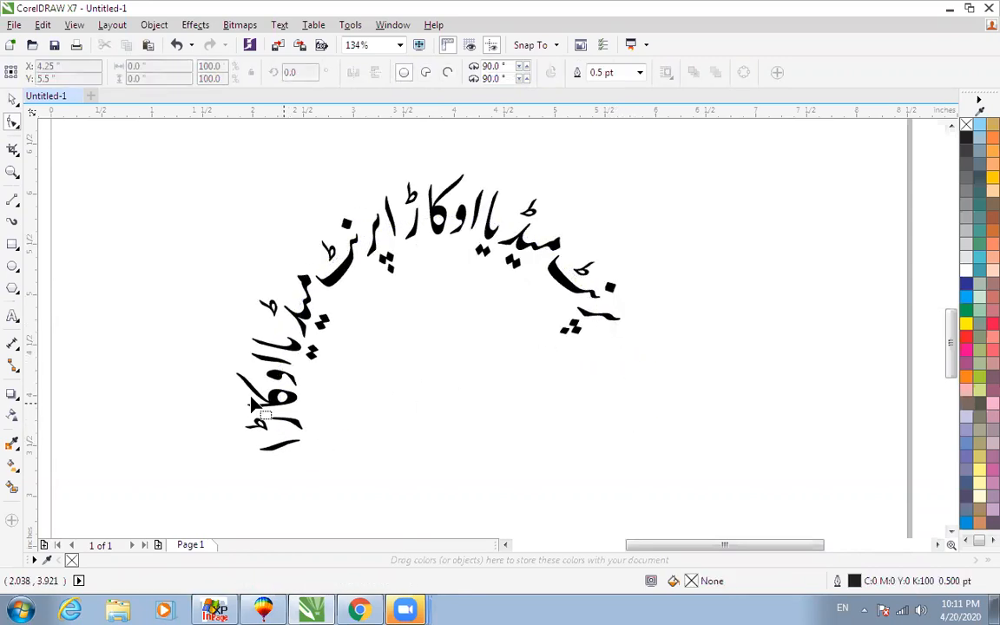
click(277, 444)
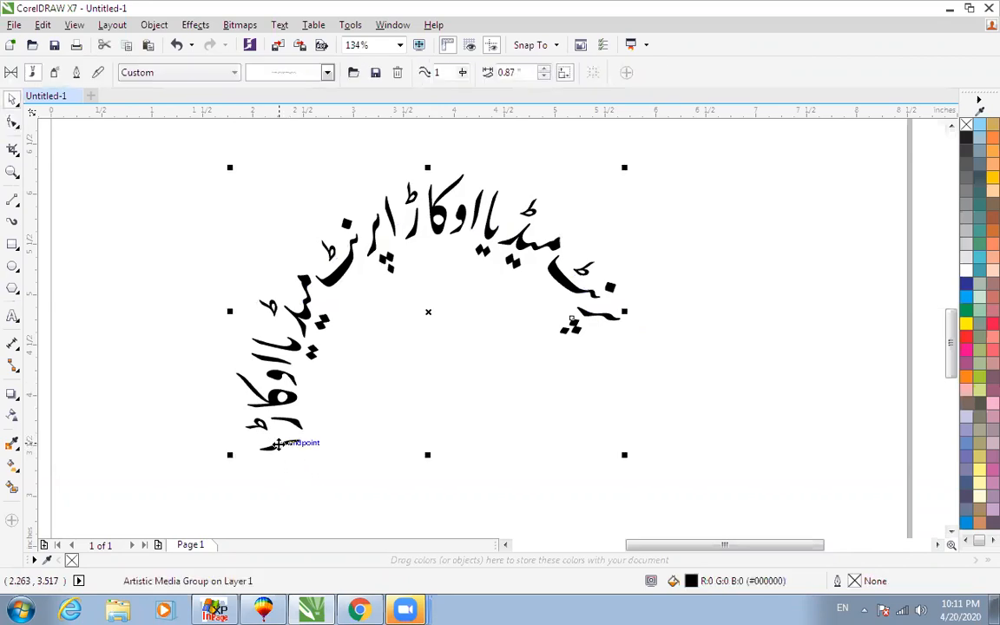
click(277, 445)
click(277, 449)
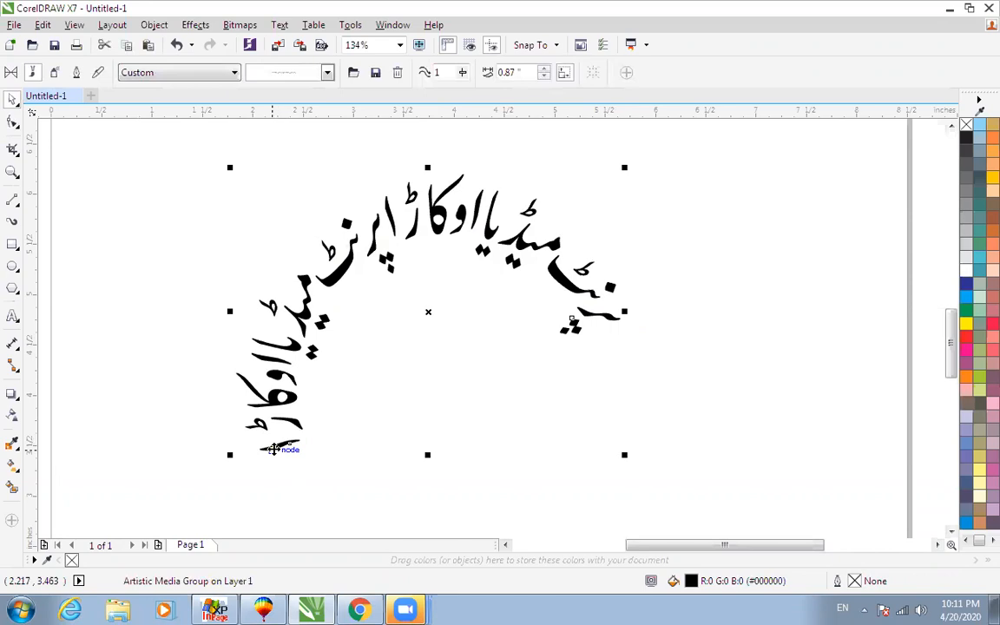
key(F10)
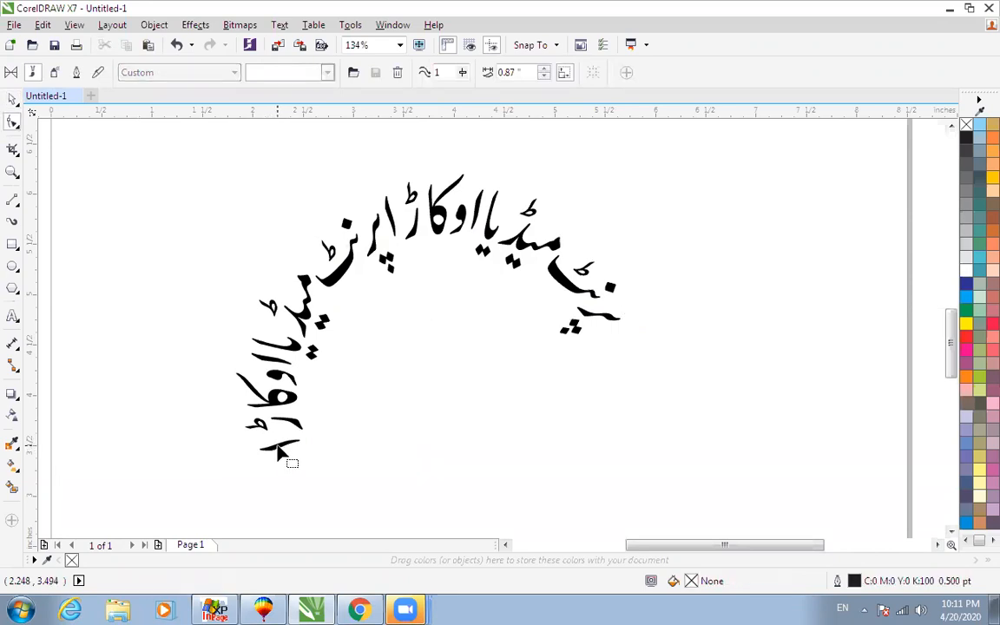
key(space)
click(442, 212)
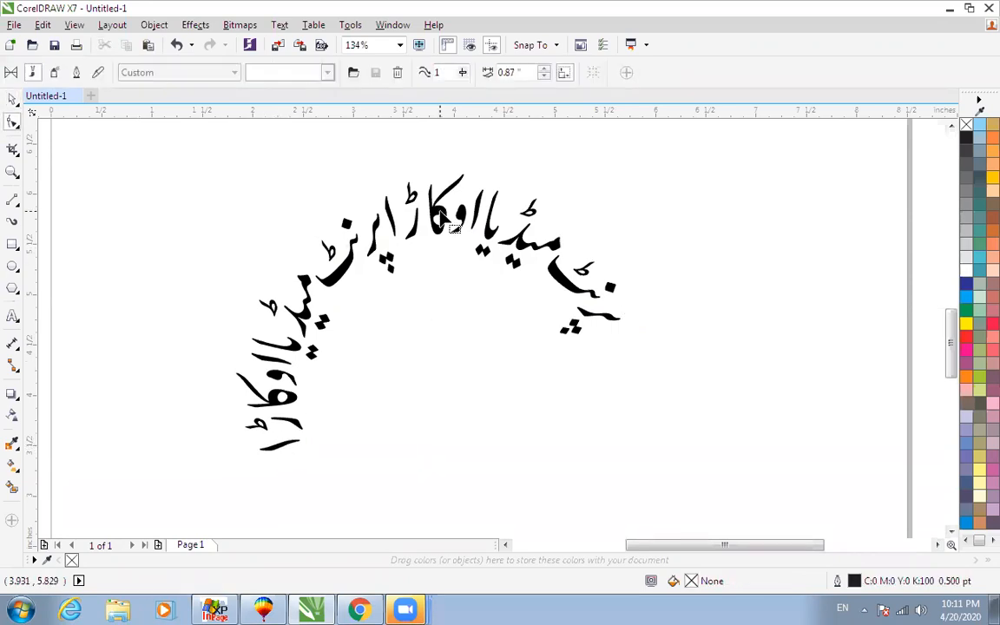
key(Delete)
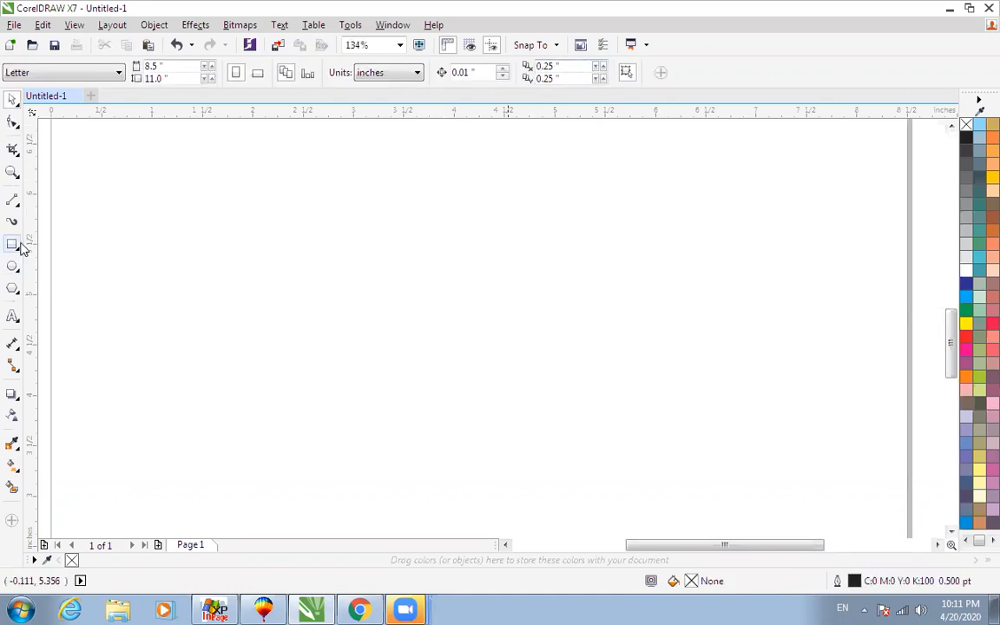
- Draw a circle about 2.87 in across on the page and convert it to an arc
click(12, 267)
drag(364, 223, 665, 404)
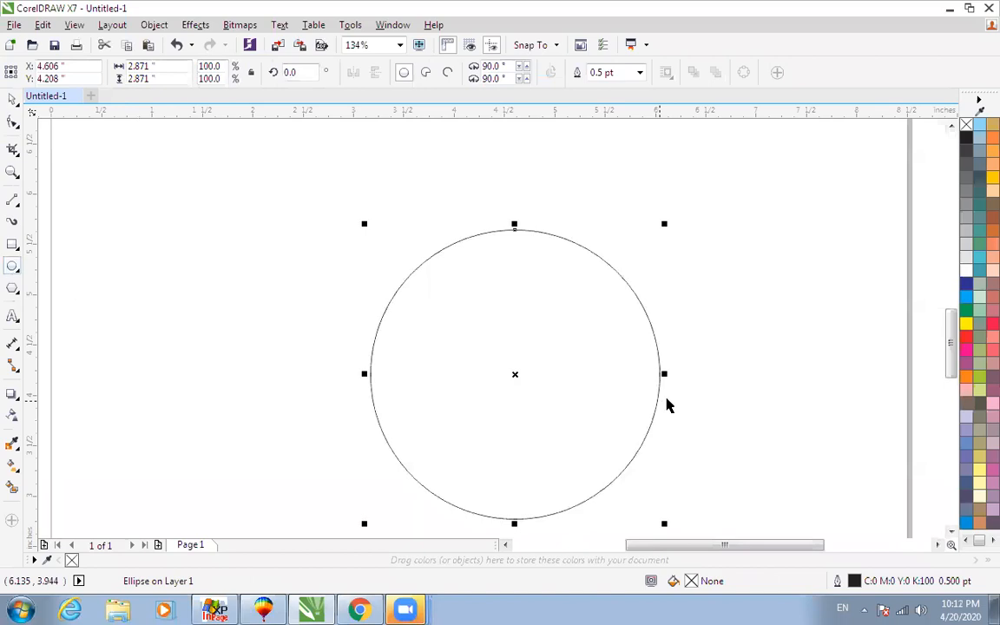
click(449, 73)
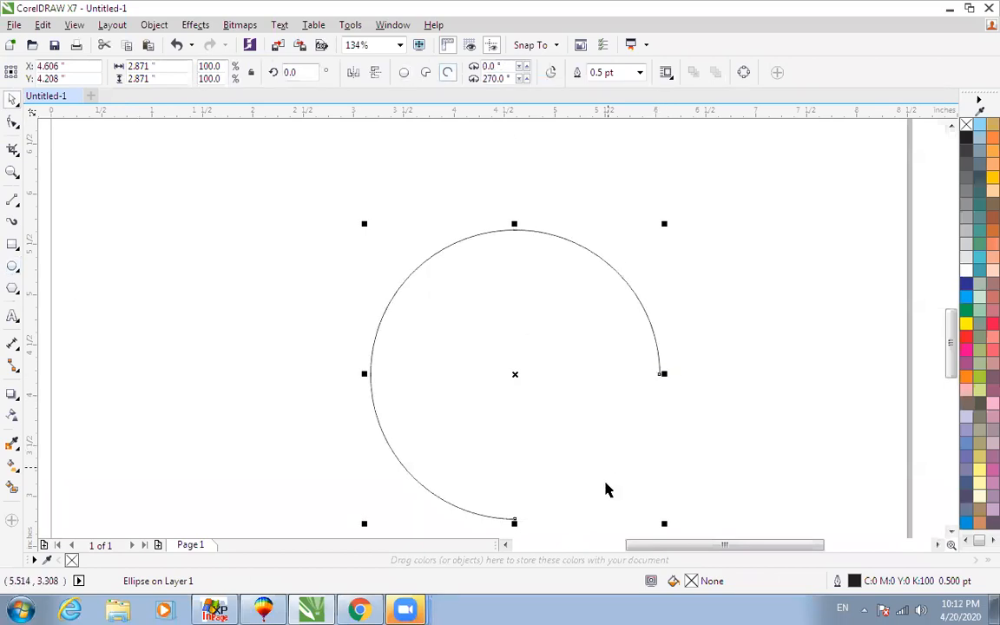
- Shorten the arc to an upper half circle ending at about 177.6° and enlarge it to about 5.14 in wide
key(F10)
drag(517, 523, 328, 368)
key(space)
click(691, 273)
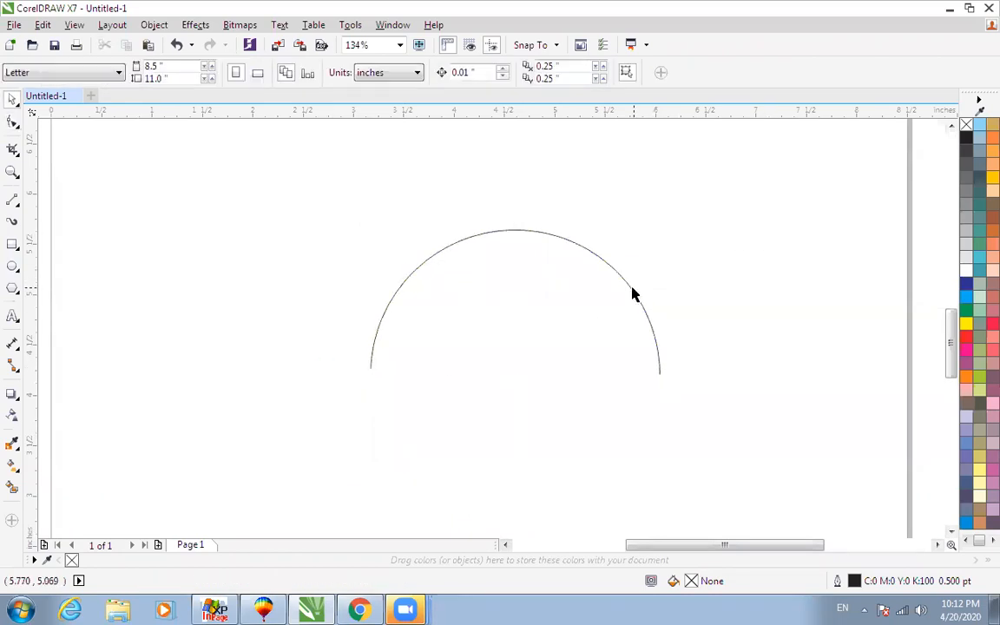
click(632, 292)
drag(663, 376, 778, 436)
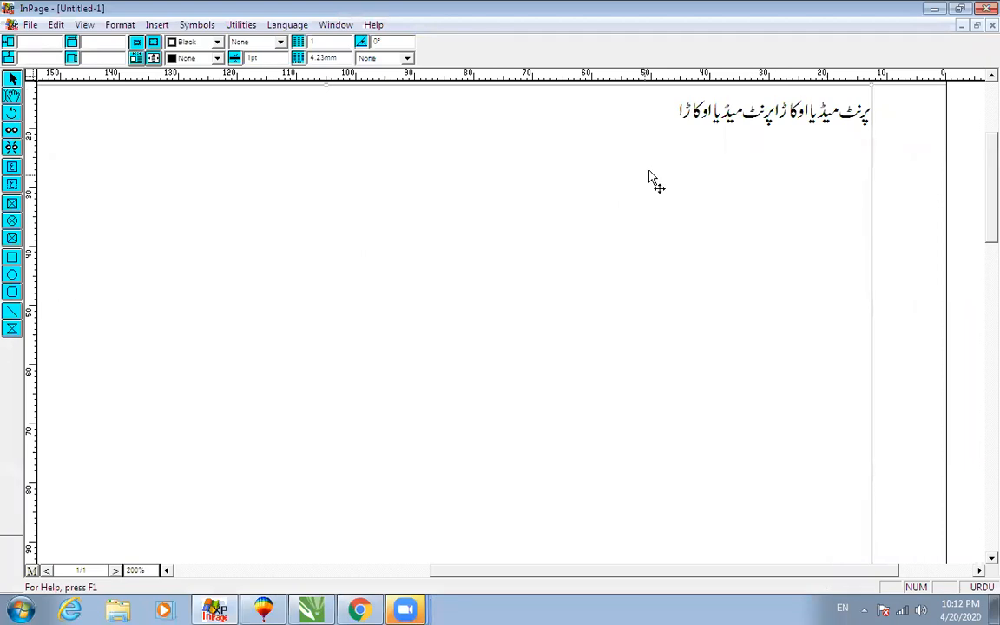
- Switch to Windows Explorer and open the Aayaat folder inside my data\2222 on drive D:
key(super+d)
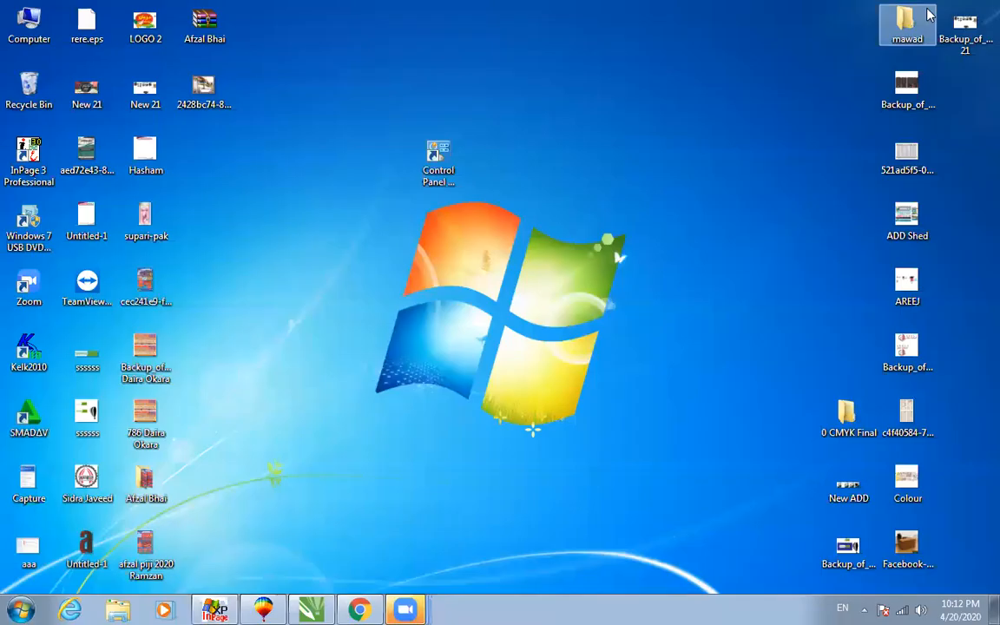
double_click(27, 26)
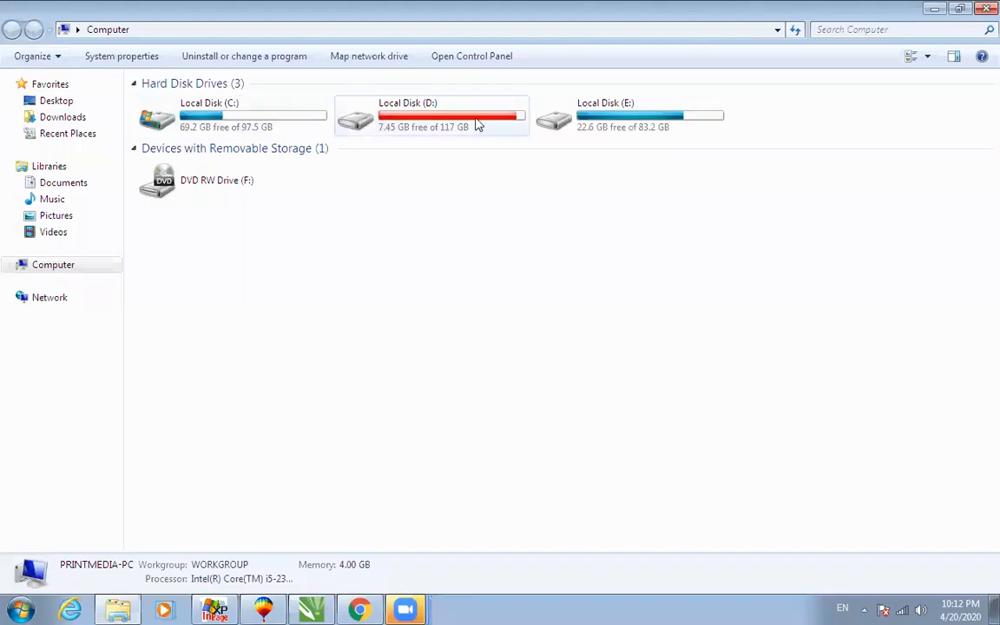
double_click(487, 125)
double_click(868, 183)
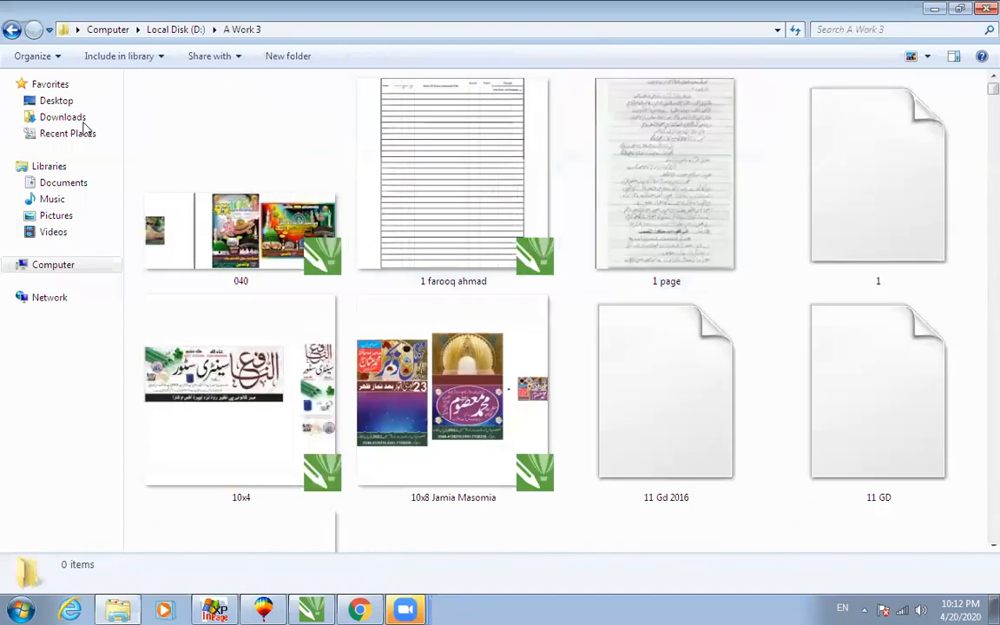
click(9, 29)
click(430, 415)
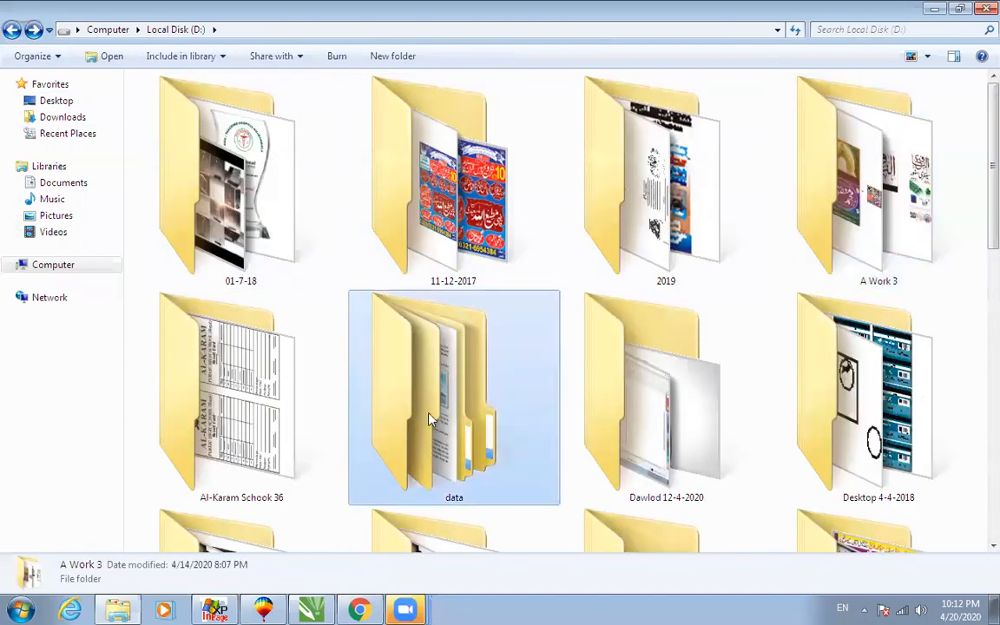
scroll(438, 426, down, 3)
double_click(664, 434)
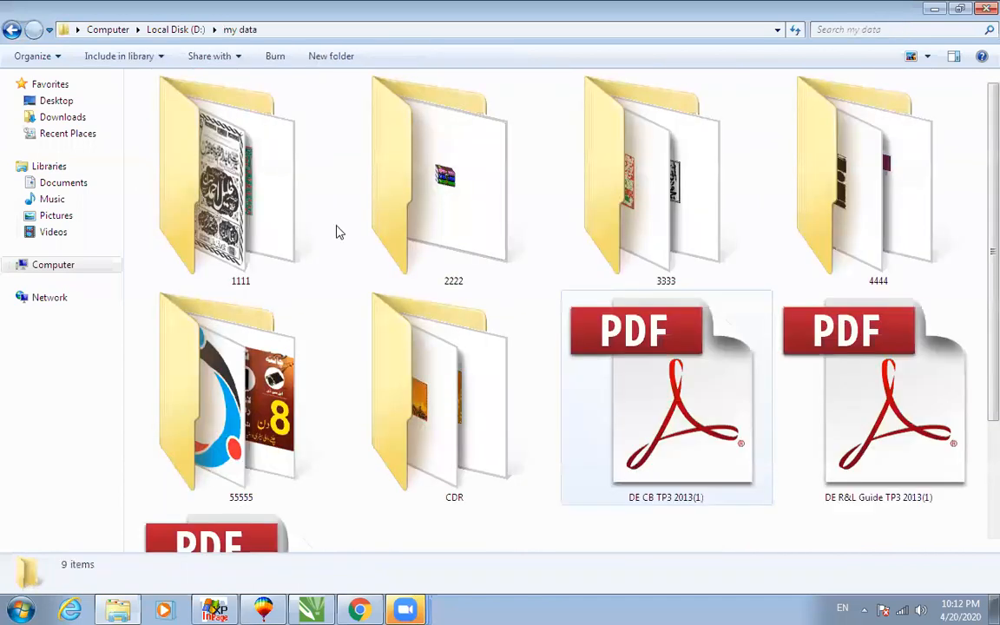
click(388, 196)
double_click(388, 196)
double_click(257, 183)
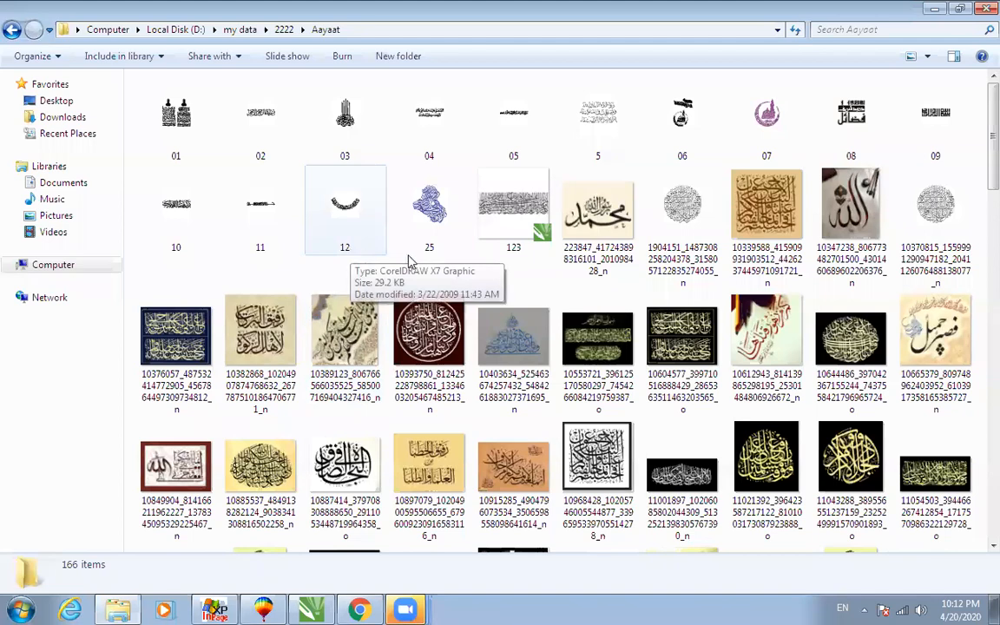
- Try out the IYA036 calligraphy bitmap from the Aayaat folder above the arc, scaled to about 13.9 in wide, and delete it
click(366, 460)
scroll(369, 457, down, 5)
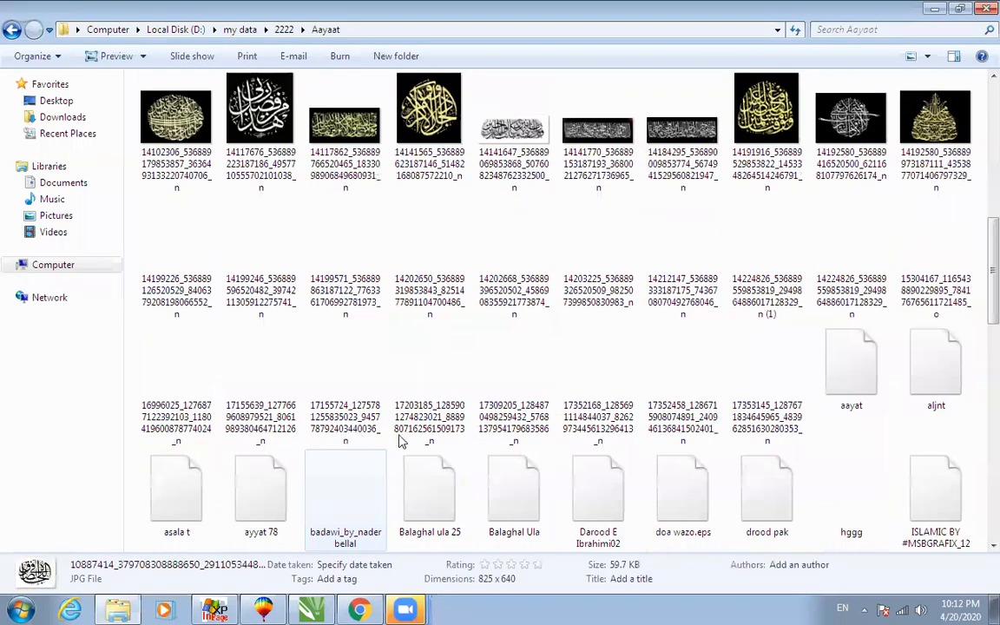
scroll(491, 453, down, 10)
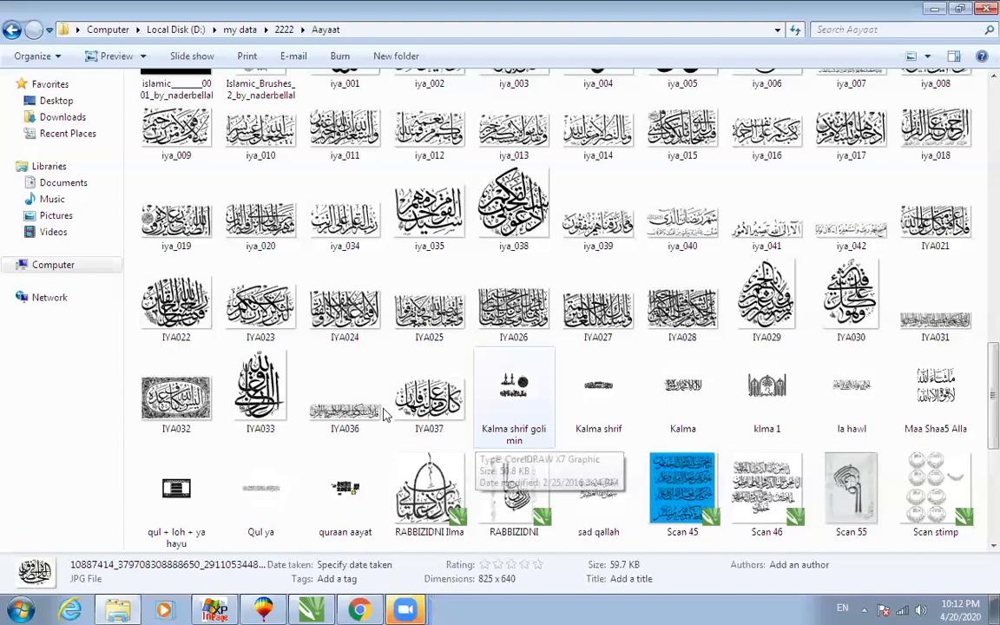
drag(345, 399, 325, 608)
scroll(476, 415, down, 2)
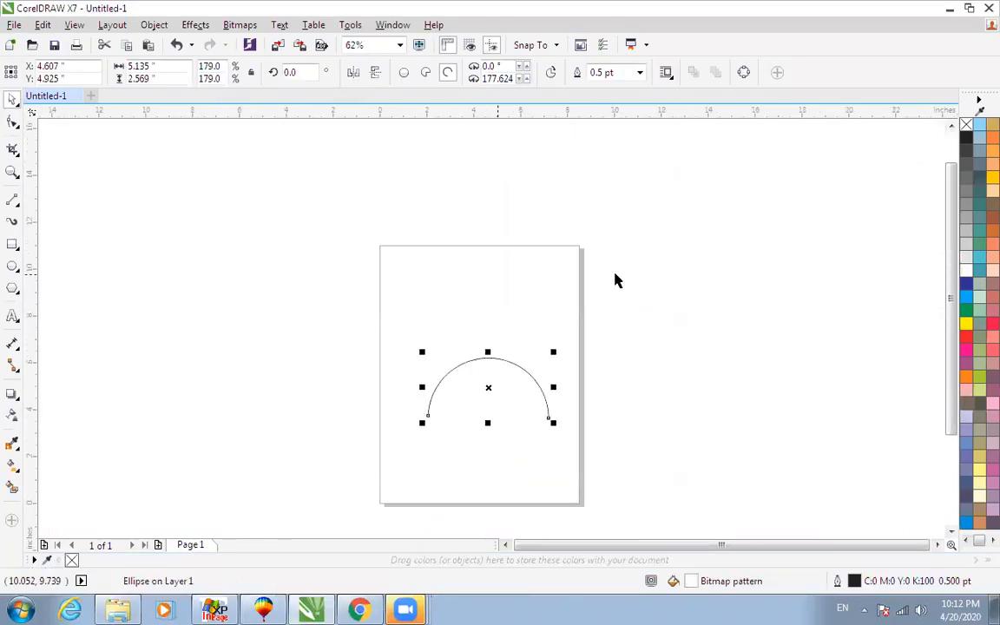
click(616, 276)
click(949, 11)
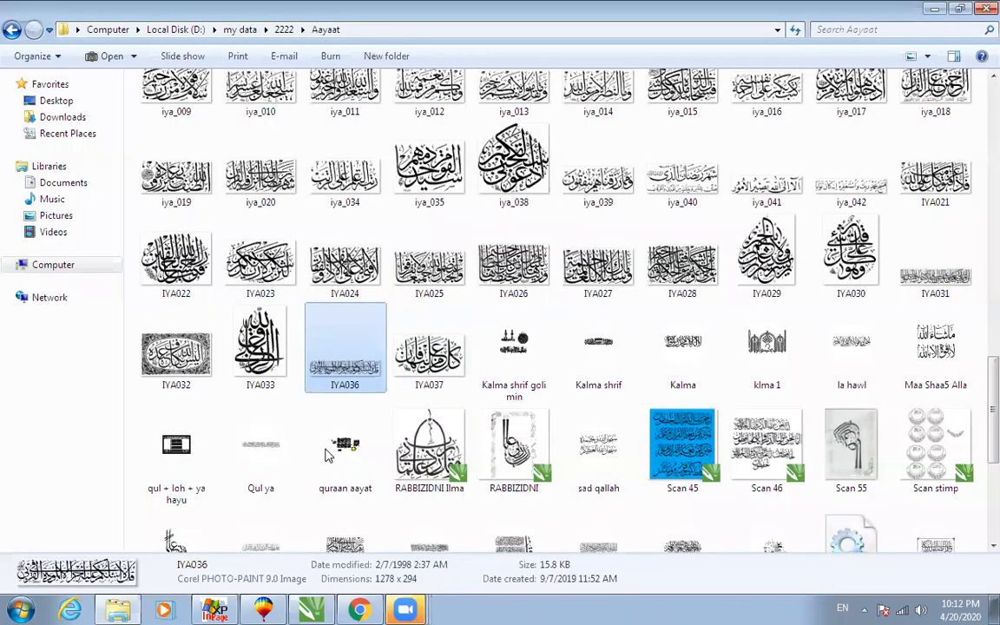
drag(344, 347, 343, 245)
drag(478, 250, 598, 248)
drag(711, 295, 819, 322)
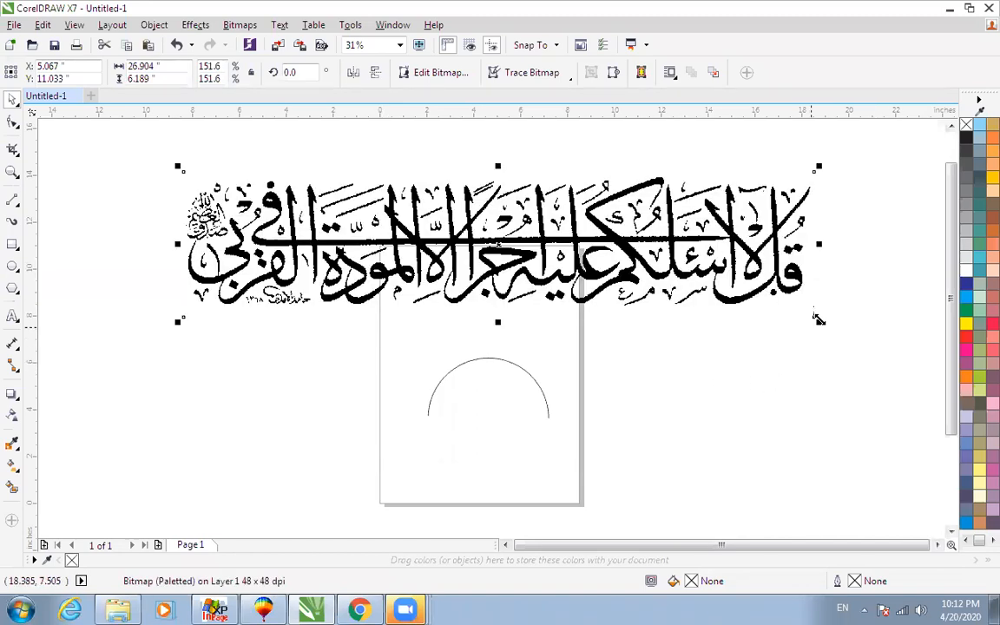
drag(815, 319, 665, 286)
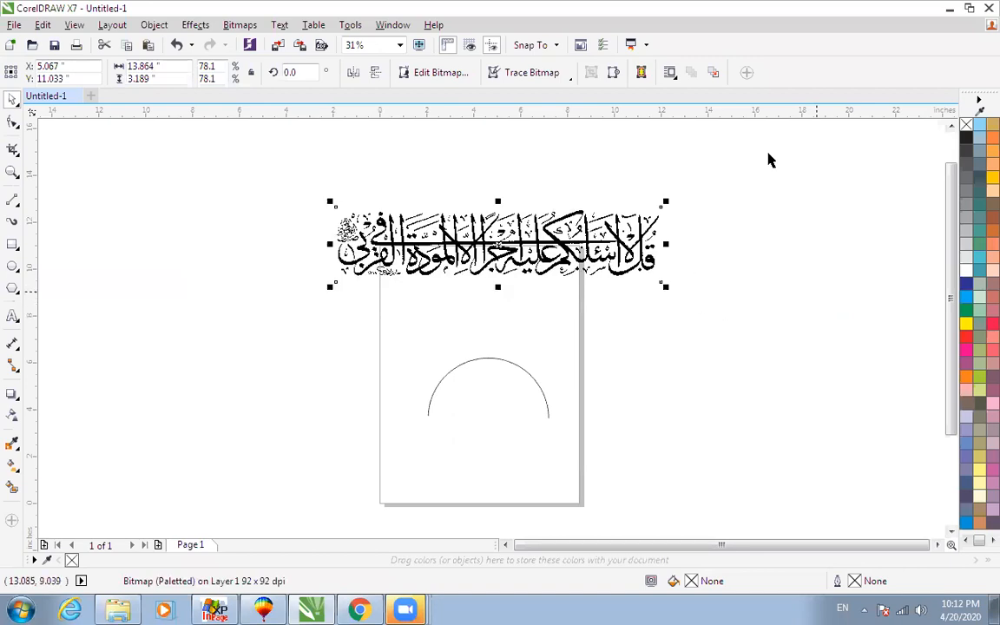
key(Delete)
- Import the calligraphy file sorh kosar.cdr from the Aayaat folder into the CorelDRAW page above the arc
key(alt+Tab)
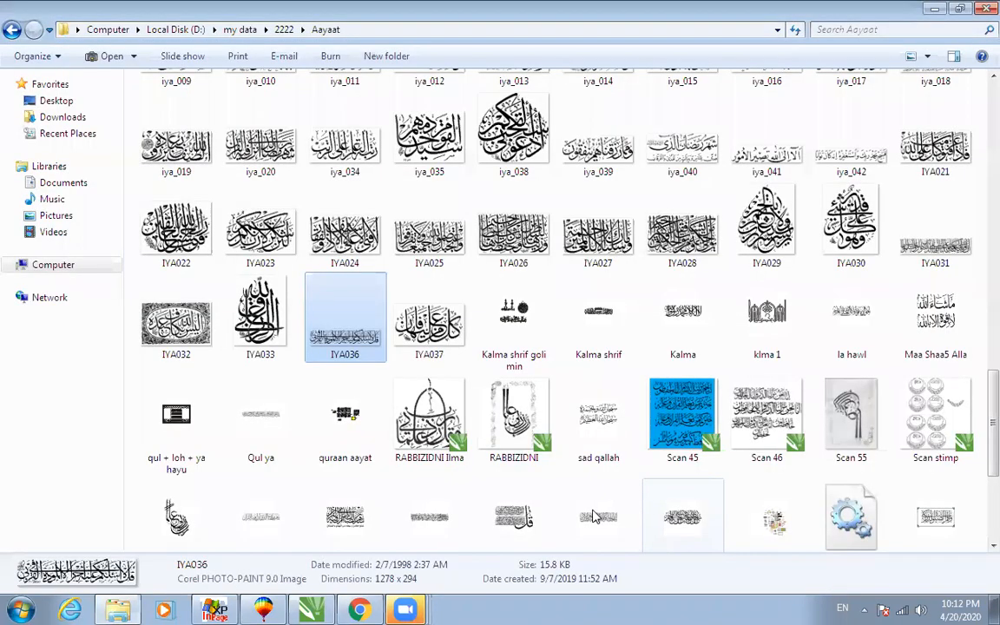
scroll(601, 464, down, 1)
drag(601, 463, 573, 295)
scroll(557, 310, up, 2)
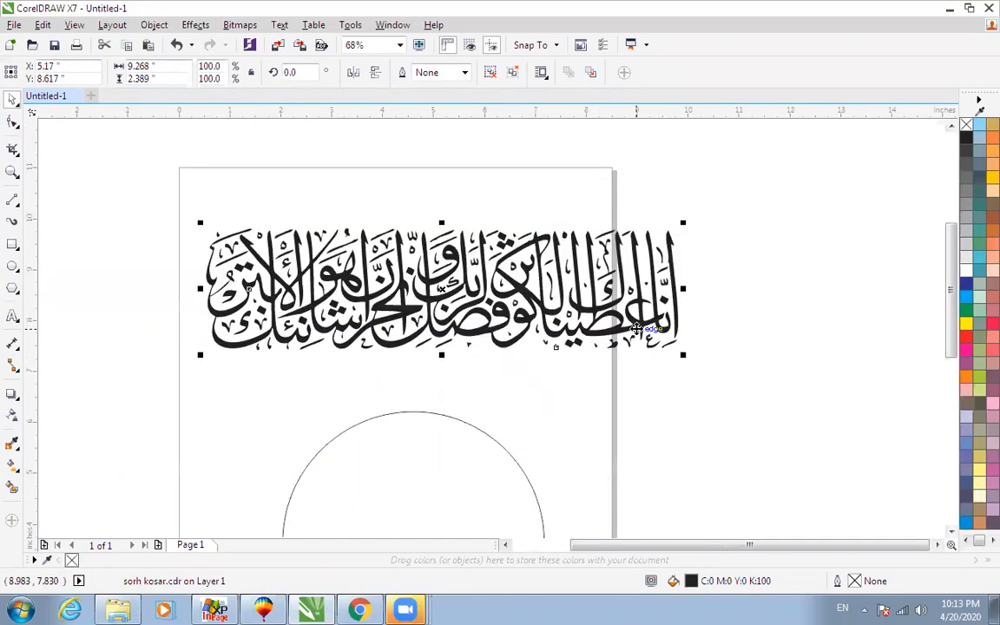
- Ungroup the imported calligraphy and combine its pieces into a single curve
click(489, 74)
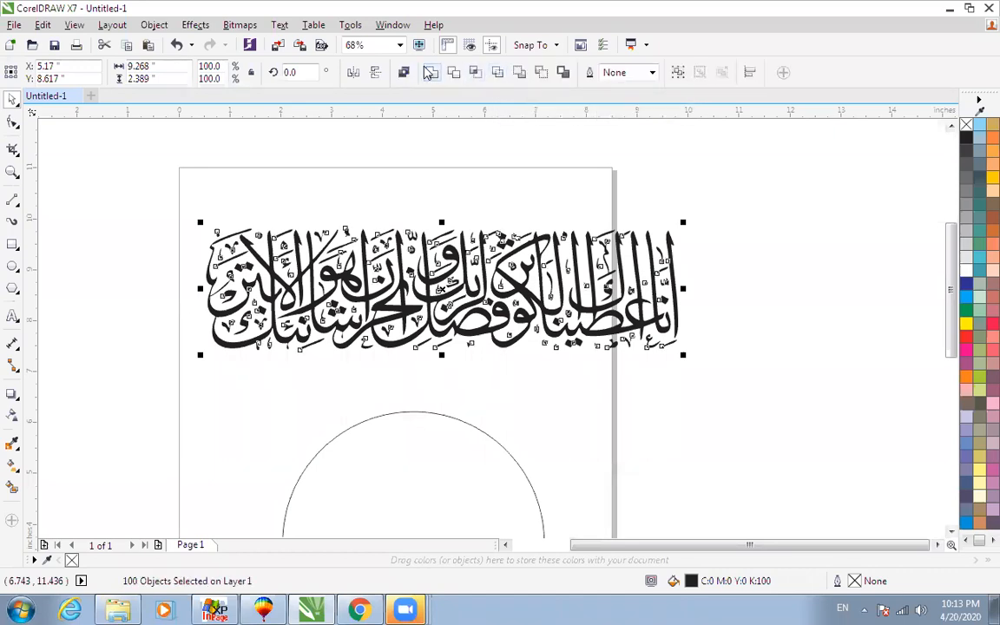
key(ctrl+l)
click(176, 196)
scroll(374, 194, up, 2)
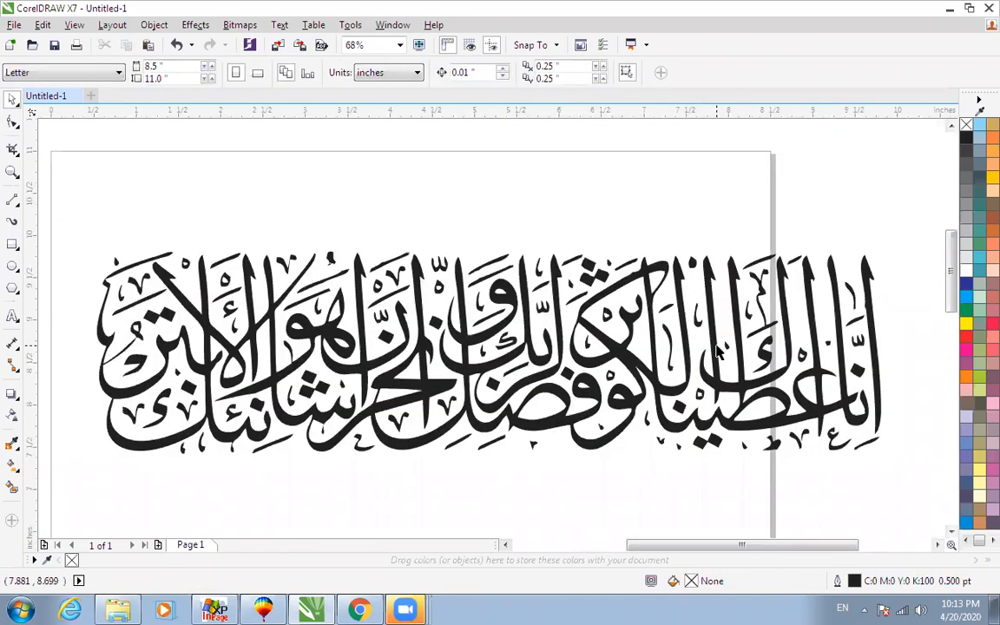
click(648, 327)
- Enlarge the arc below the calligraphy to about 7.79 in wide and 3.9 in high
scroll(655, 325, down, 2)
scroll(558, 361, down, 3)
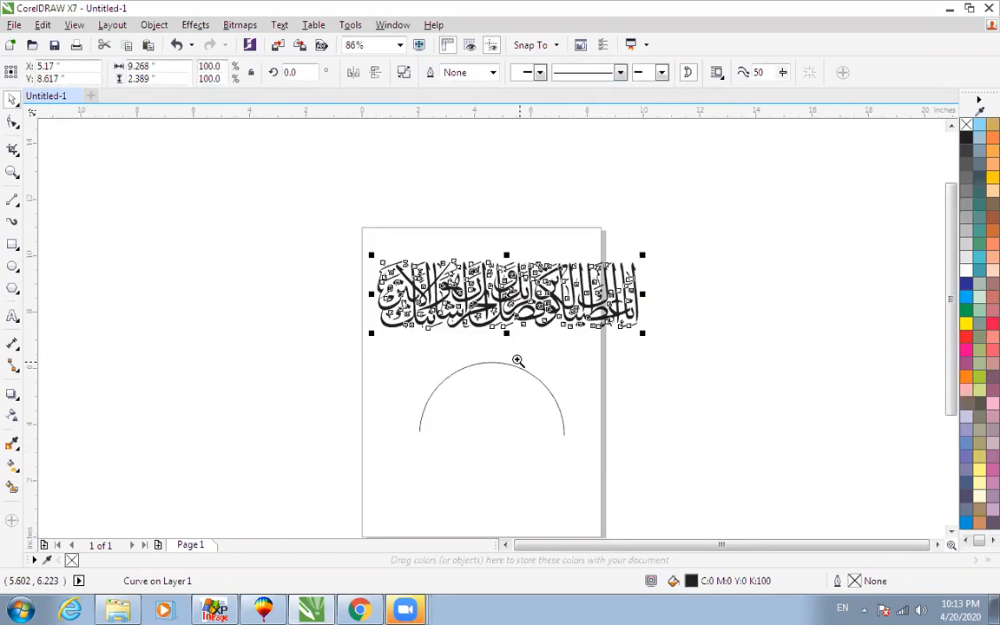
scroll(560, 391, up, 2)
click(513, 385)
drag(618, 512, 642, 503)
drag(522, 331, 522, 304)
drag(647, 470, 684, 489)
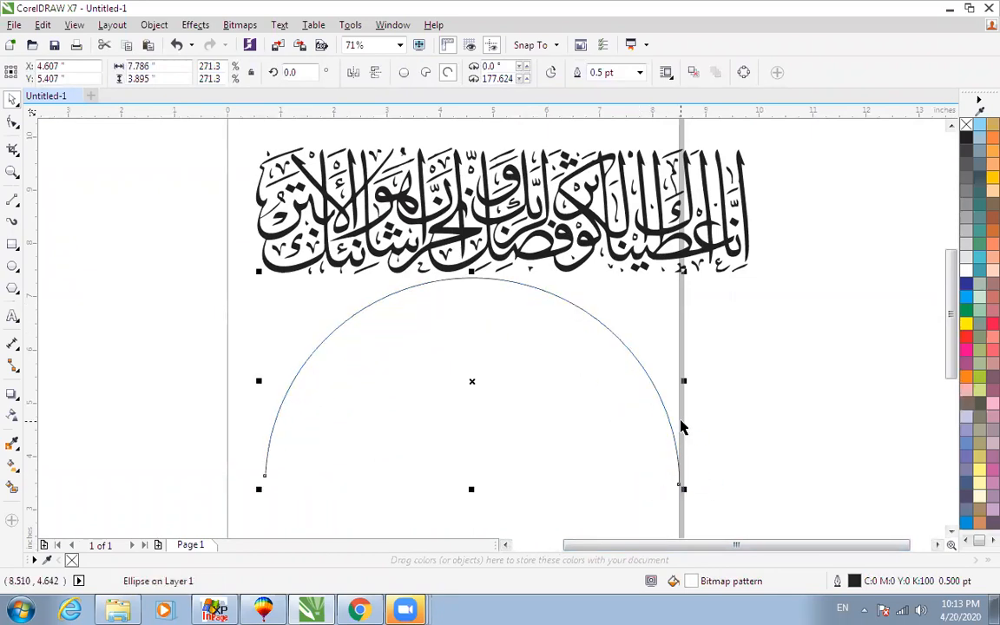
- Align the calligraphy and the arc on a common vertical centre line
scroll(683, 424, down, 2)
click(605, 347)
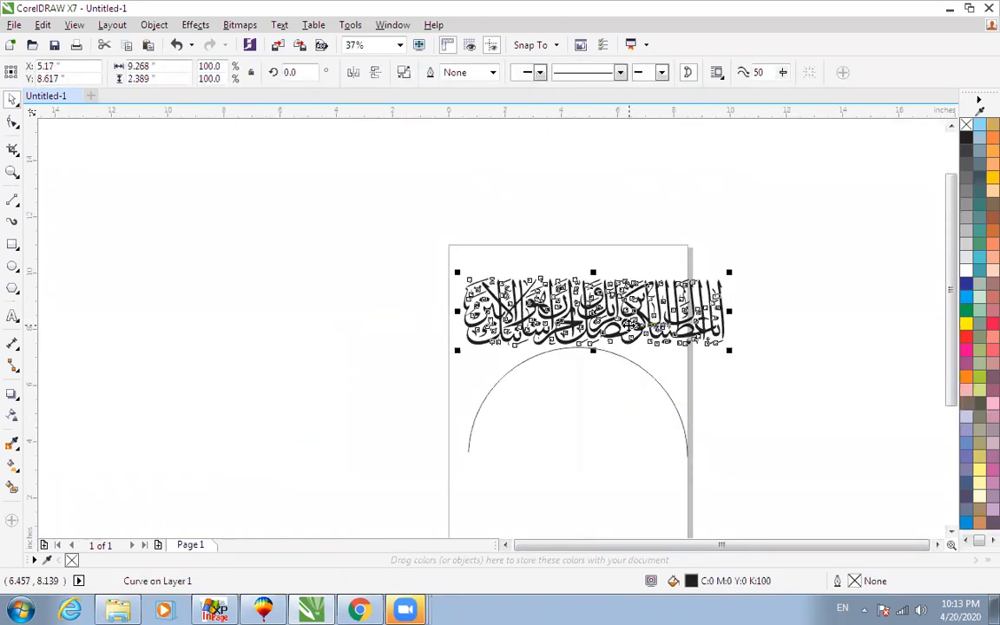
shift+click(604, 351)
key(c)
click(727, 285)
- Scale the calligraphy down proportionally to about 7.95 in wide, roughly matching the arc's width
click(627, 318)
drag(714, 347, 699, 341)
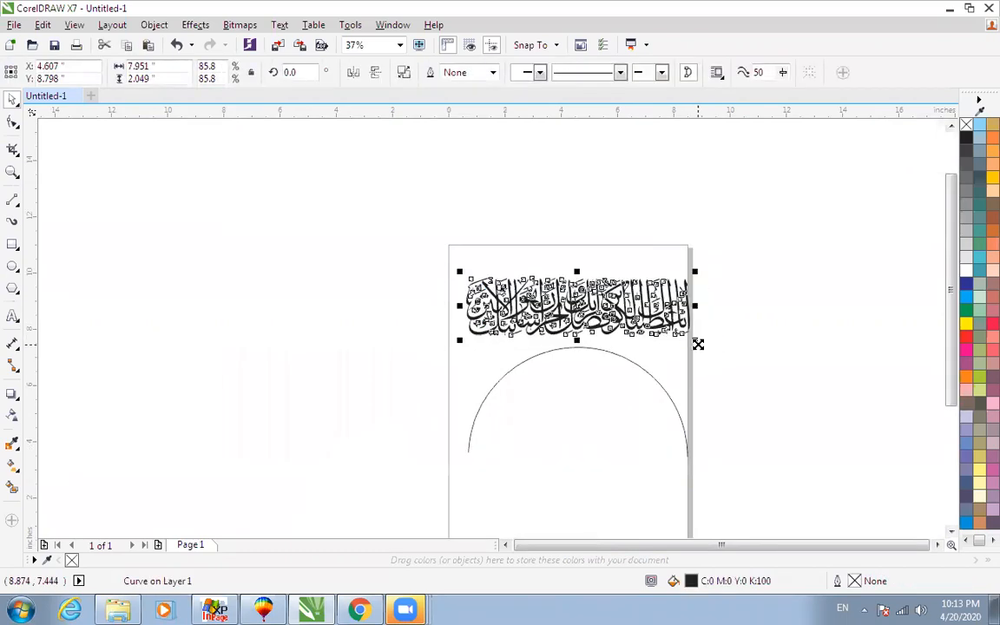
scroll(648, 380, up, 2)
click(145, 224)
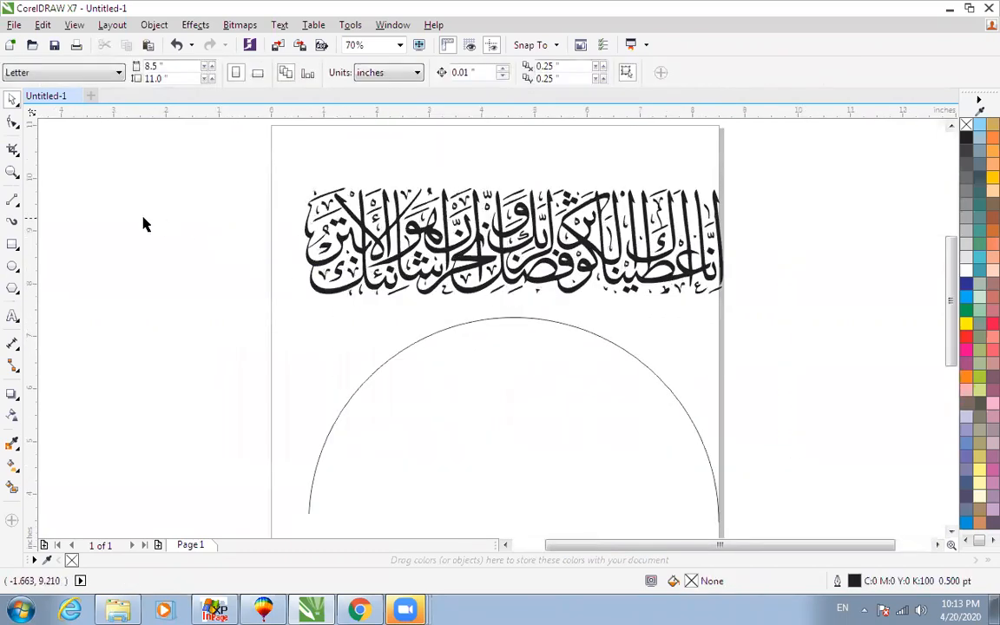
- Save the combined calligraphy curve as a custom artistic media brush named Sorah in the CustomMediaStrokes folder
key(i)
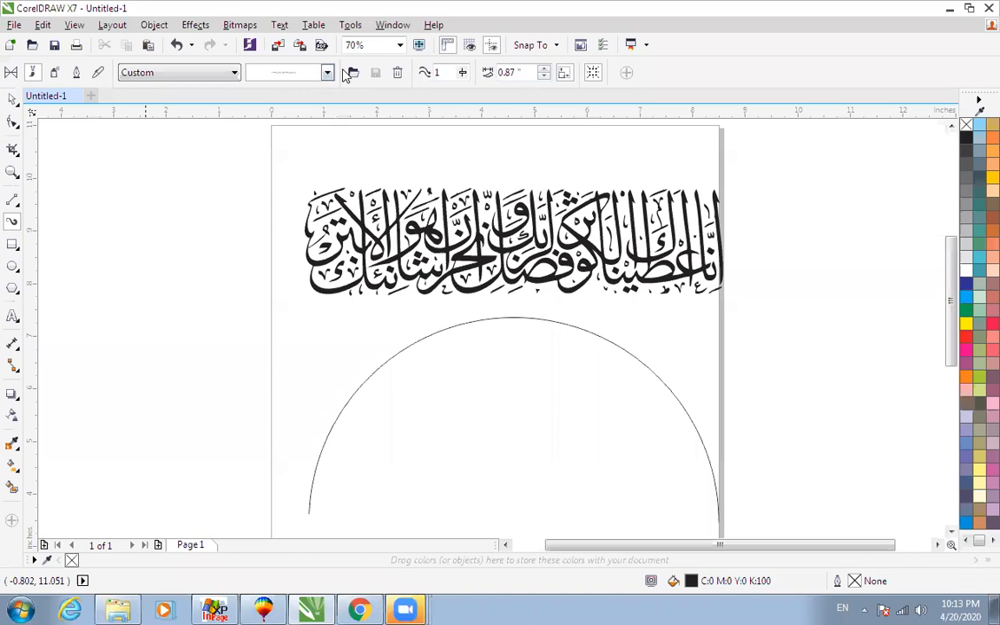
key(space)
click(395, 224)
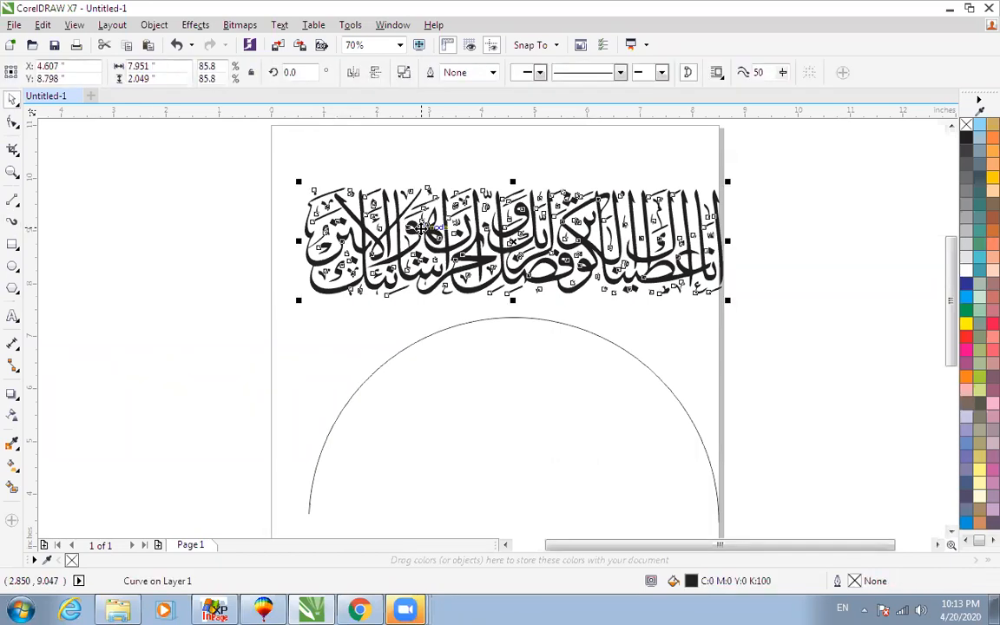
key(i)
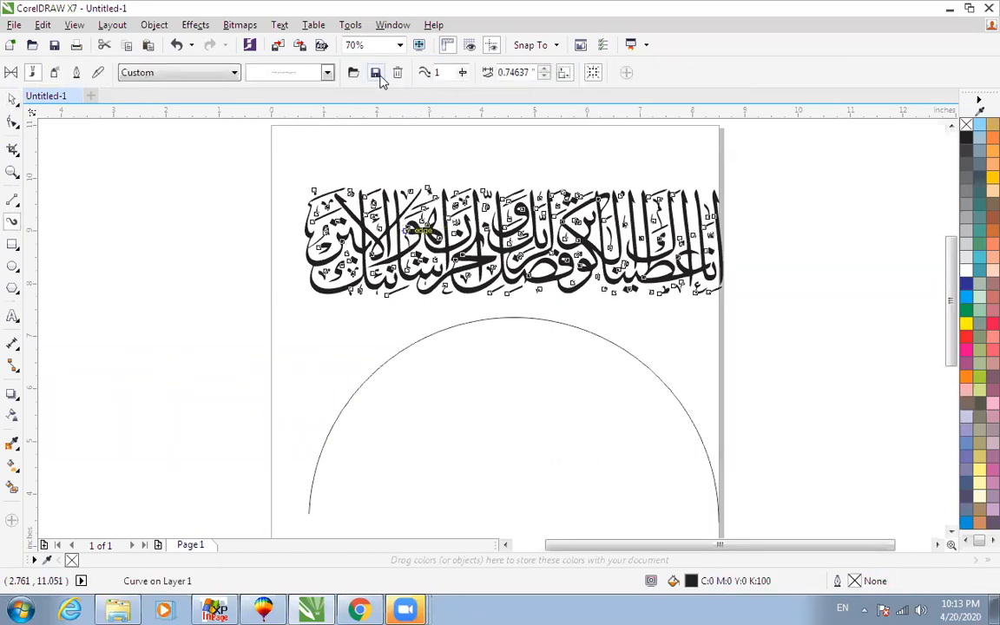
click(342, 73)
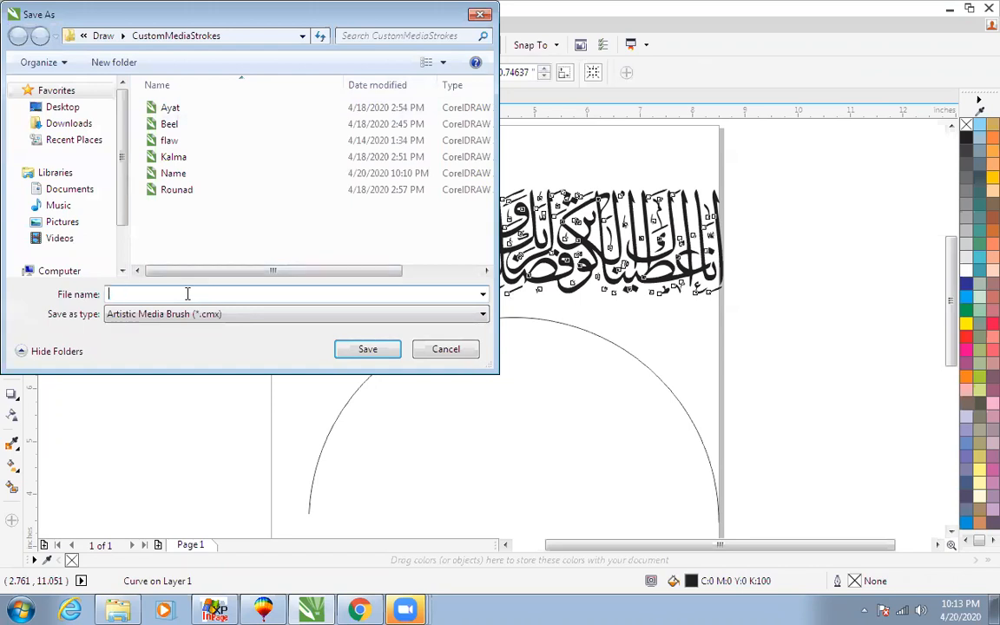
text(Sorah)
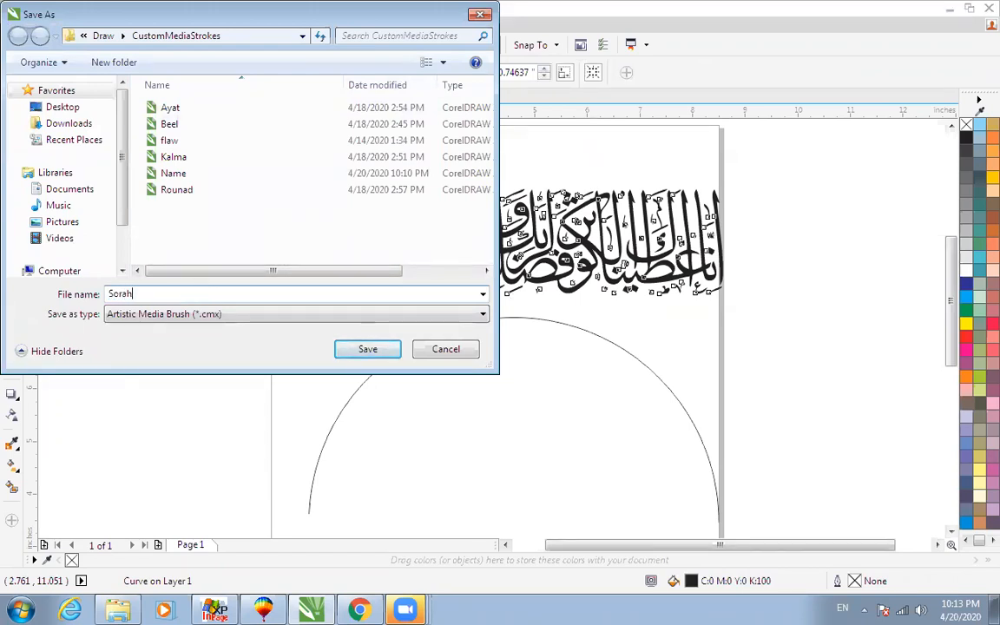
click(367, 349)
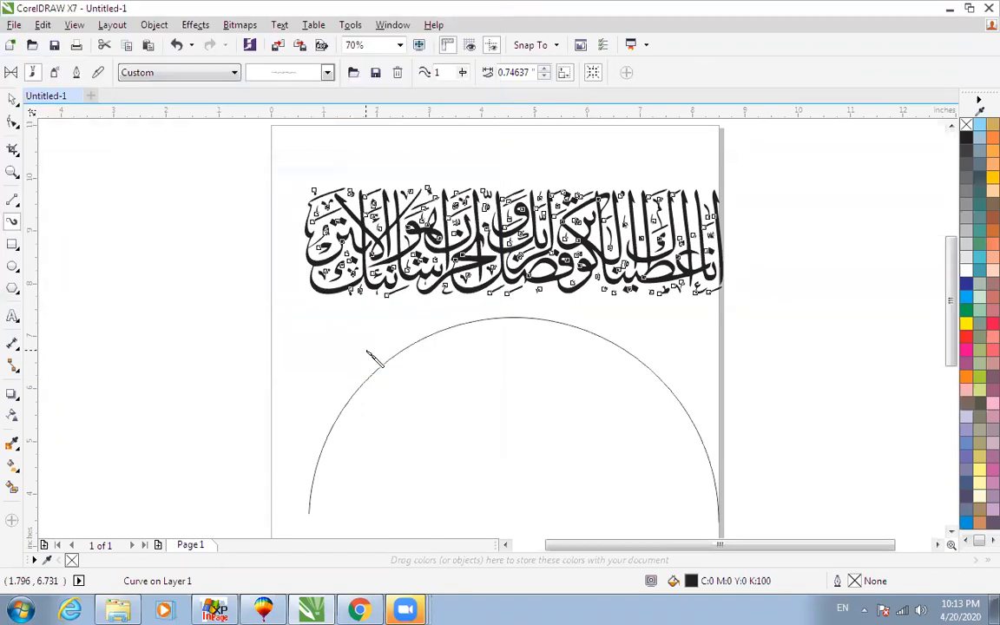
click(13, 102)
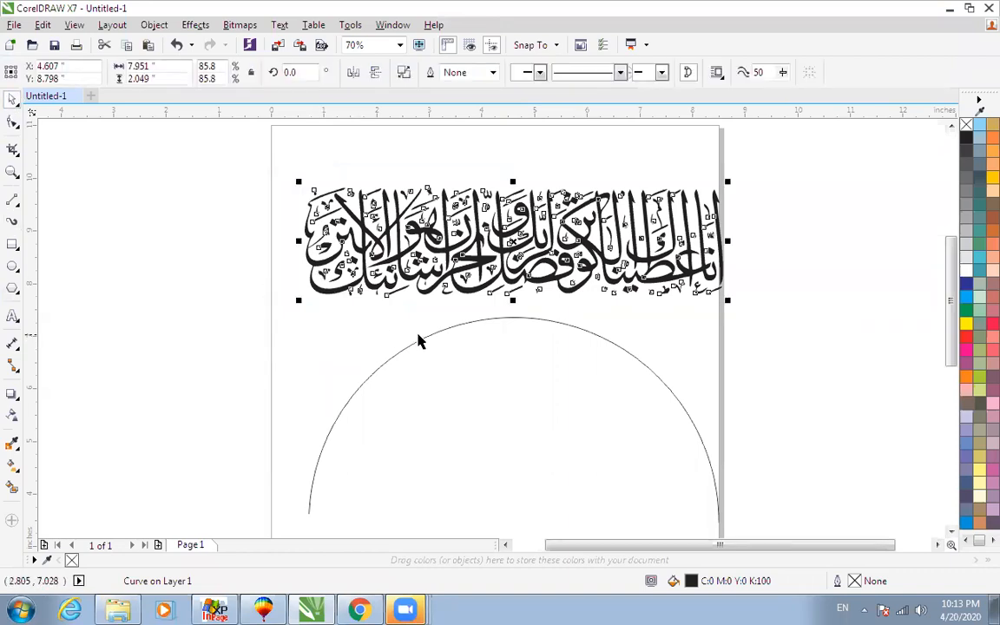
click(420, 345)
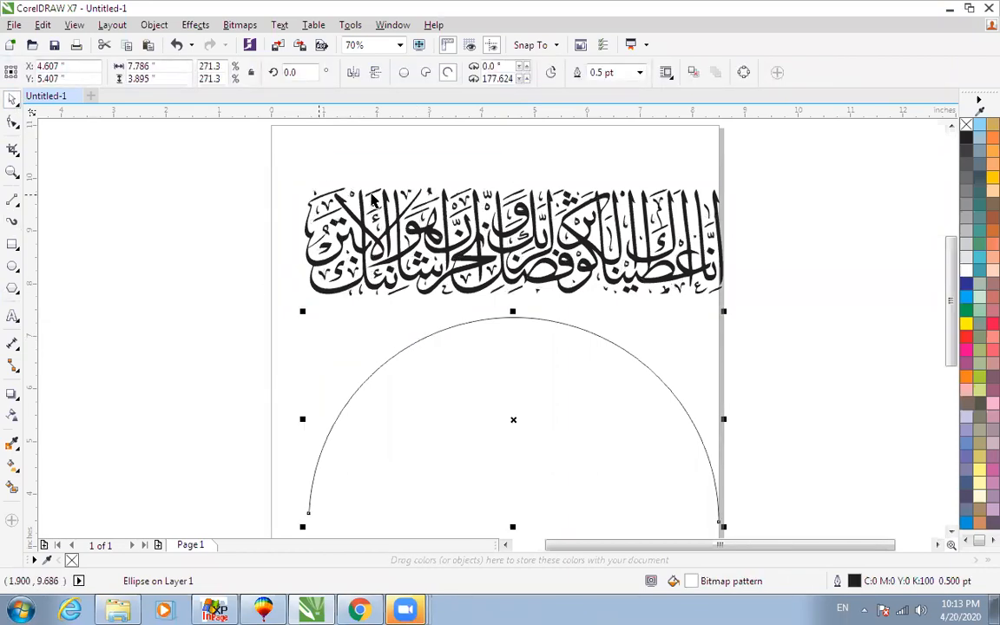
click(337, 184)
key(i)
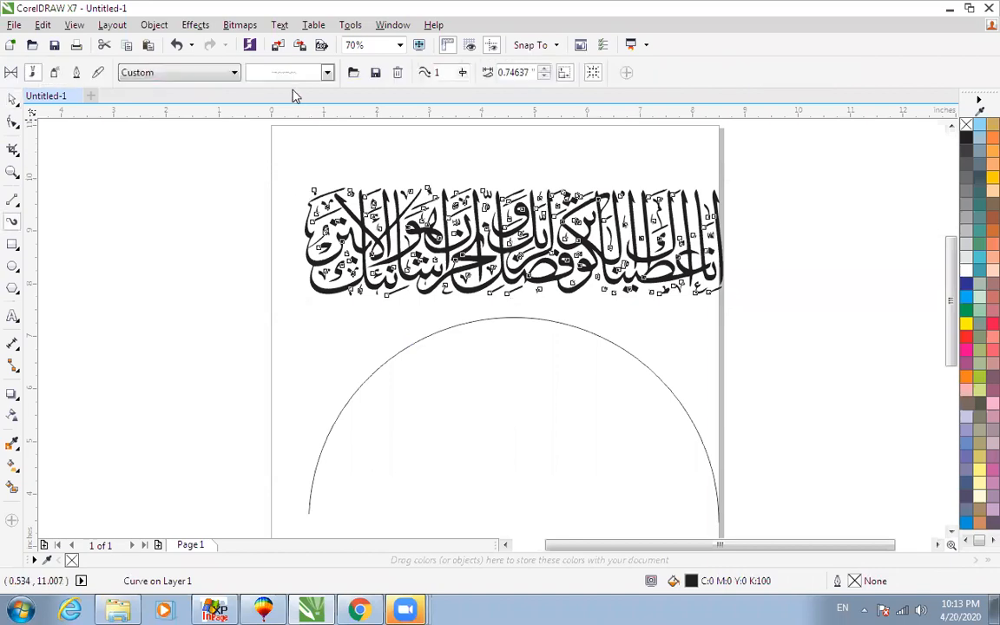
click(326, 73)
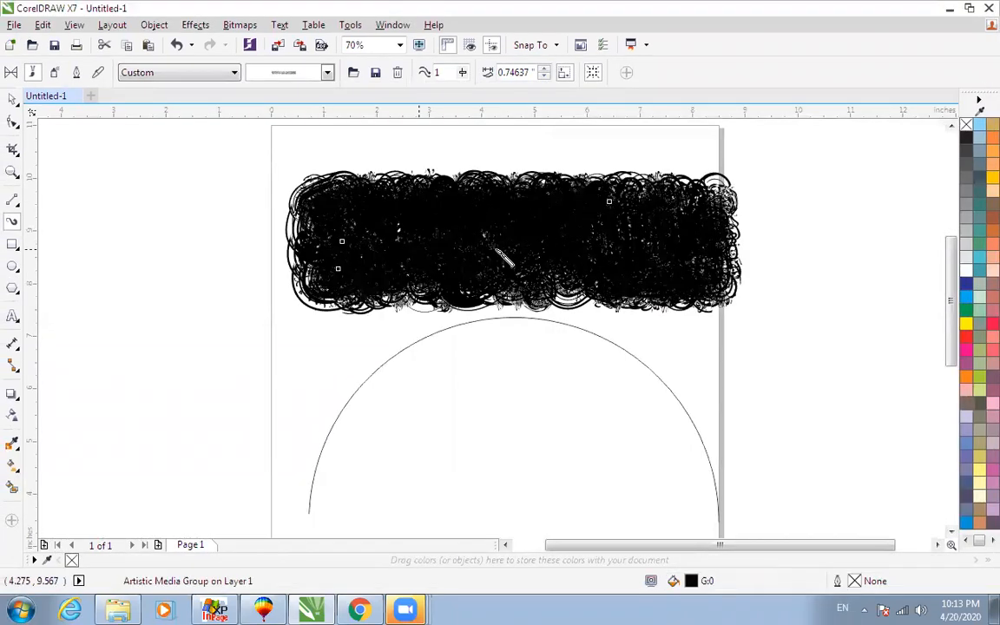
key(ctrl+z)
key(space)
click(513, 155)
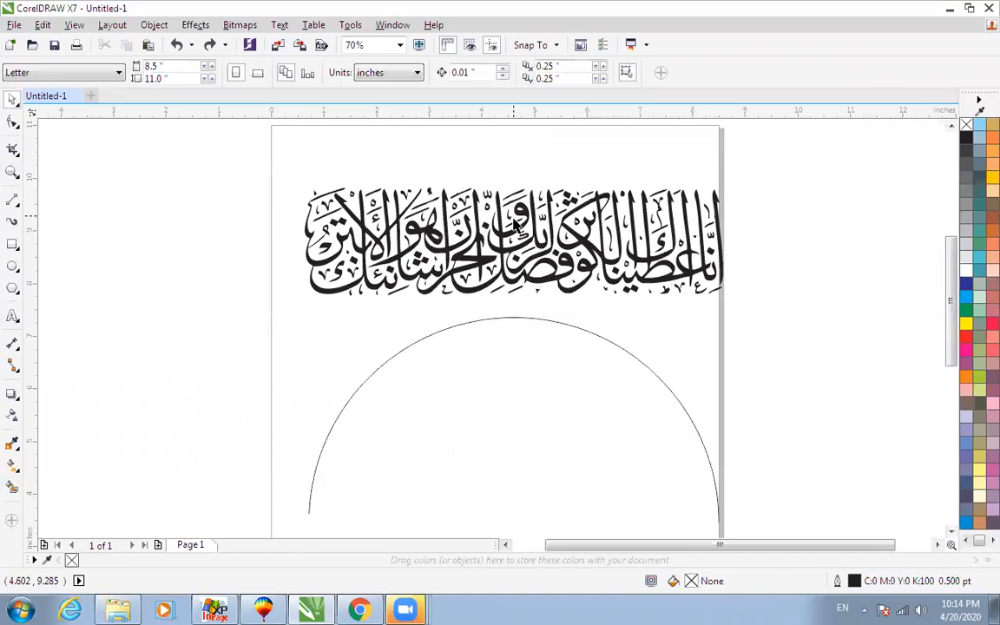
- Apply the first calligraphy brush in the custom stroke list to the arc and enter a stroke width of 1 in
click(513, 319)
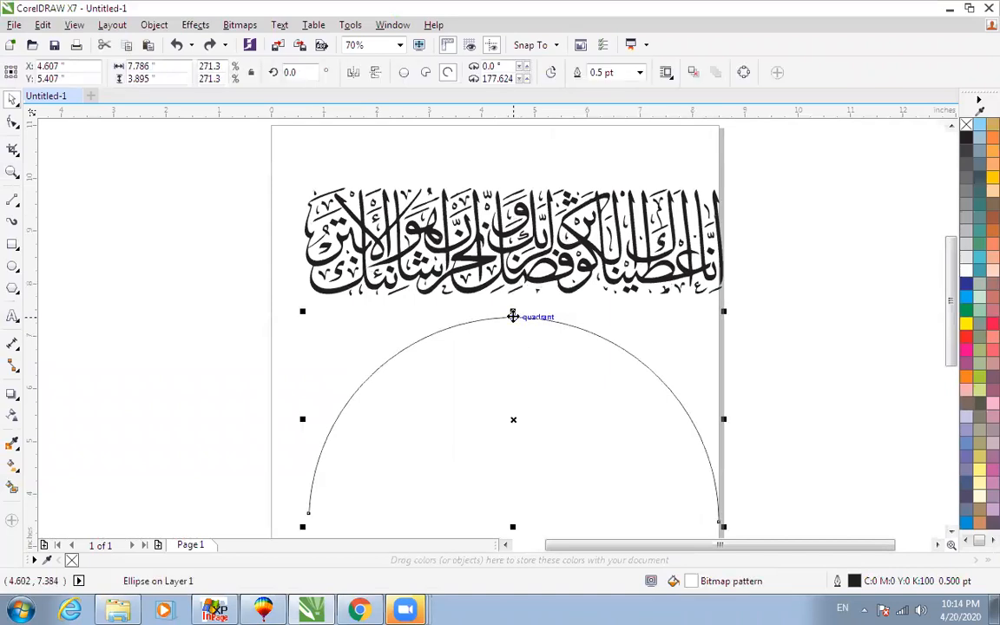
key(i)
click(327, 73)
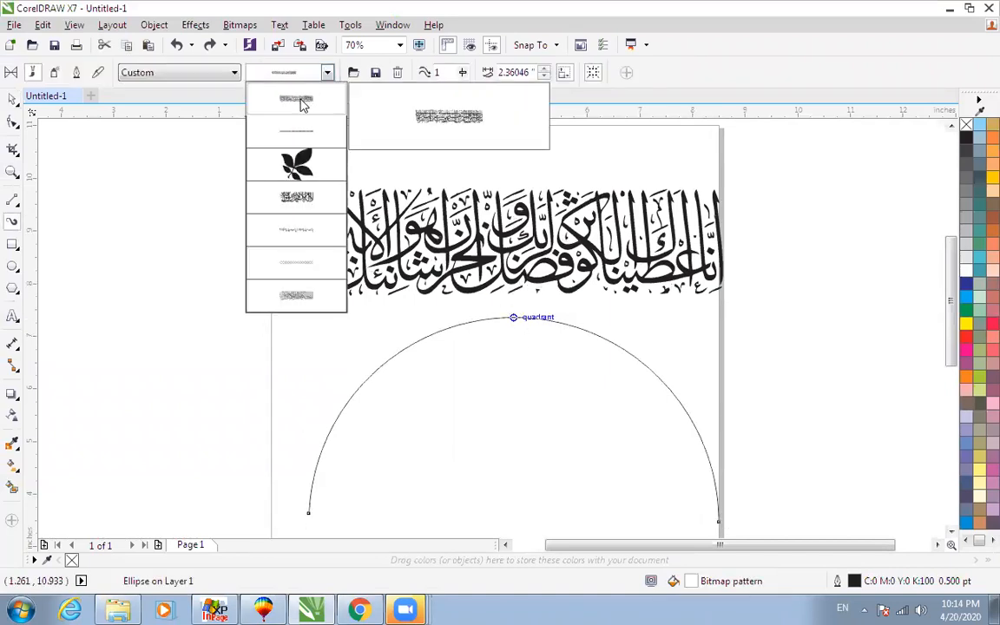
click(298, 100)
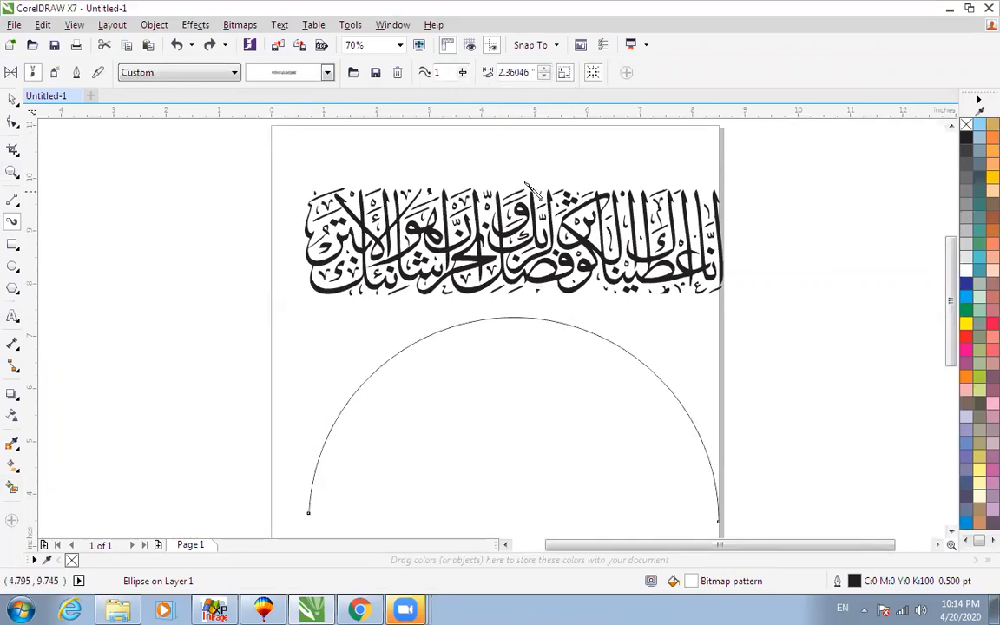
click(544, 73)
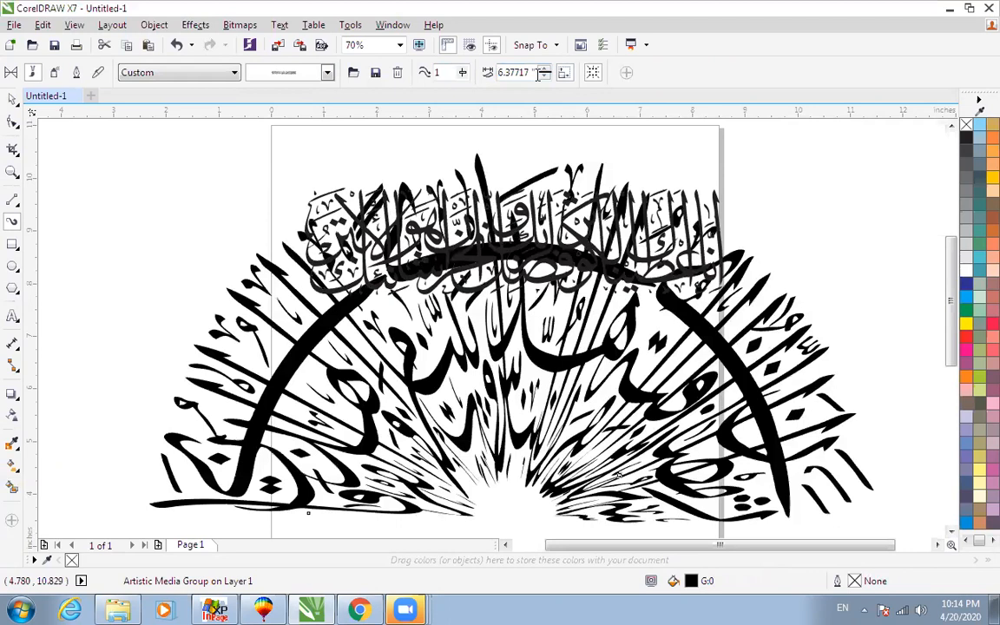
double_click(531, 72)
text(1)
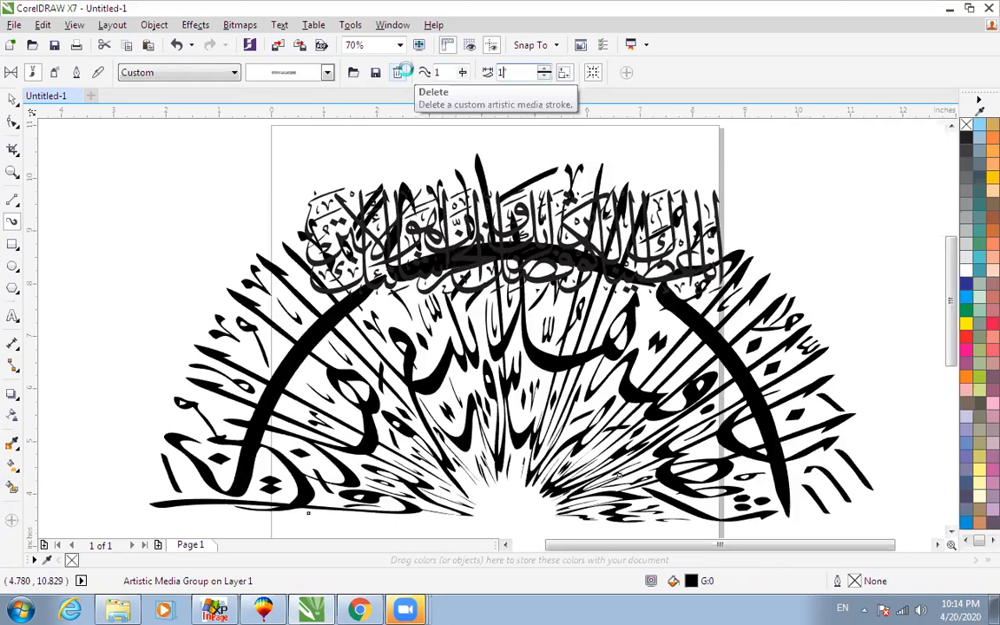
key(Return)
- Move the flat calligraphy up, clear of the arched calligraphy, to a vertical position of about 10.94 in
scroll(456, 254, down, 3)
key(space)
drag(580, 228, 581, 168)
key(F2)
drag(321, 223, 741, 471)
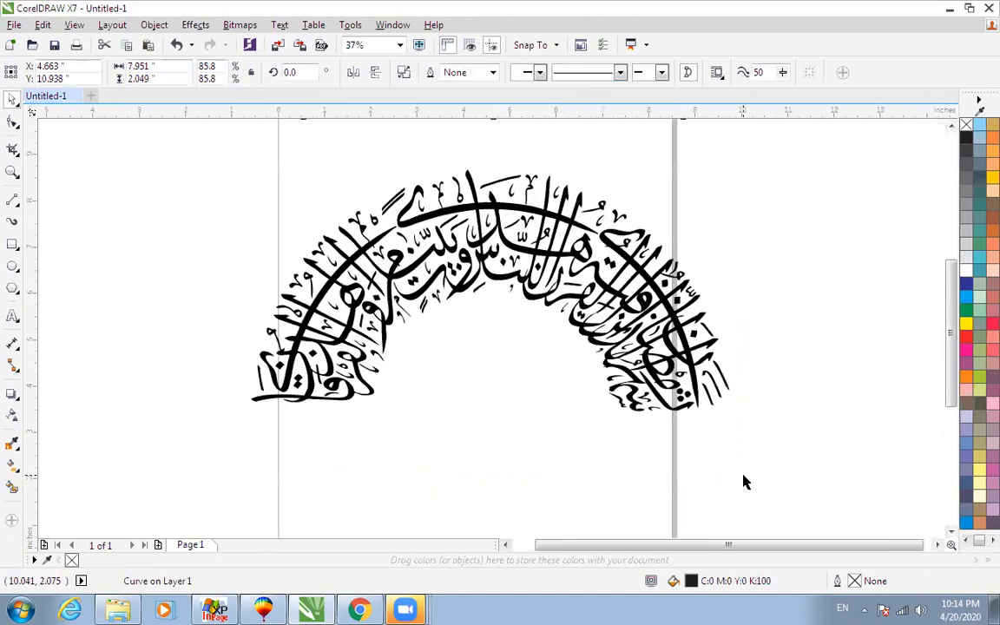
- Set the arched calligraphy's stroke width to 1 in
click(657, 365)
scroll(654, 363, down, 1)
key(F2)
drag(333, 215, 760, 449)
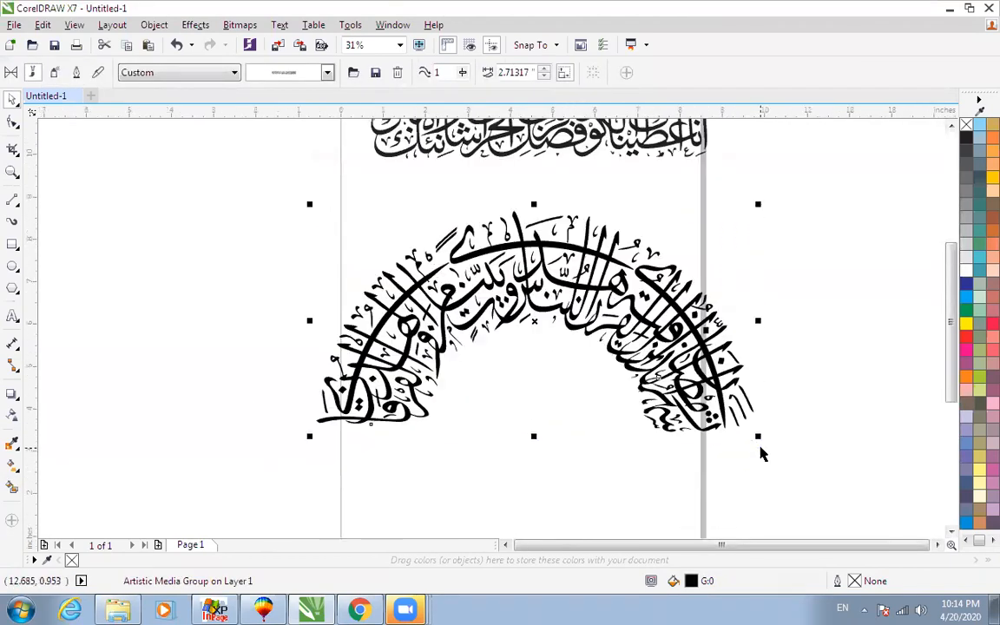
double_click(535, 72)
text(1)
key(Return)
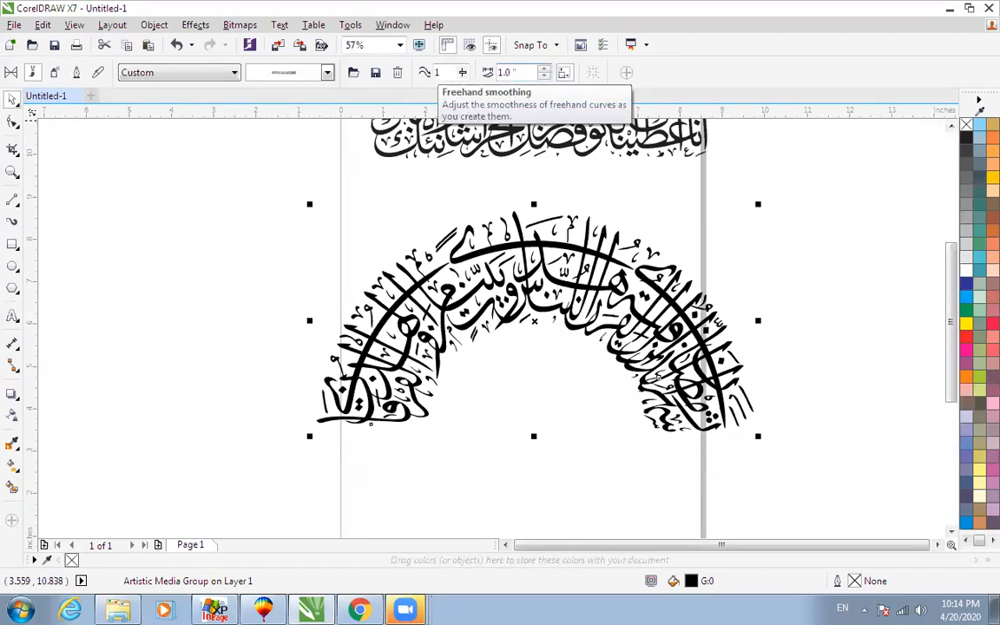
- Reduce the arched calligraphy's stroke width by entering 0.5 in
click(479, 290)
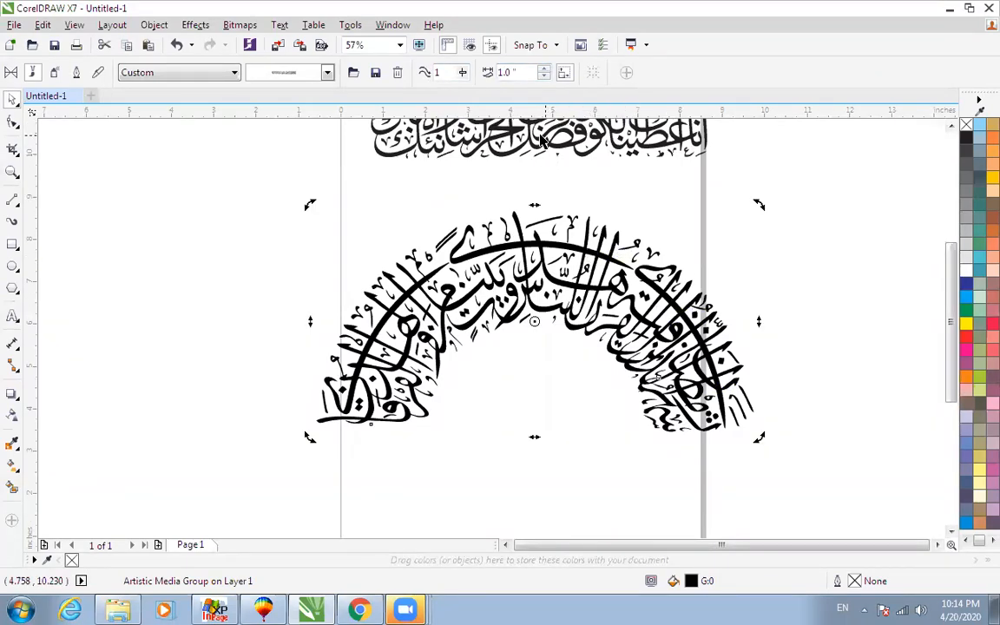
click(525, 71)
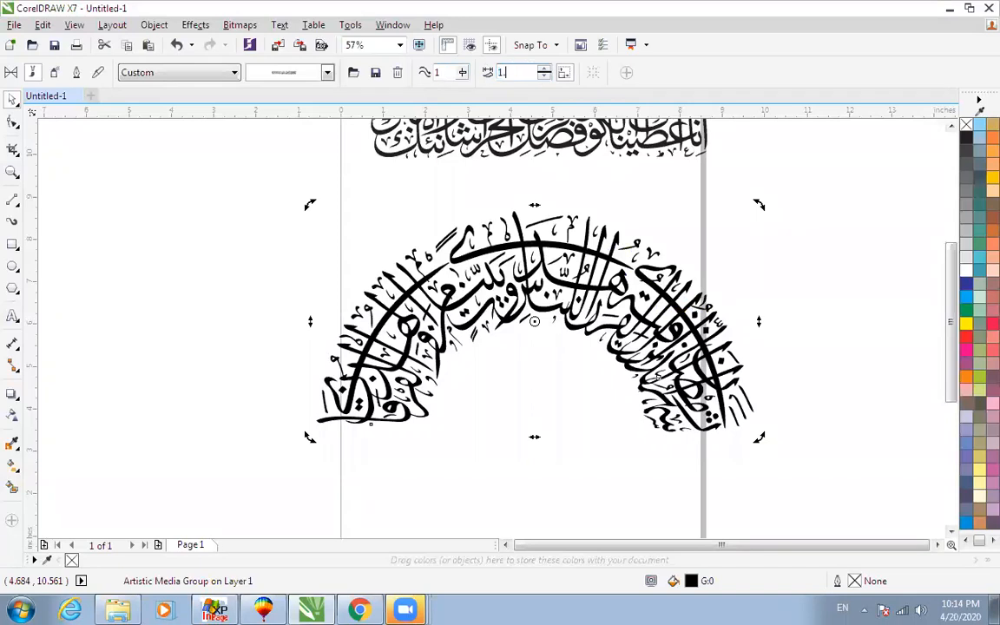
text(1.9)
key(Return)
drag(532, 72, 420, 72)
text(0.5)
key(Return)
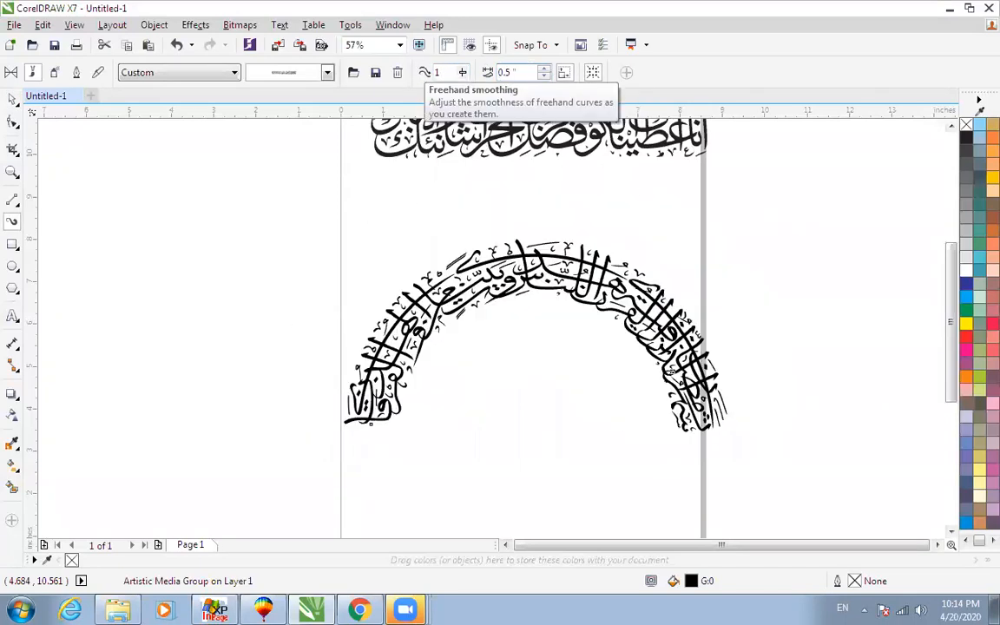
- Delete the flat calligraphy above the arched calligraphy
key(space)
click(761, 314)
click(591, 280)
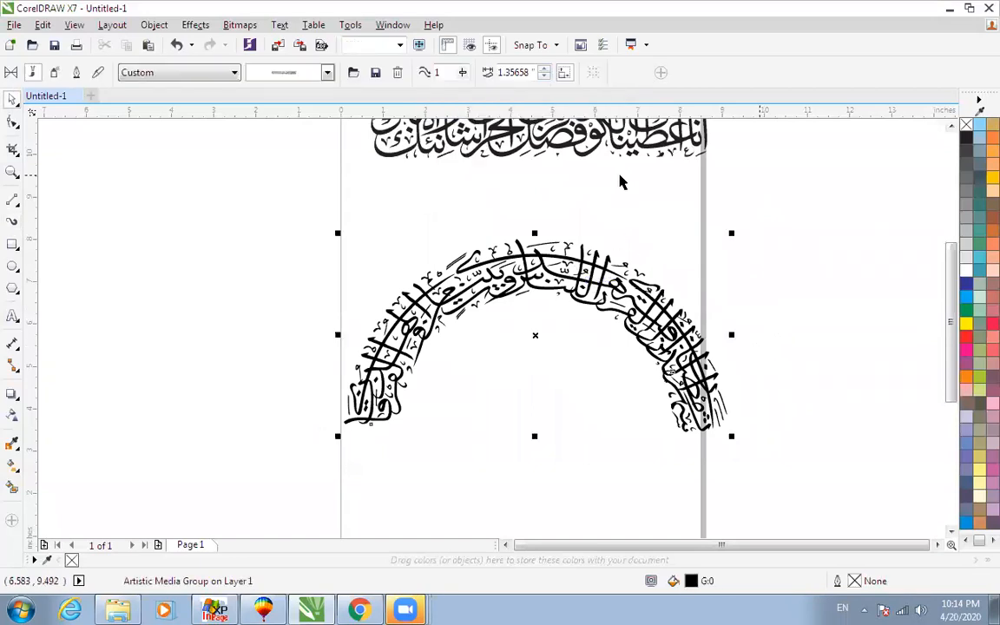
click(624, 149)
drag(624, 150, 621, 202)
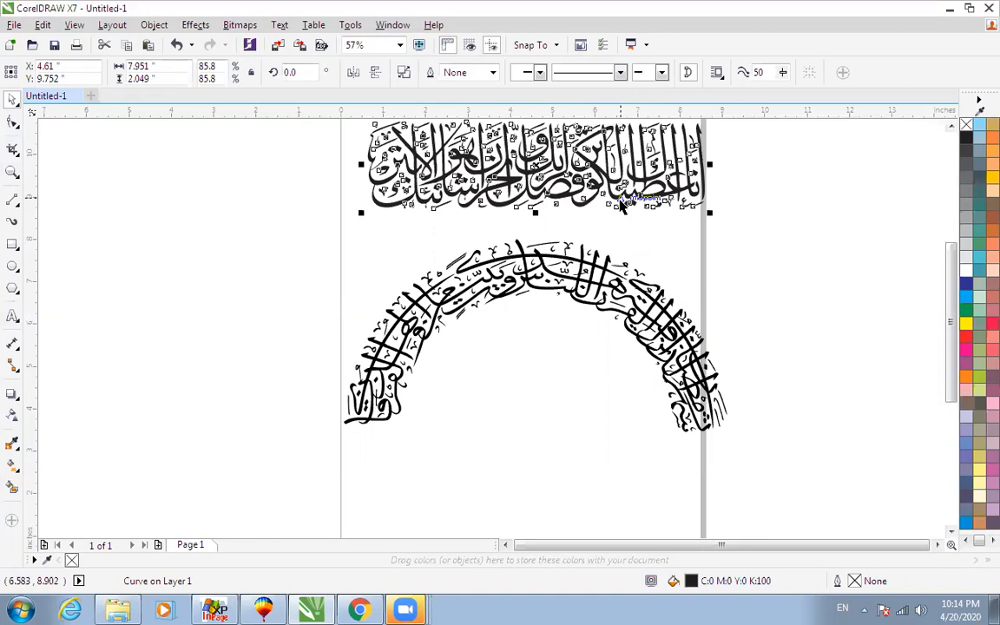
key(Delete)
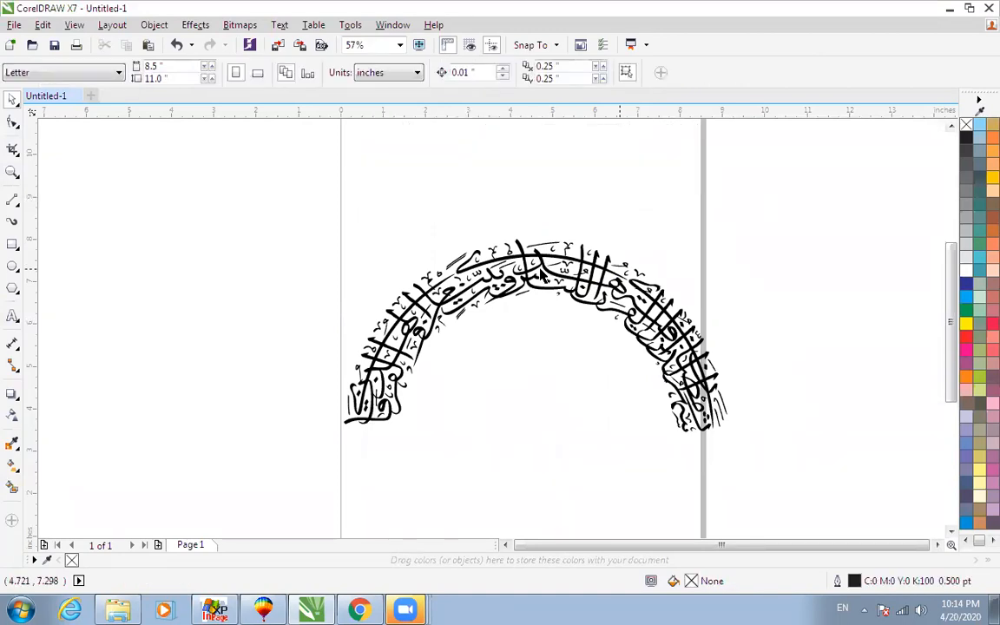
- Move the arched calligraphy up into the upper half of the page
click(547, 267)
drag(547, 268, 536, 195)
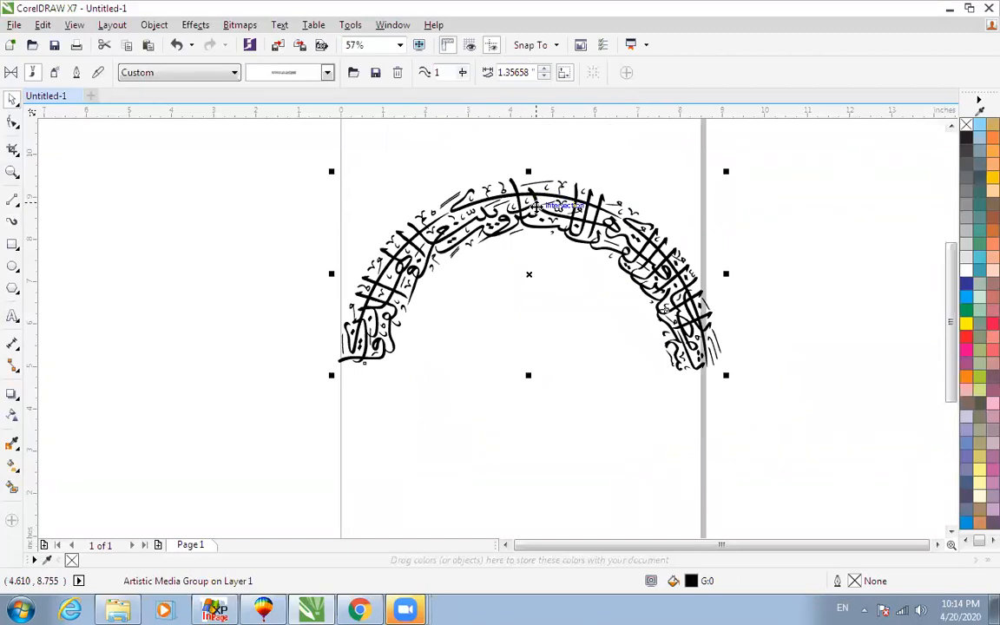
click(572, 254)
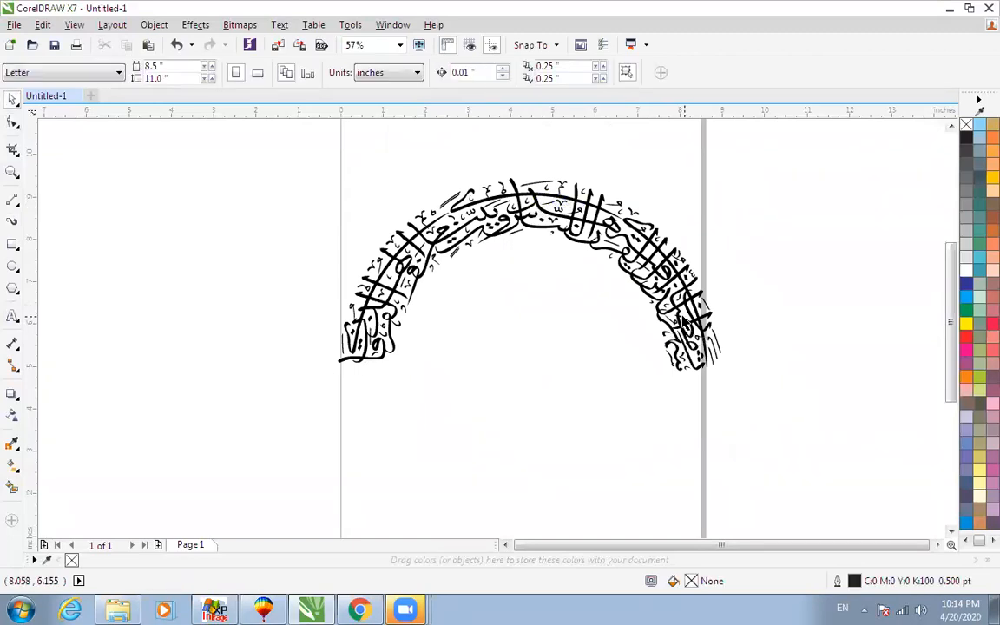
- Delete the arched calligraphy so the page is empty
click(685, 322)
click(720, 364)
click(638, 263)
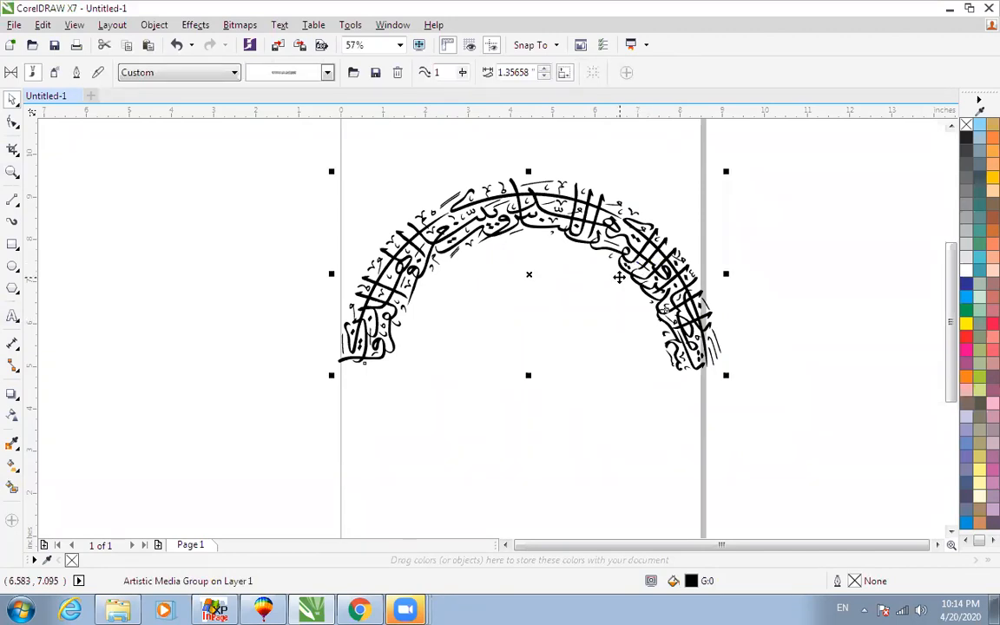
double_click(619, 276)
click(606, 275)
scroll(588, 274, down, 2)
click(553, 249)
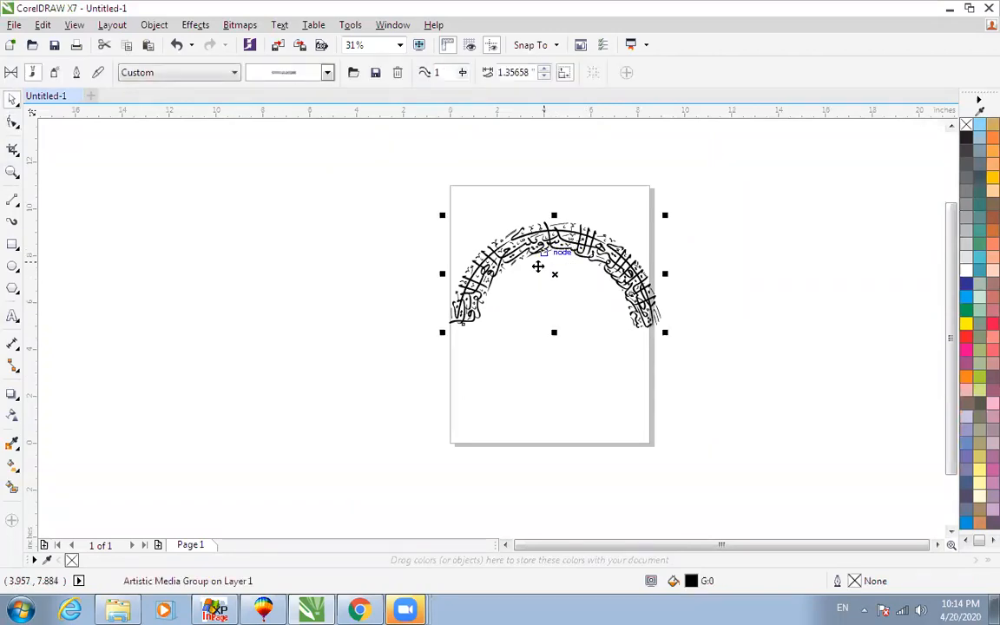
key(Delete)
click(12, 221)
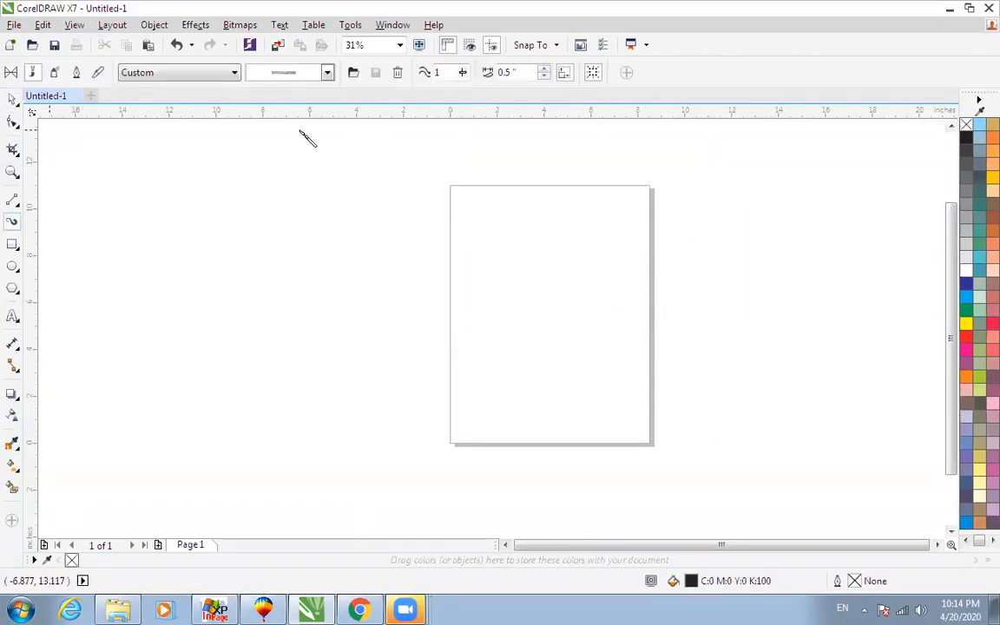
click(325, 73)
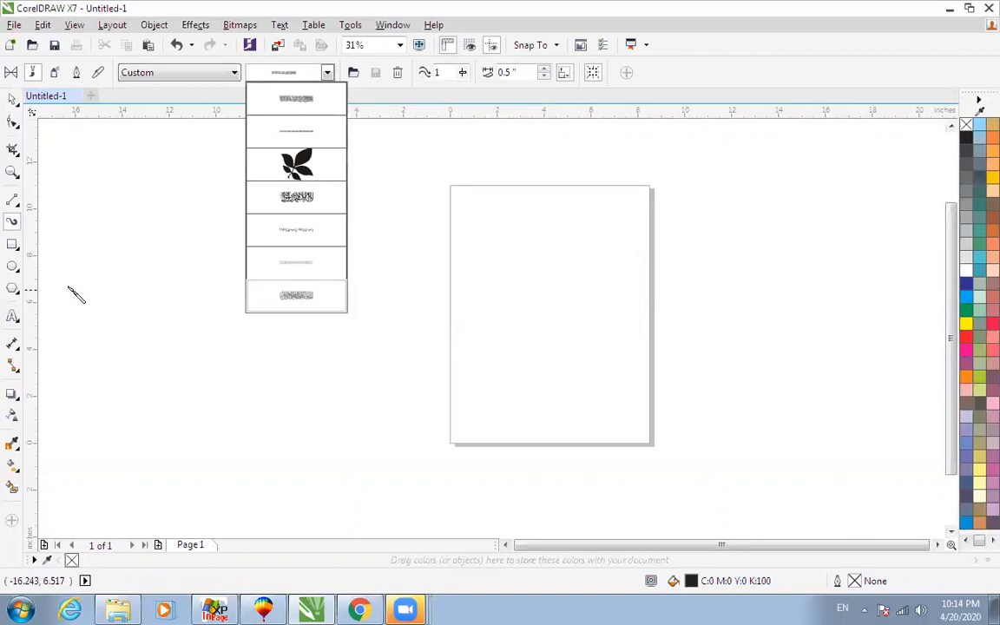
click(16, 260)
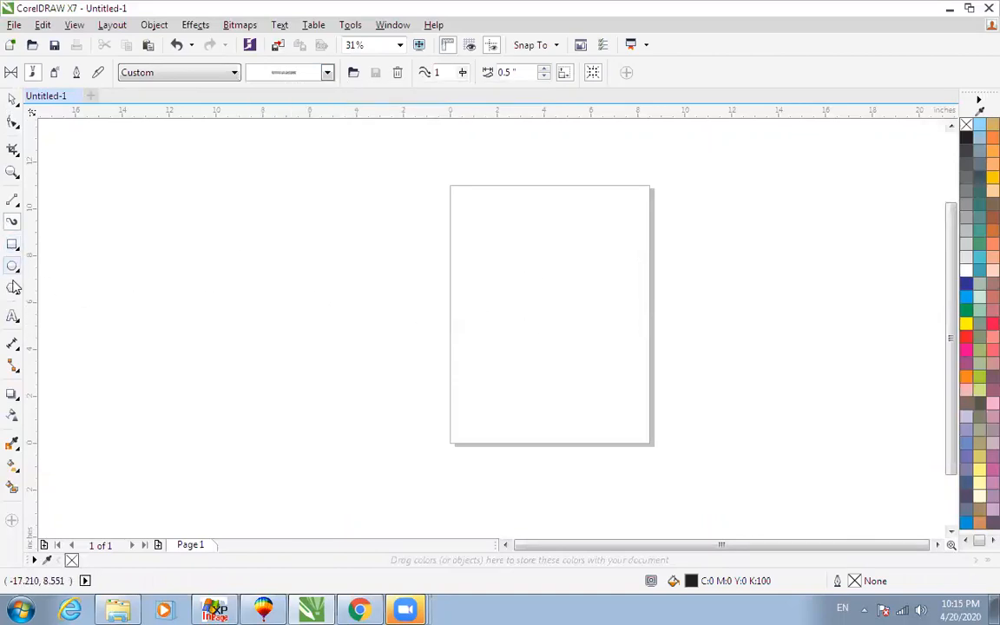
- Draw an ellipse on the page and turn it into an open upper half-circle arc about 6.25 in wide
click(12, 266)
drag(474, 236, 599, 385)
click(447, 72)
key(F10)
drag(553, 390, 457, 320)
key(space)
key(F2)
drag(396, 180, 718, 405)
click(340, 187)
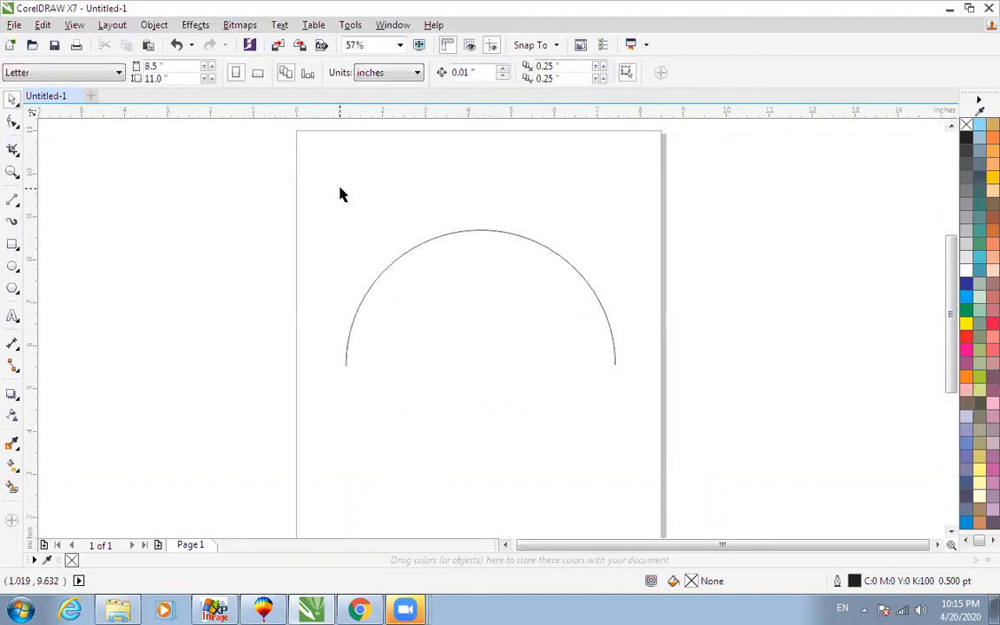
- Apply the saved Sorah calligraphy brush to the arc and set its stroke width to 0.9 in
key(i)
click(328, 72)
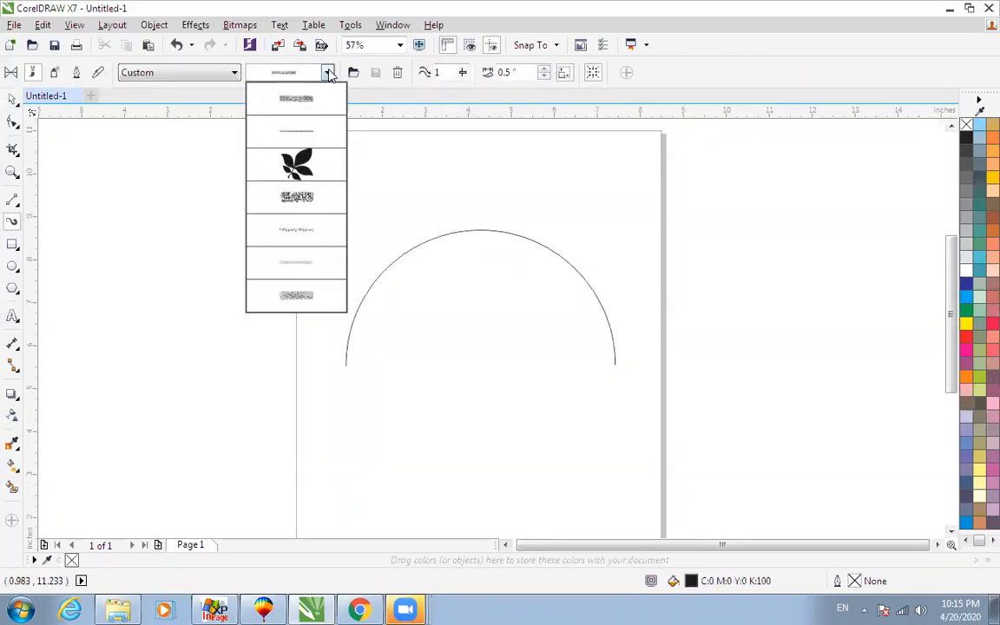
click(293, 296)
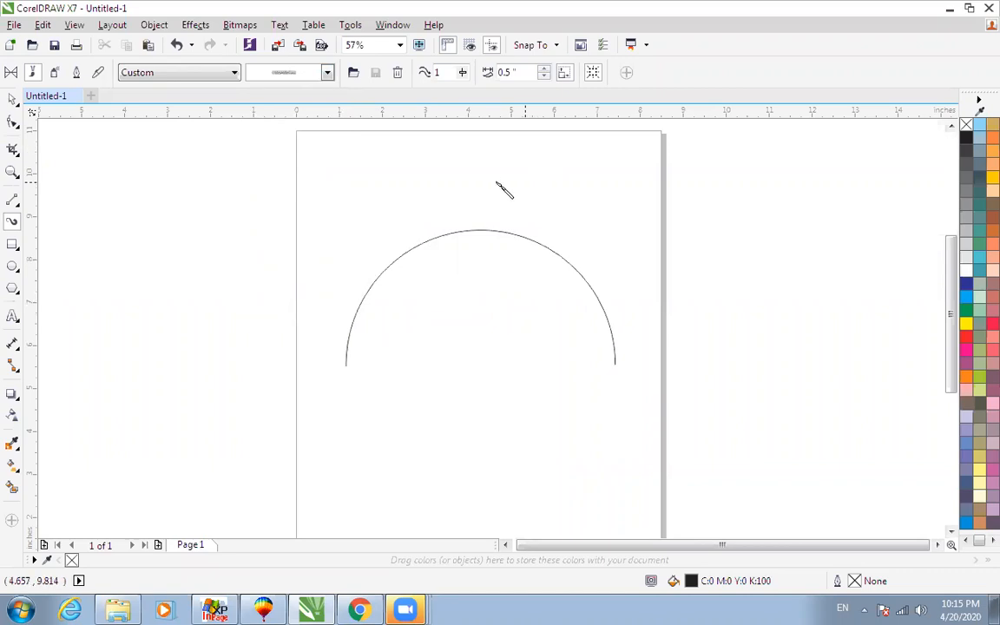
click(470, 233)
click(511, 72)
key(Return)
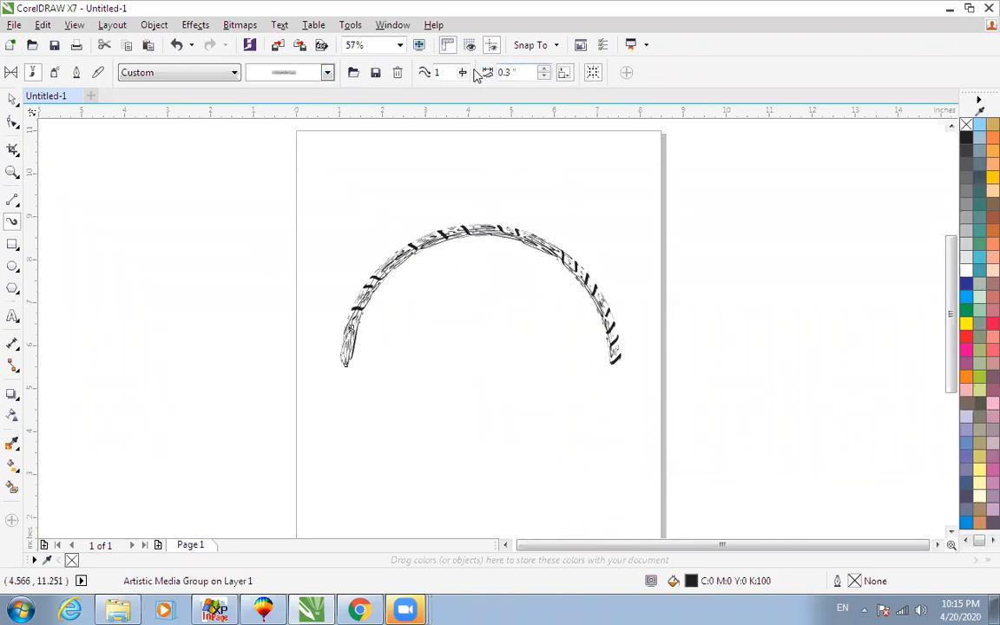
scroll(482, 293, up, 1)
key(space)
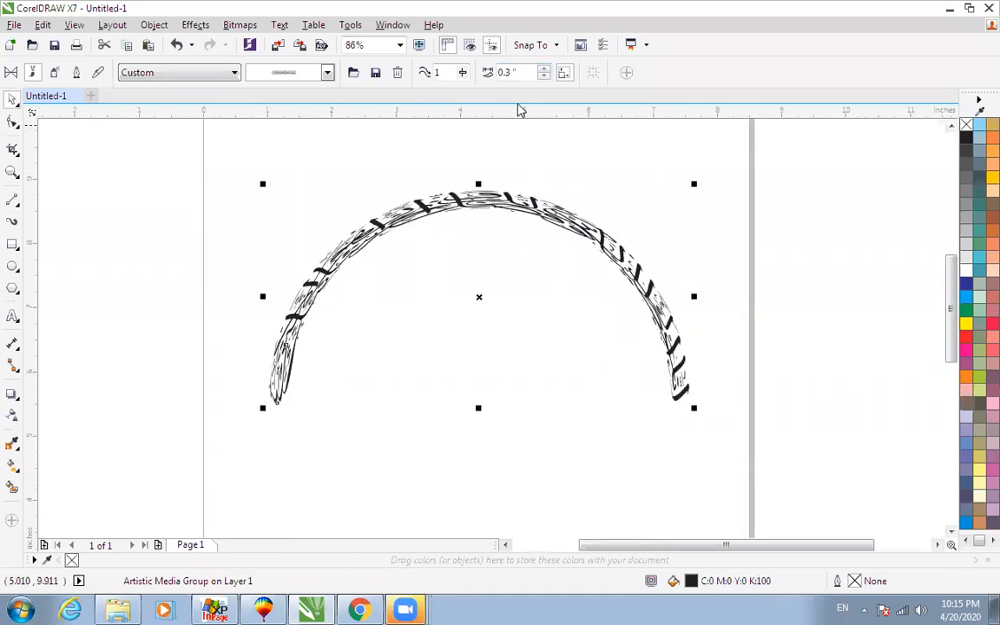
text(.9)
key(Return)
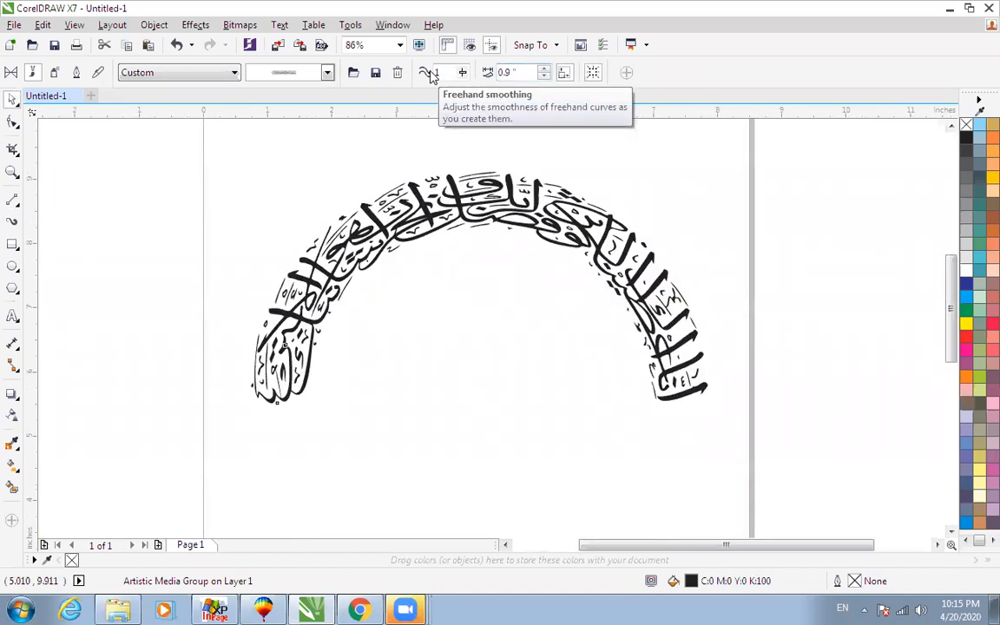
- Increase the stroke width of the arched calligraphy to 1.51 in
key(space)
key(F3)
key(F2)
drag(232, 166, 747, 440)
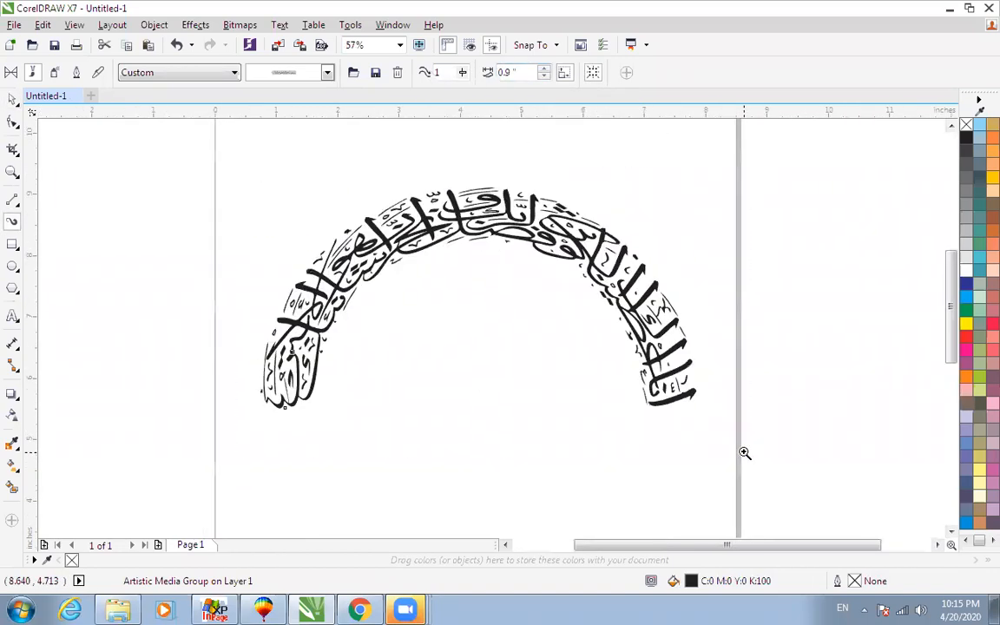
click(543, 69)
click(543, 69)
click(543, 69)
click(544, 70)
click(544, 69)
click(544, 70)
click(544, 70)
click(544, 70)
click(544, 70)
click(543, 69)
click(544, 70)
click(544, 70)
click(544, 69)
click(544, 69)
click(544, 69)
click(543, 70)
click(543, 69)
click(543, 69)
click(544, 69)
click(543, 69)
click(544, 70)
click(543, 69)
click(544, 70)
click(543, 69)
click(544, 69)
click(544, 70)
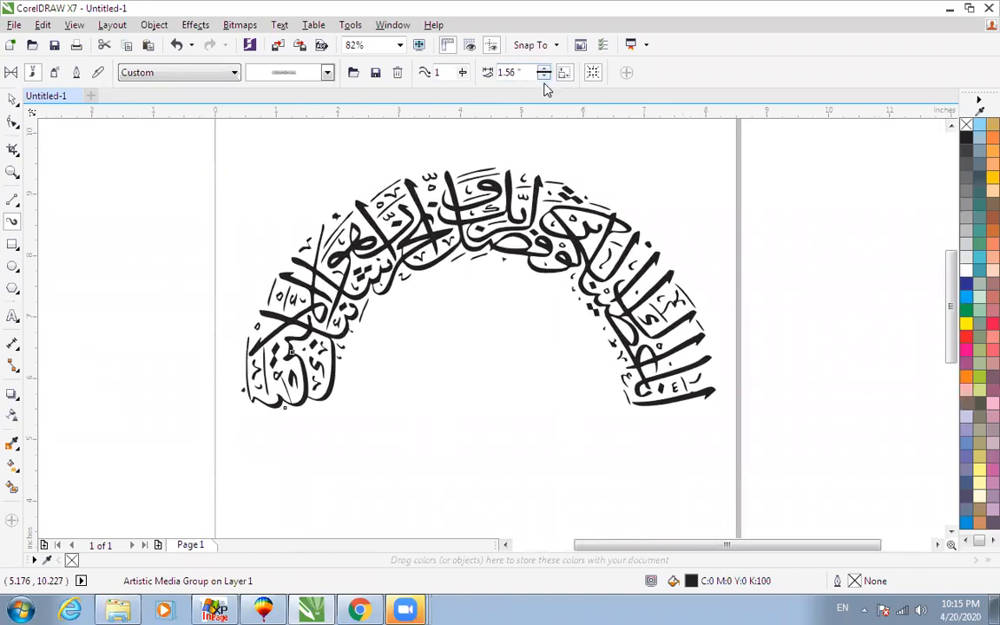
click(543, 76)
click(544, 76)
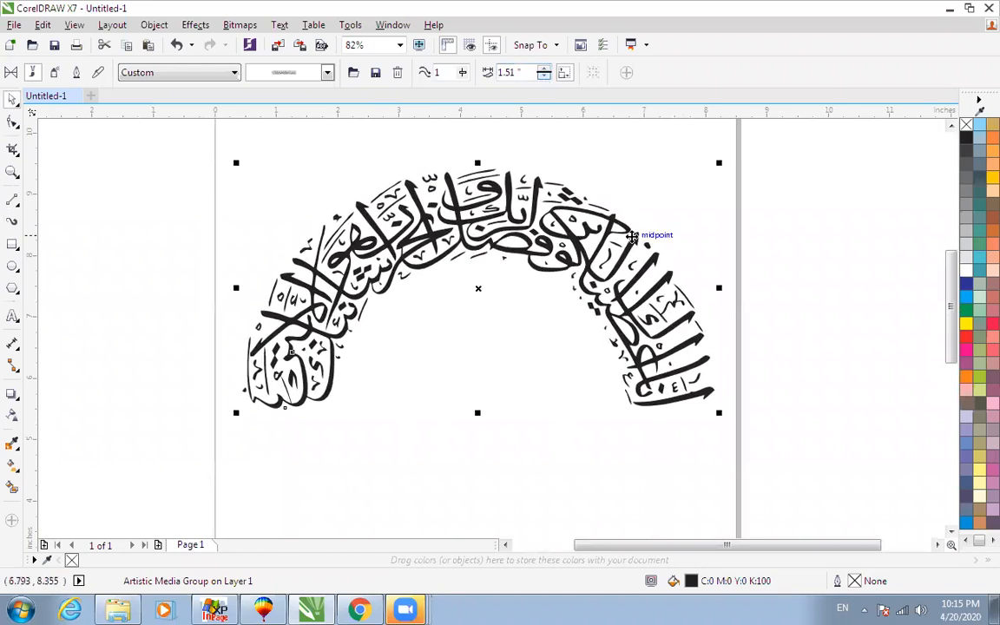
- Fill the arched calligraphy with green (C:100 M:0 Y:100 K:0)
click(967, 310)
scroll(875, 312, down, 3)
key(z)
drag(478, 198, 849, 418)
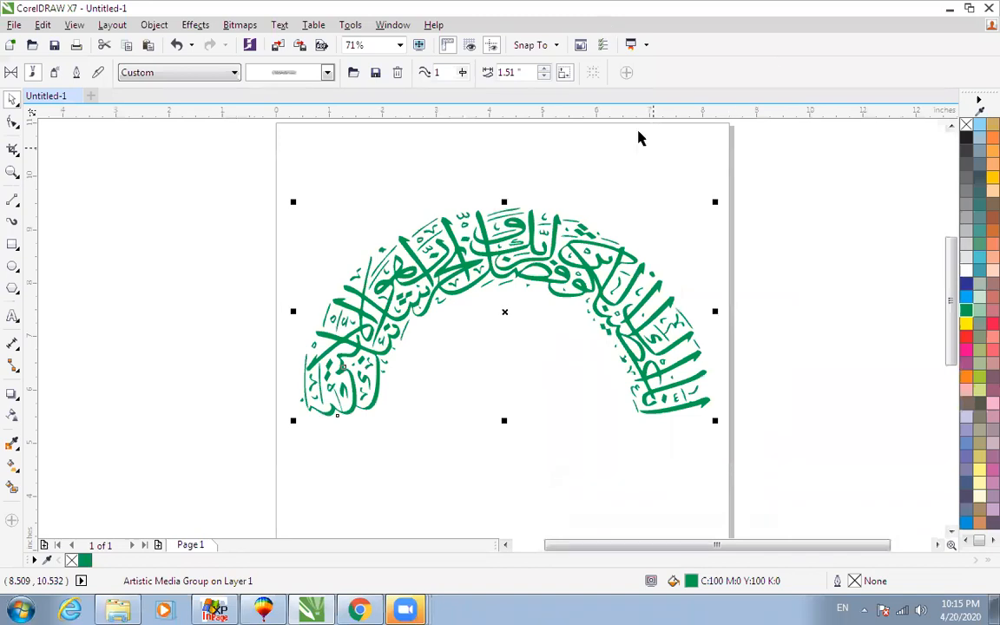
- Delete the green calligraphy and draw a circle about 4.26 in in diameter on the page
click(590, 281)
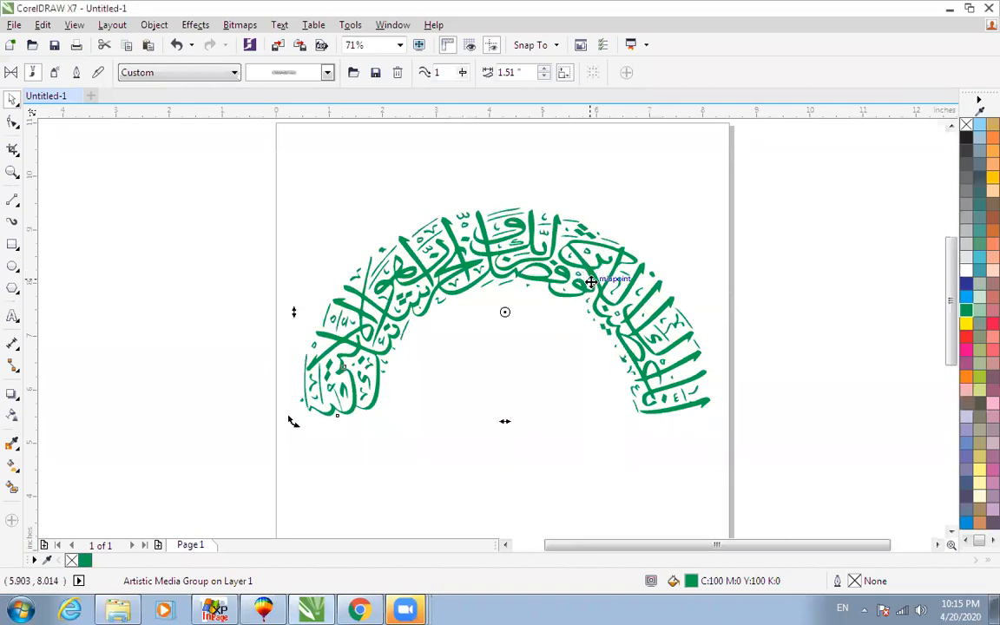
key(Delete)
click(12, 267)
drag(389, 222, 621, 392)
key(space)
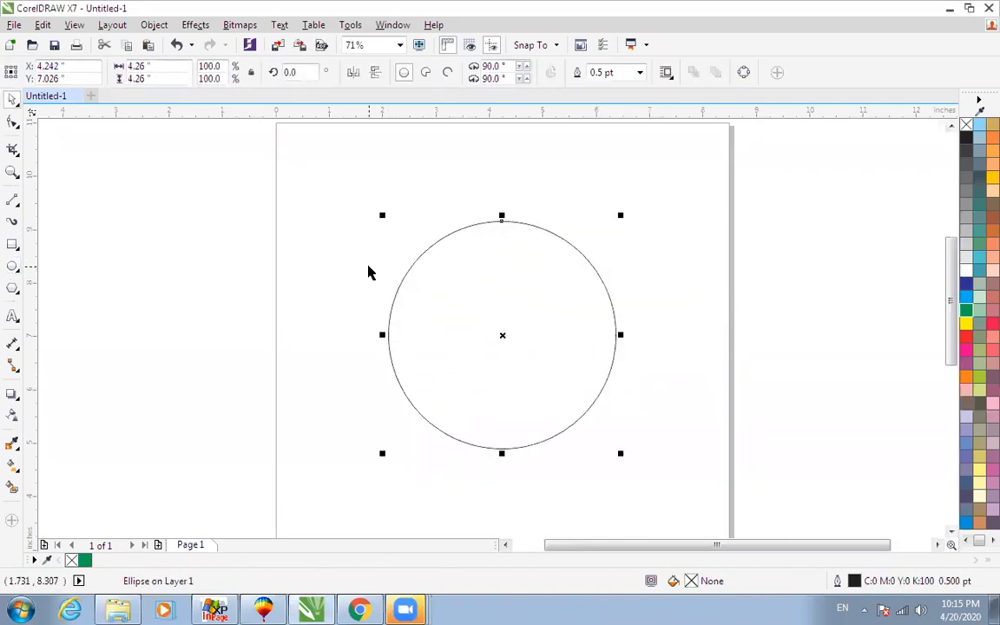
- Look through the artistic media brush categories, trying Artistic, Calligraphy and Splatter for the circle
key(i)
click(219, 76)
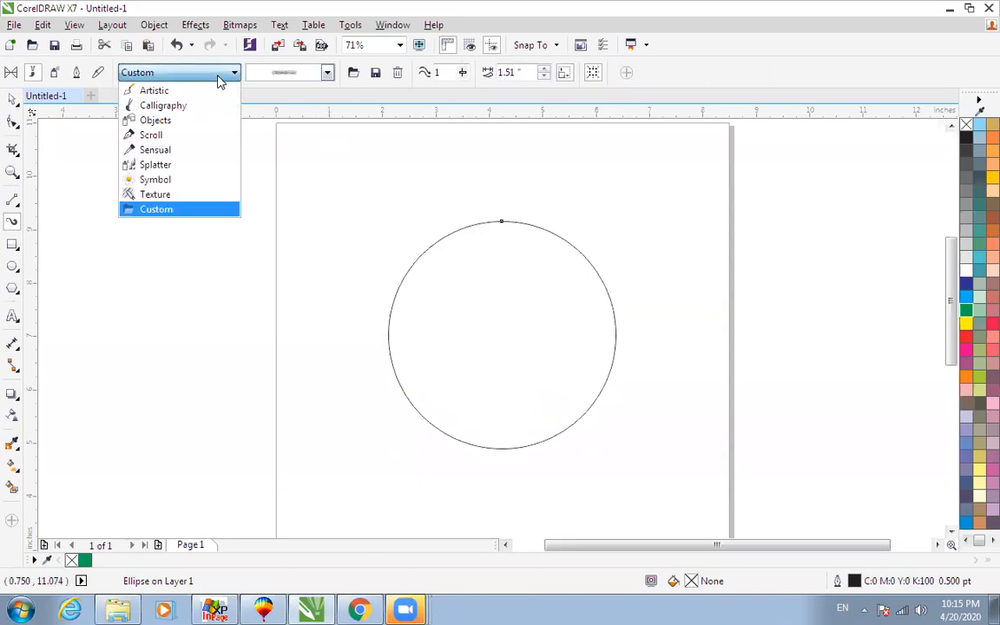
click(191, 92)
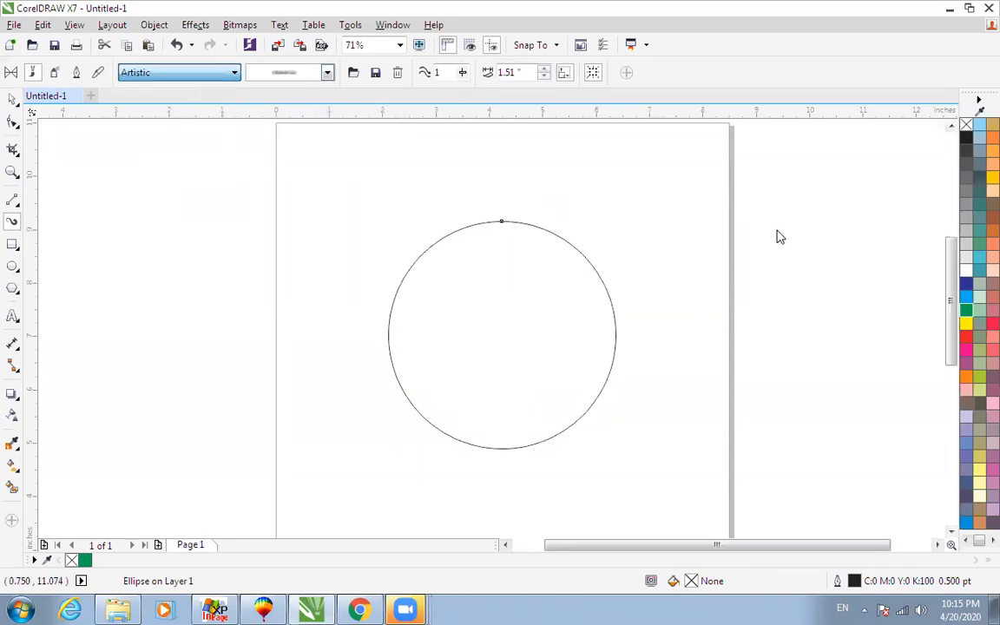
click(187, 77)
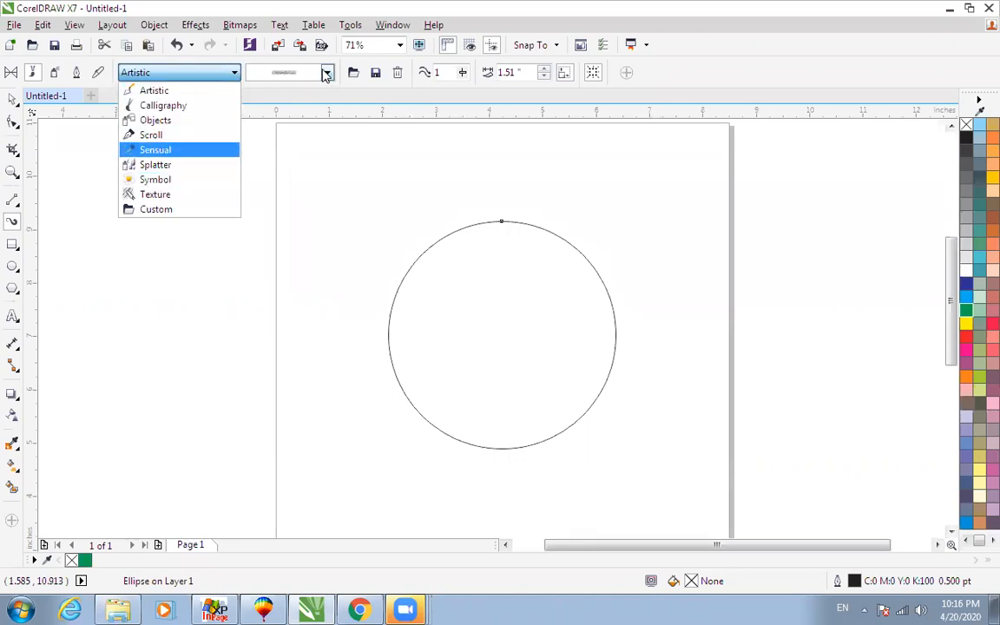
click(12, 72)
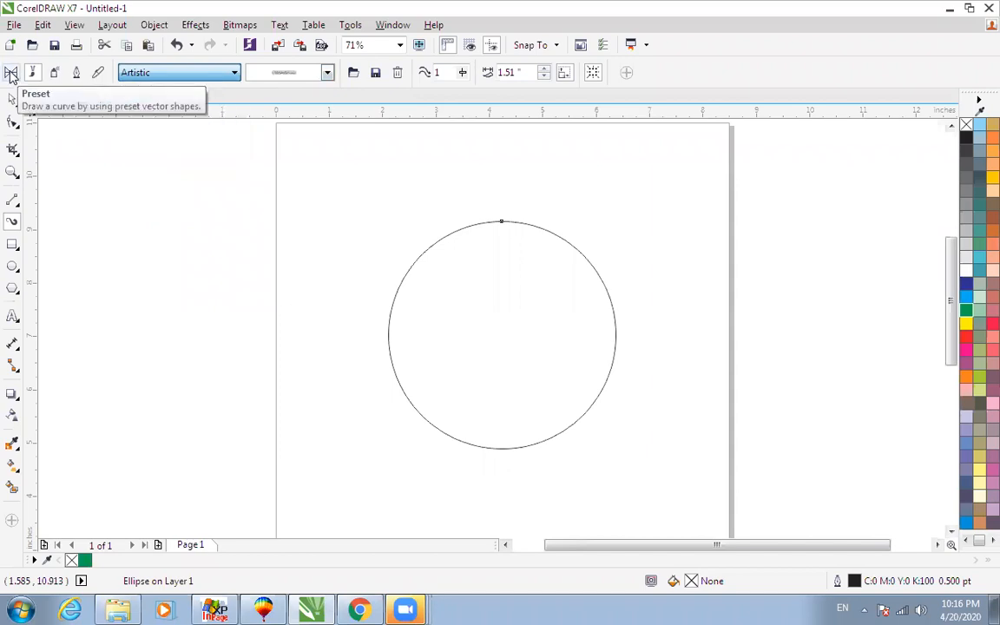
click(163, 76)
click(162, 105)
click(224, 76)
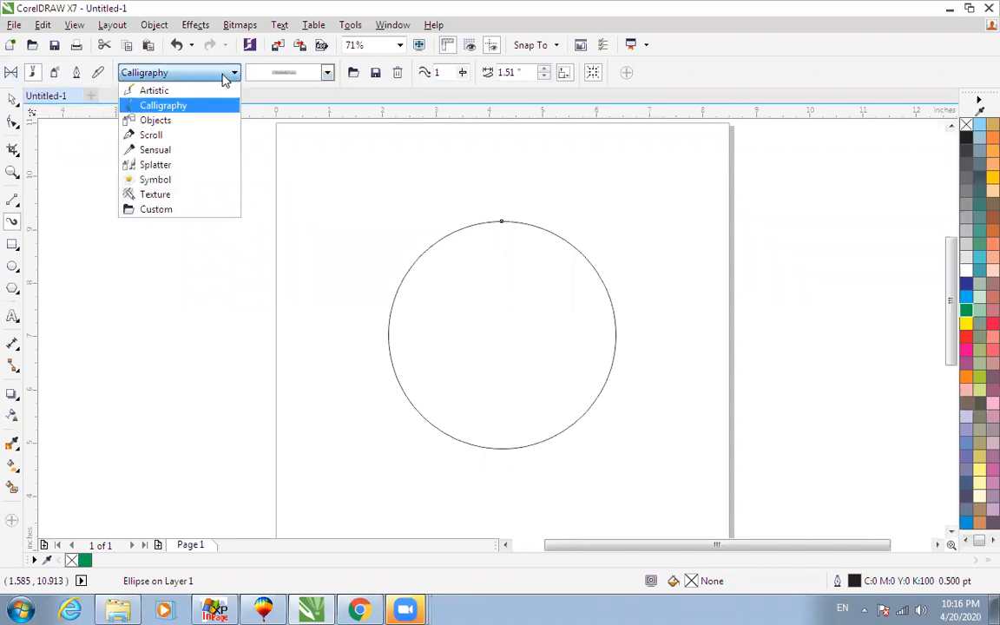
click(200, 165)
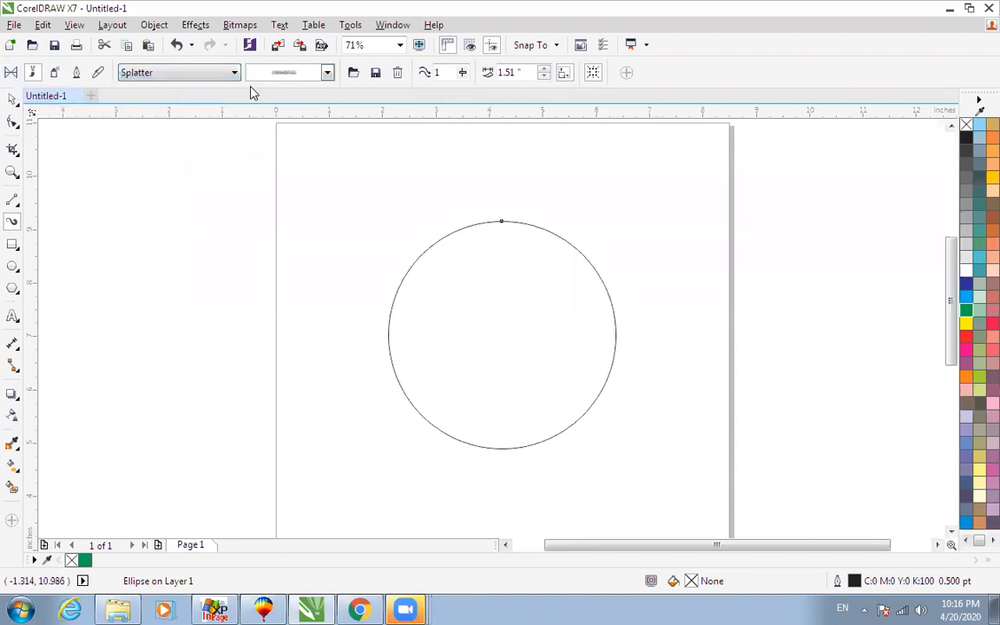
- Show the Artistic Media docker with the full list of strokes
click(313, 25)
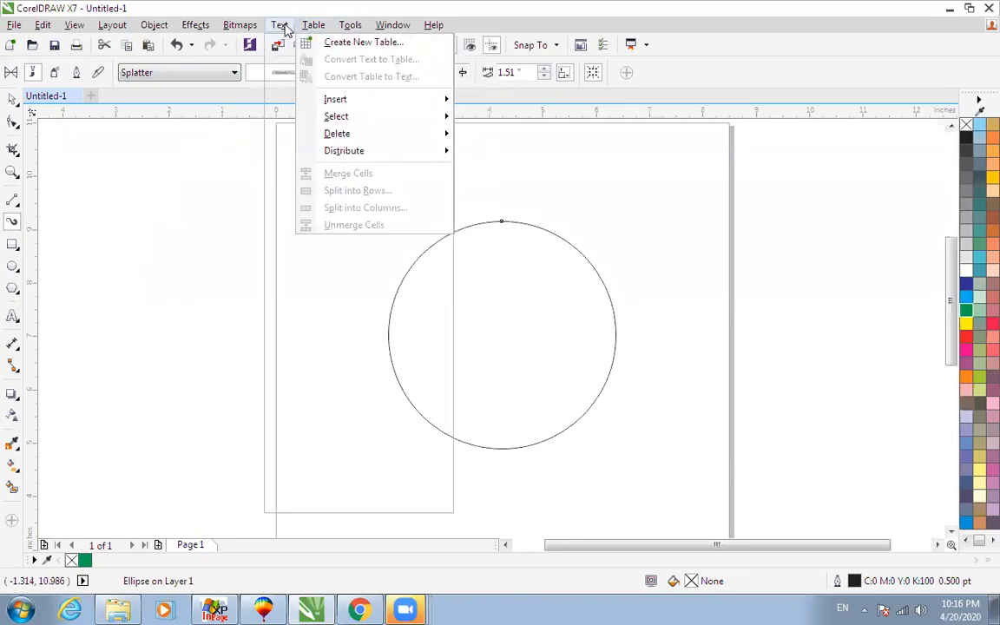
mouse_move(283, 27)
mouse_move(250, 30)
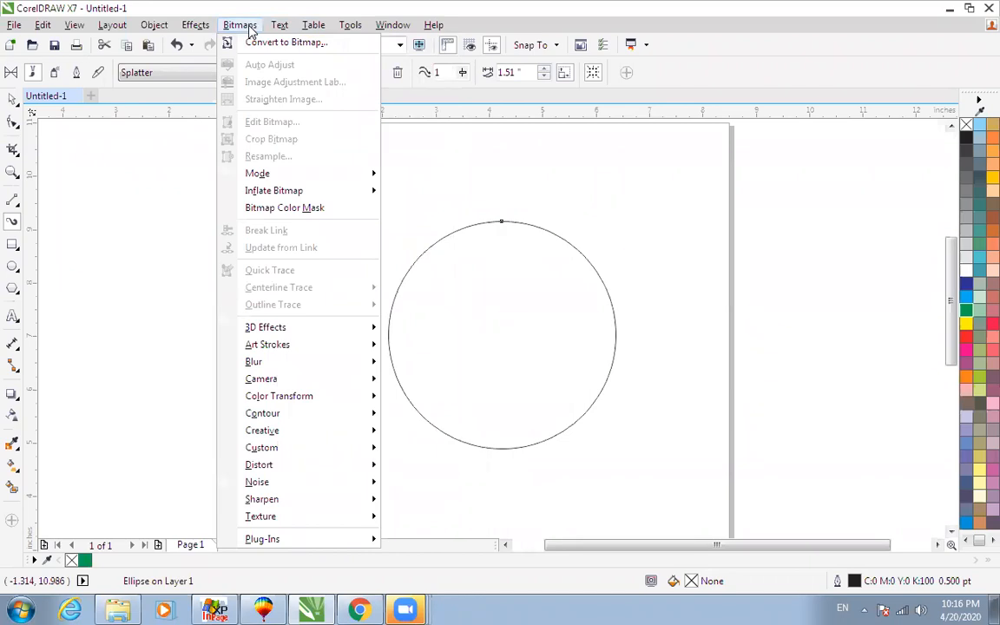
mouse_move(198, 30)
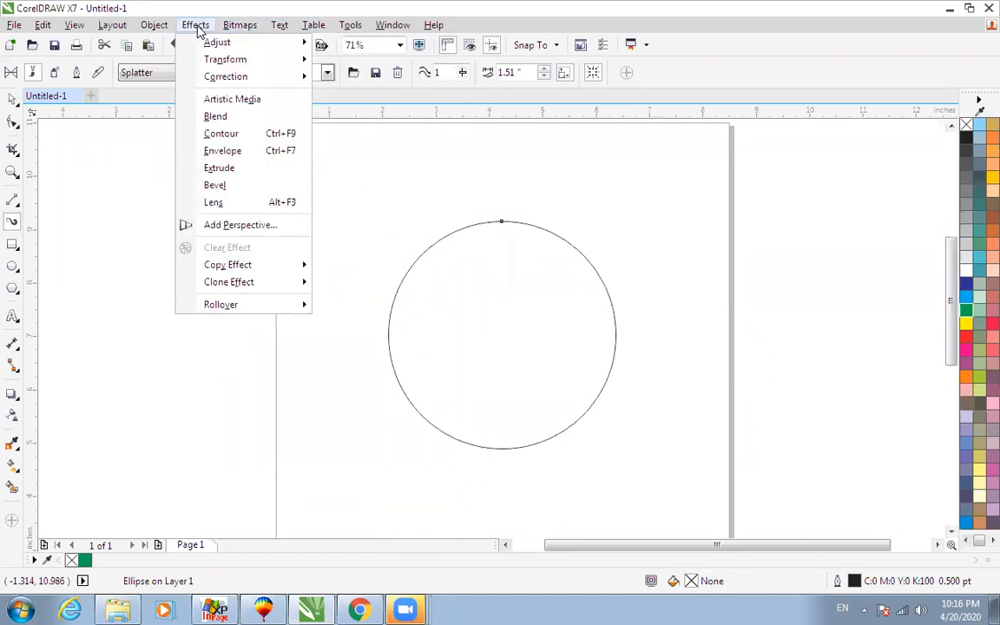
click(228, 100)
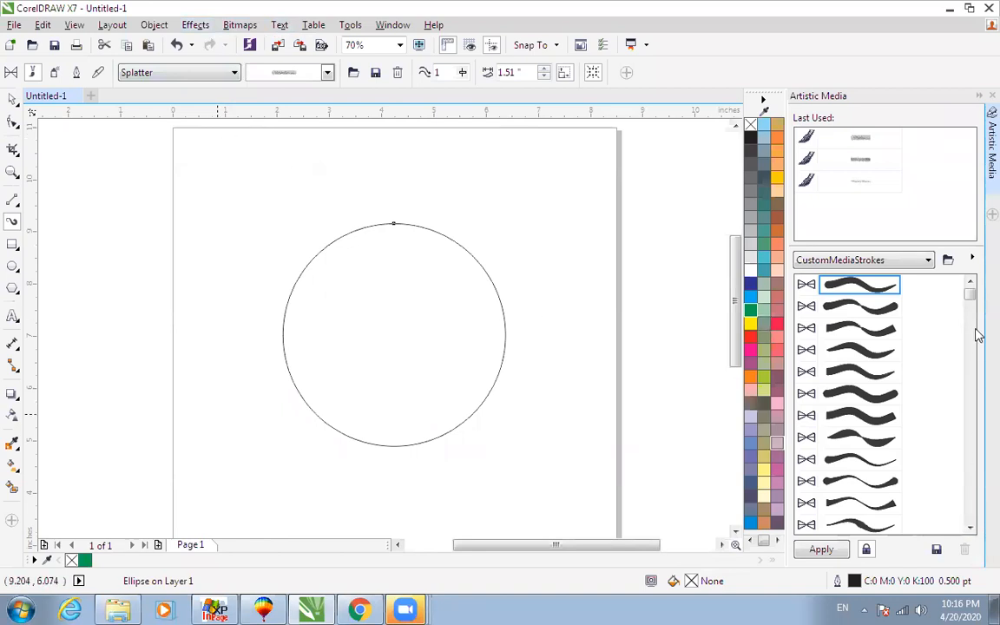
- Apply the grey bubbles spray stroke from the CustomMediaStrokes list to the circle
drag(971, 298, 967, 496)
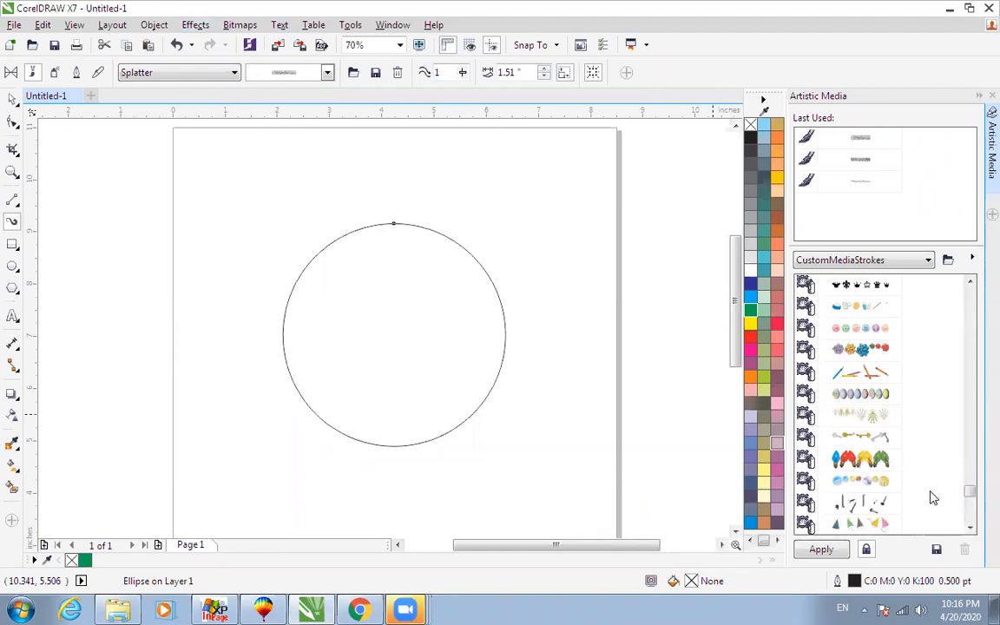
scroll(929, 498, down, 5)
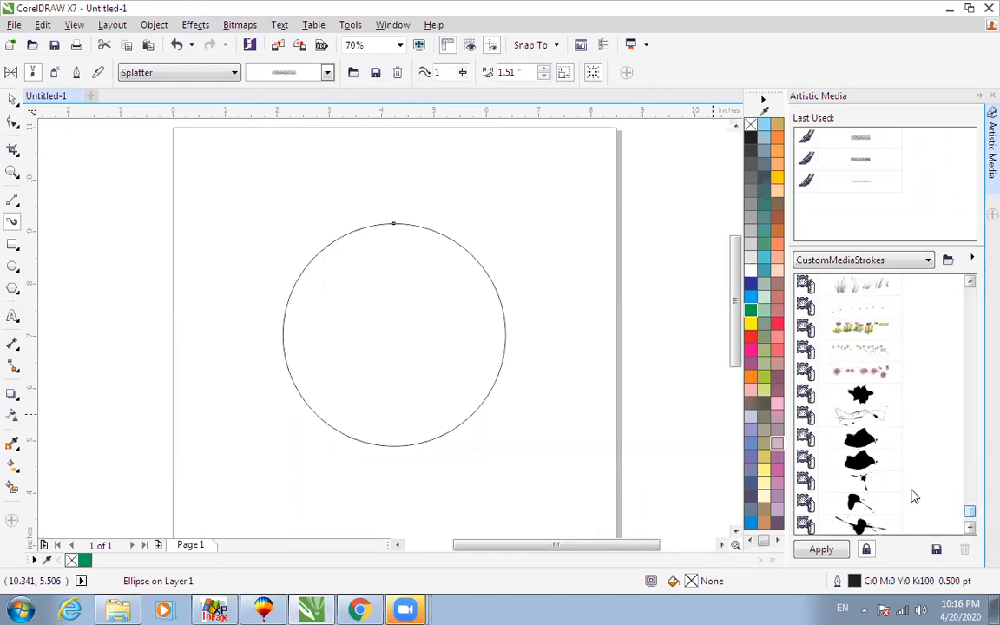
mouse_move(971, 509)
mouse_down()
mouse_move(970, 415)
mouse_move(969, 473)
mouse_up()
click(886, 440)
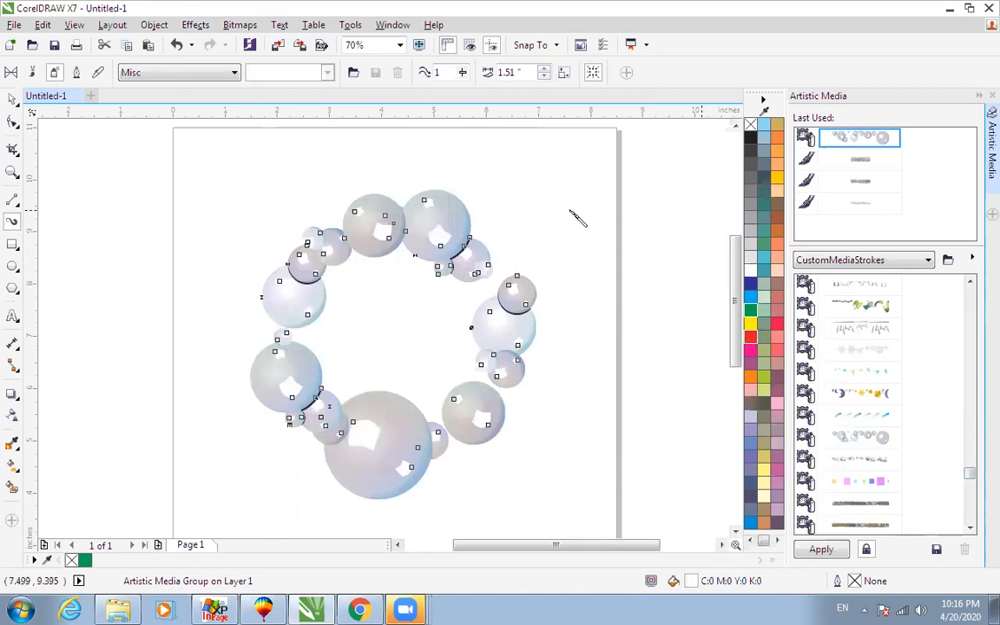
- Try to reduce the bubble ring's size by setting the stroke width to 0.92 in
click(499, 72)
text(1)
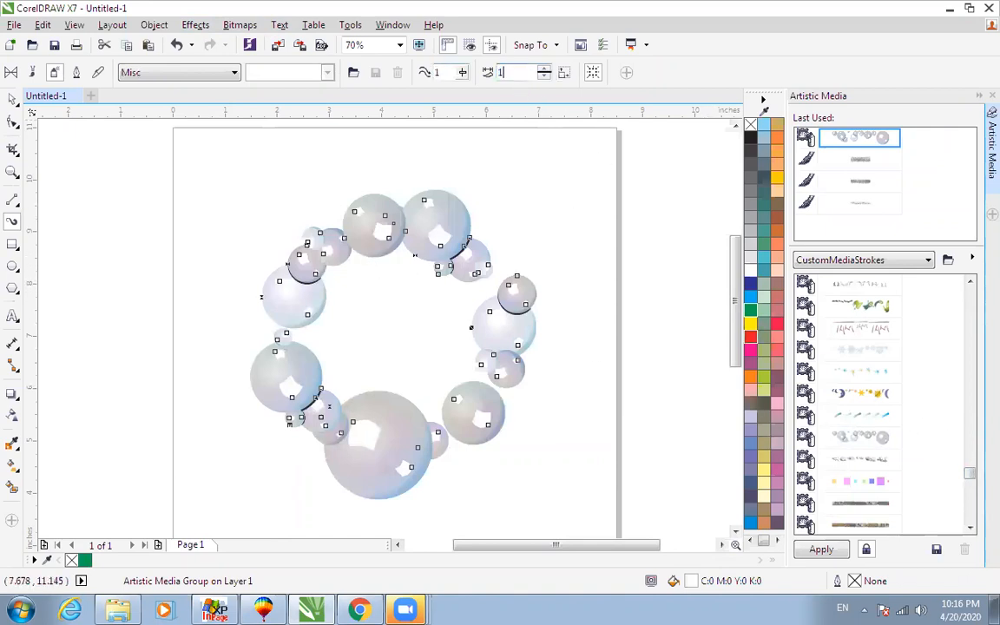
key(Return)
click(545, 69)
click(545, 69)
click(545, 77)
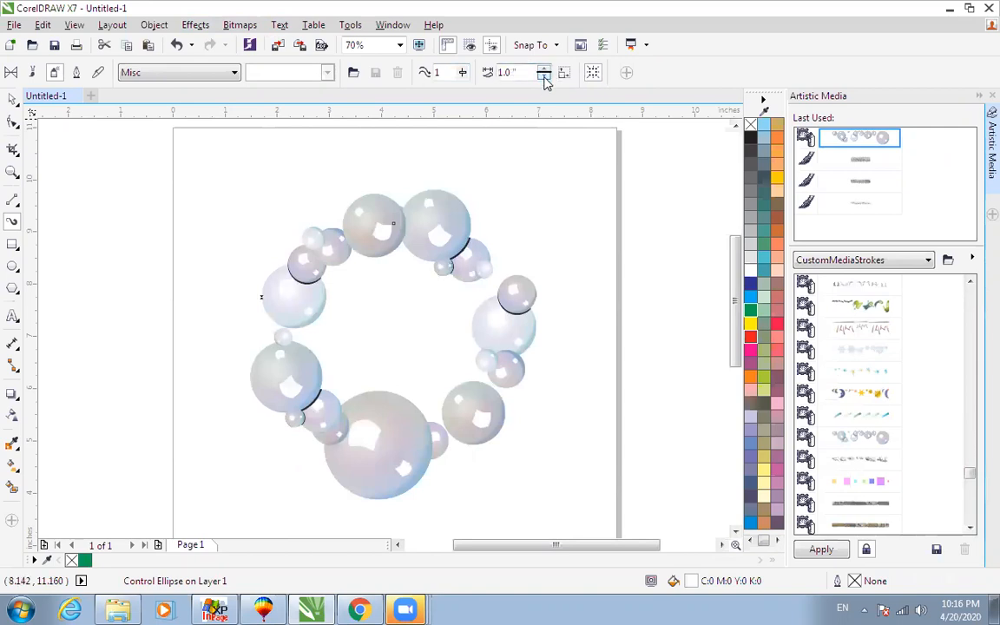
click(545, 78)
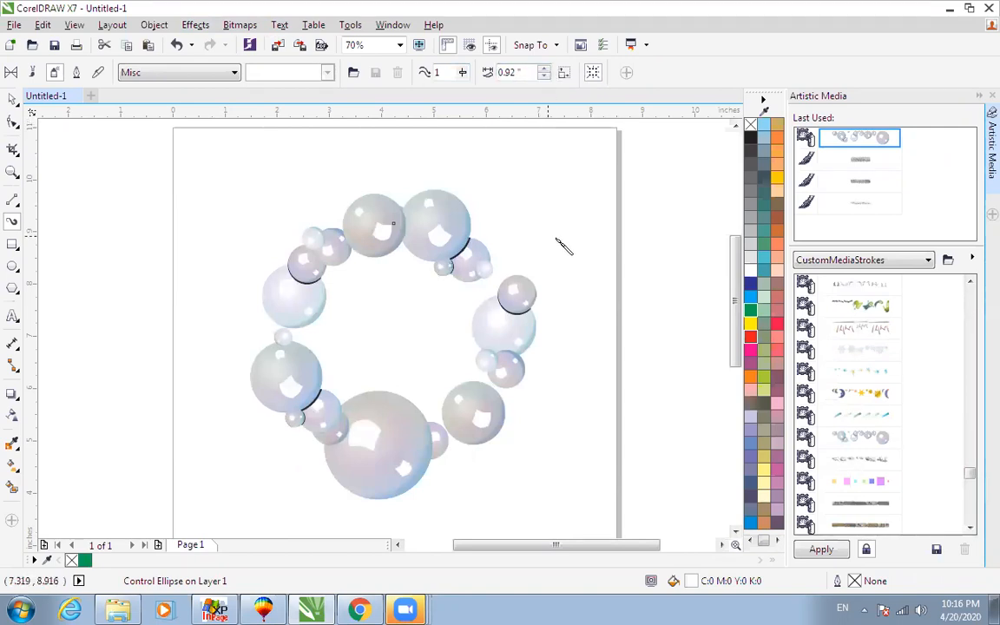
- Delete the bubble ring and draw a rectangle about 6.64 in wide and 3.68 in high on the page
key(space)
click(440, 224)
key(Delete)
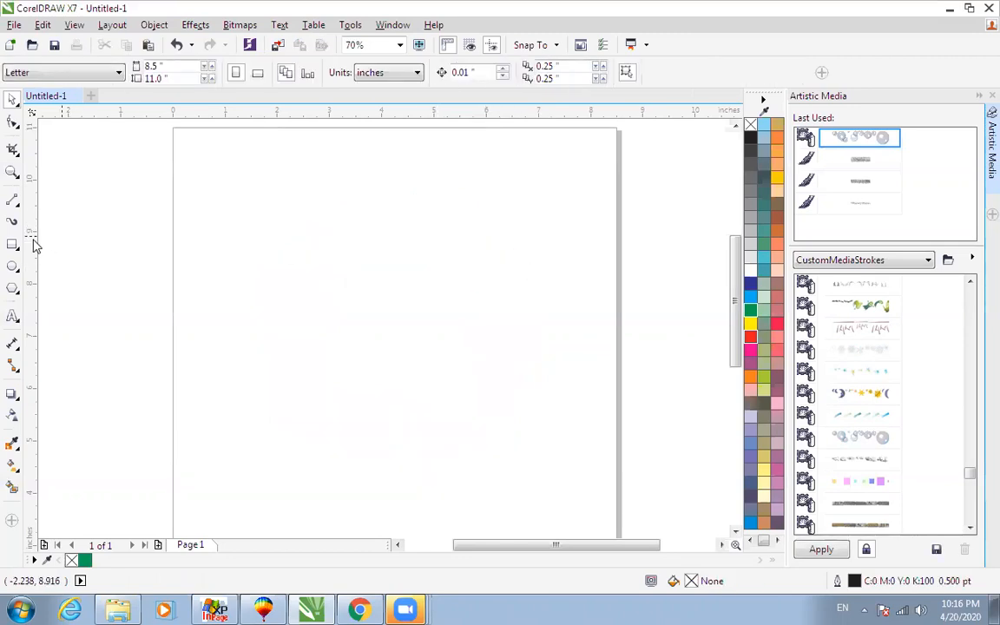
click(12, 244)
drag(224, 195, 575, 384)
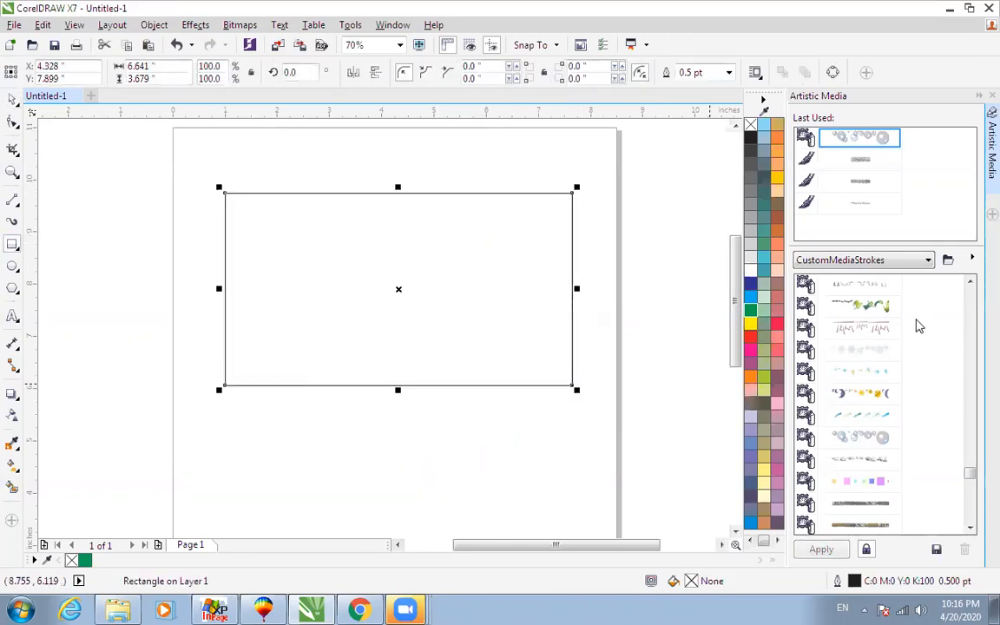
- Apply the green ghosts and bats spray stroke to the rectangle and set its spray order to random
click(870, 306)
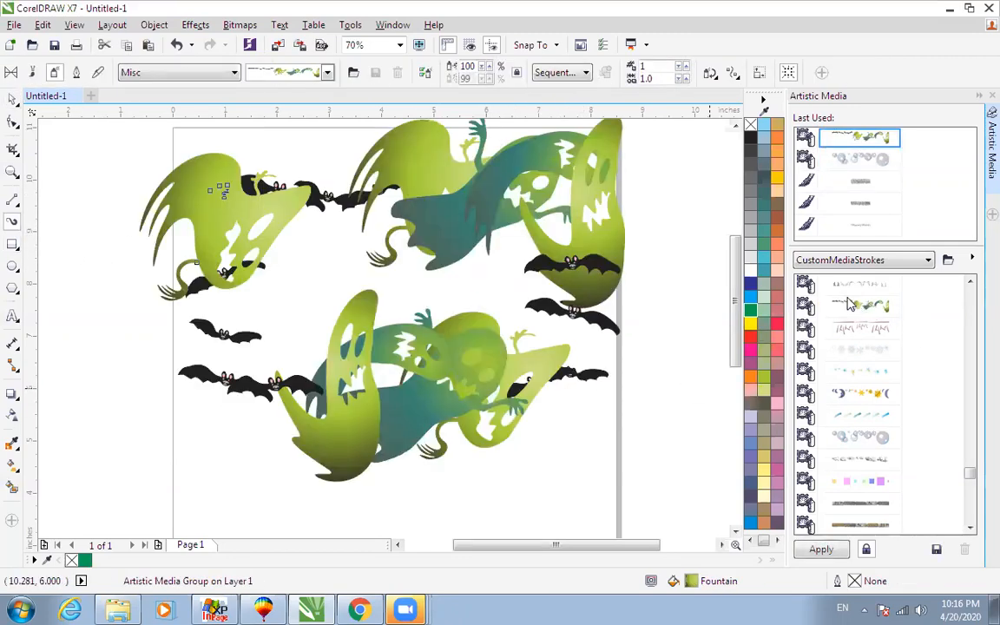
click(538, 73)
click(549, 90)
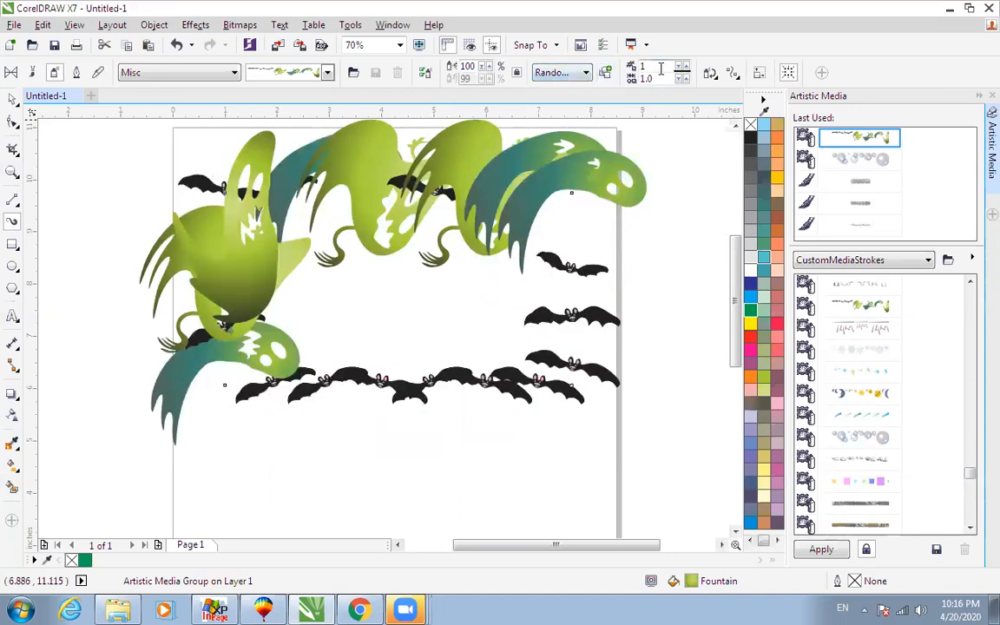
- Set the ghosts and bats spray to 4 images per dab with a dab spacing of 1.04
text(1)
key(Return)
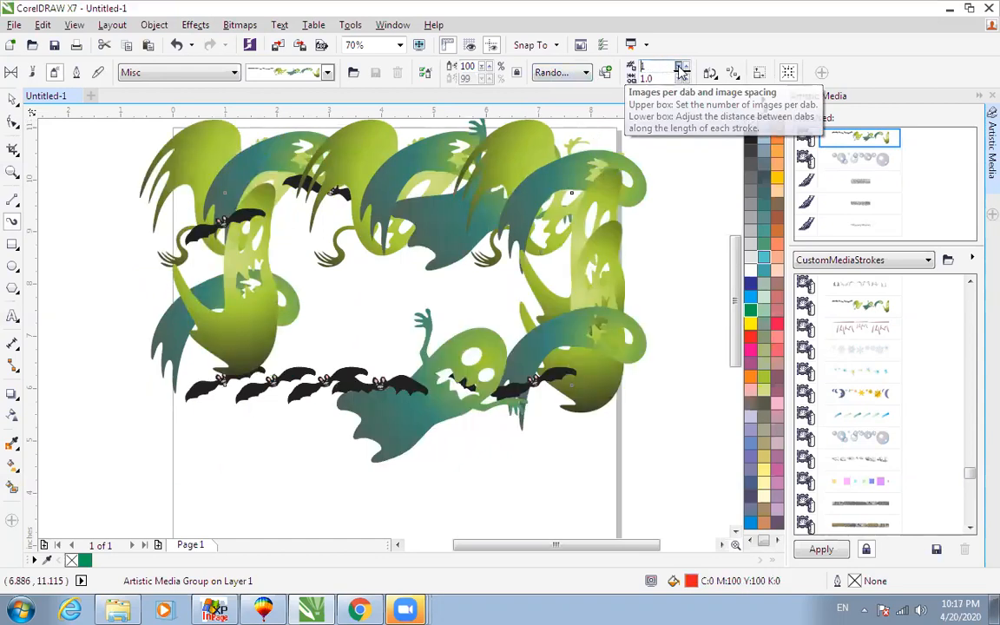
click(686, 67)
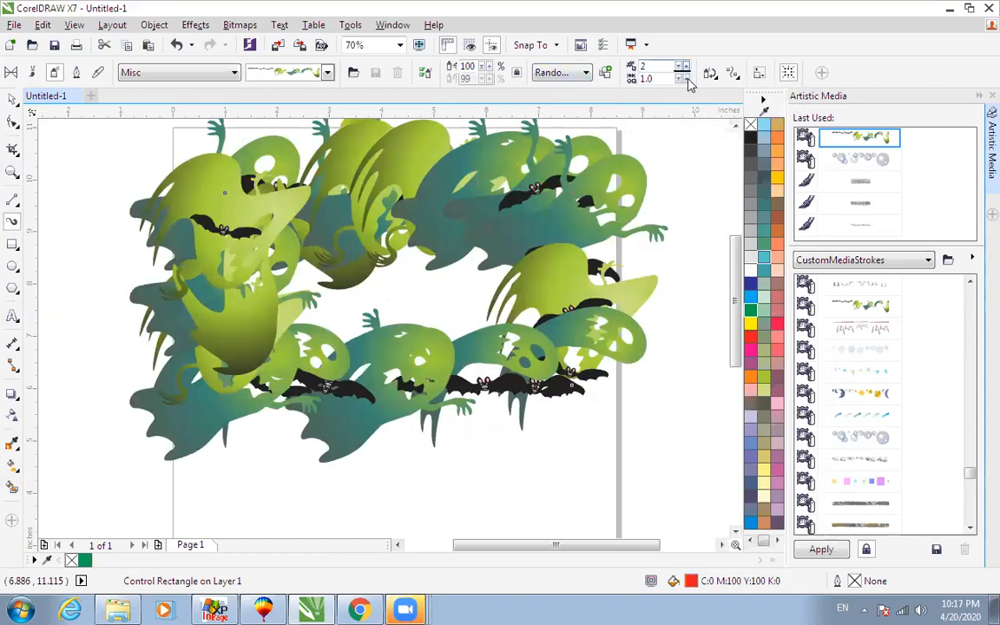
click(685, 78)
click(686, 79)
click(686, 79)
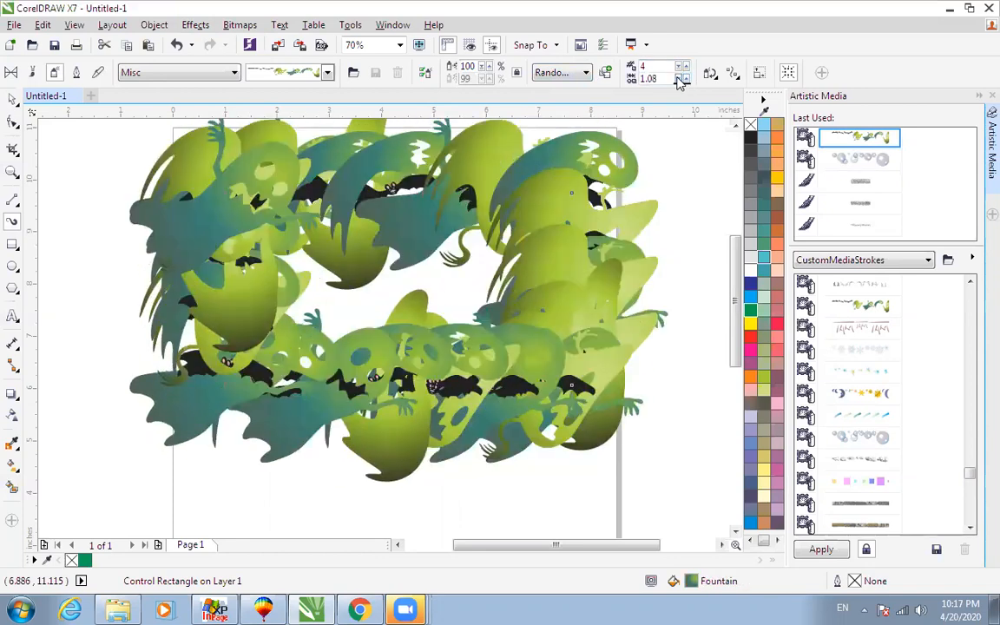
click(682, 79)
click(612, 200)
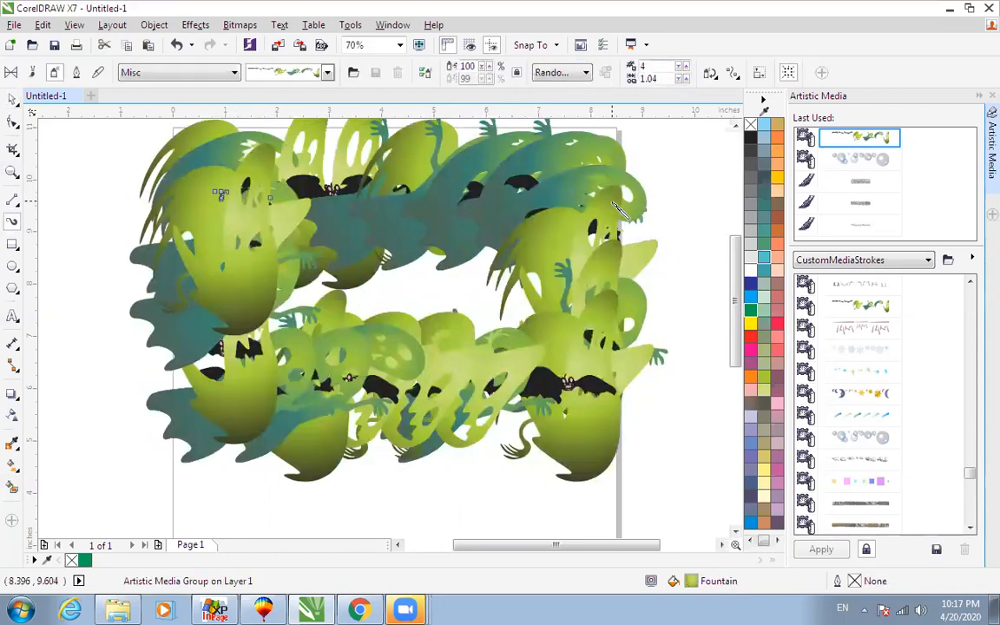
- Delete the rectangle sprayed with green ghosts and bats from the page
scroll(607, 225, down, 2)
key(space)
key(Delete)
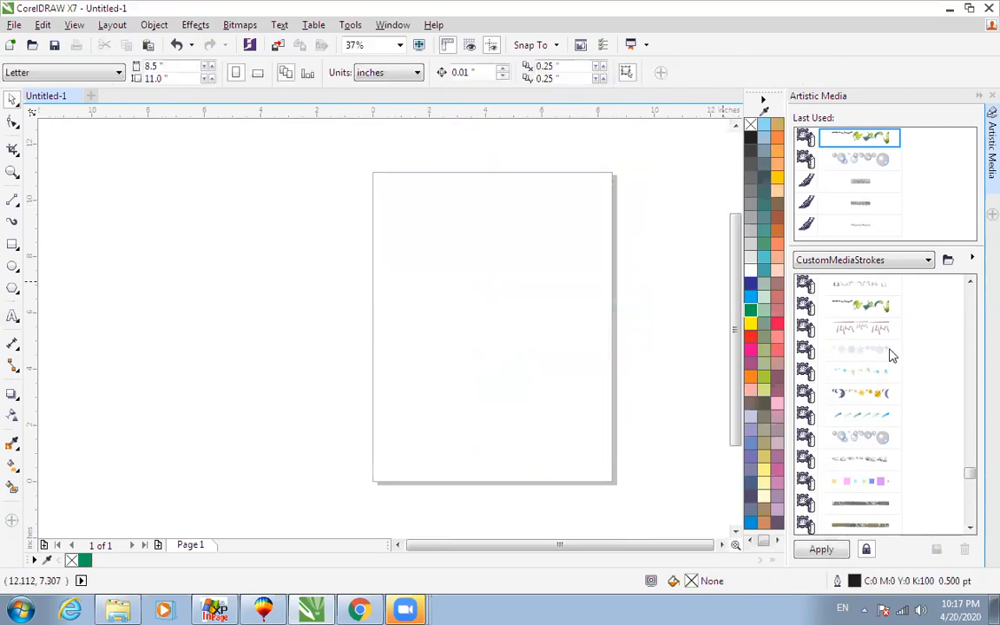
- Try the thick solid black texture brush on diagonal strokes across the page and delete them
drag(969, 473, 970, 443)
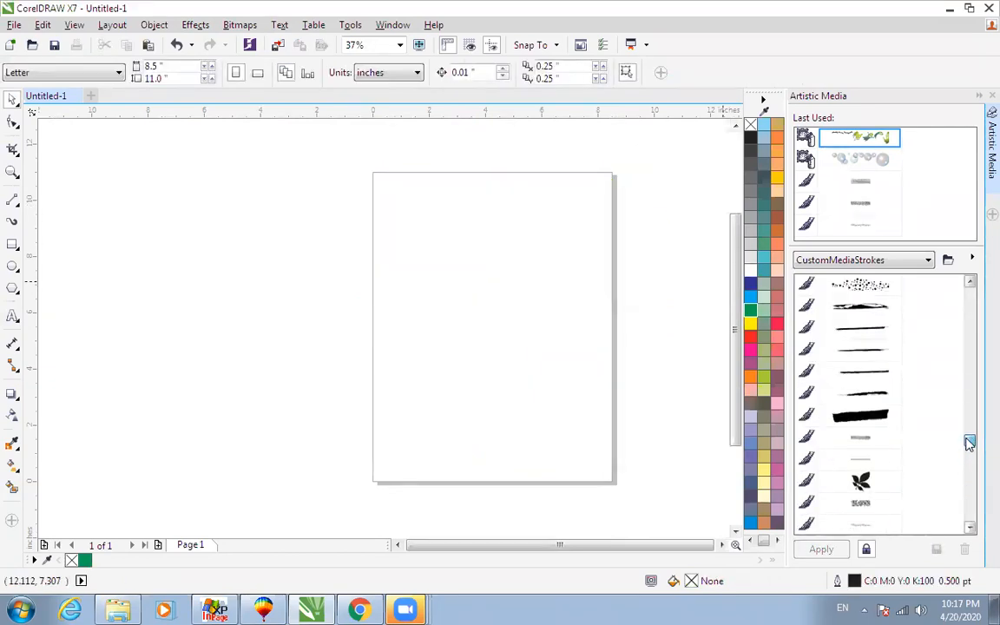
click(860, 415)
mouse_move(301, 359)
mouse_down()
mouse_move(505, 237)
mouse_move(611, 254)
mouse_up()
key(Delete)
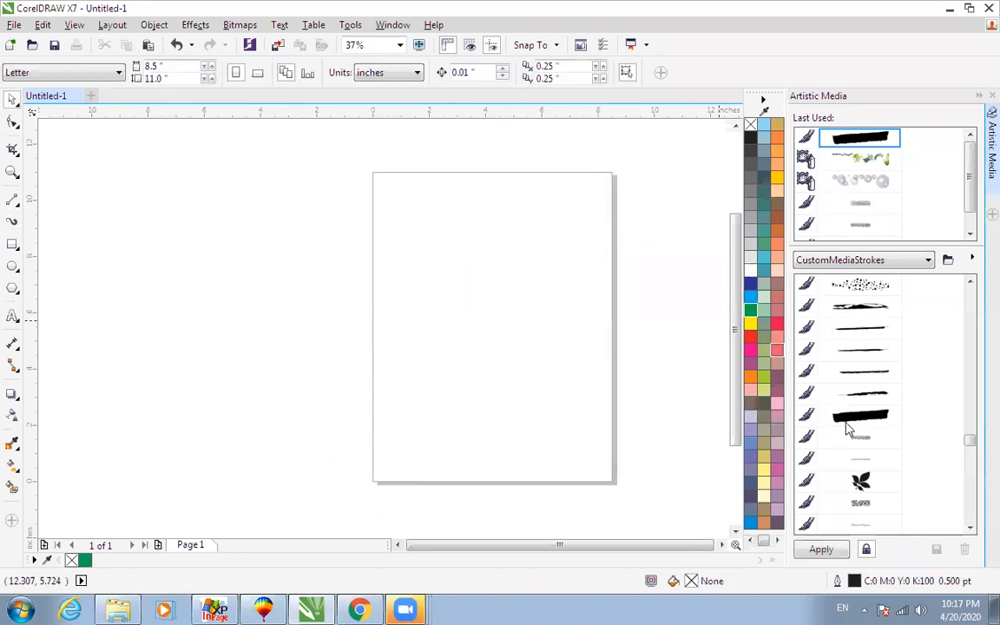
click(862, 416)
drag(270, 362, 444, 231)
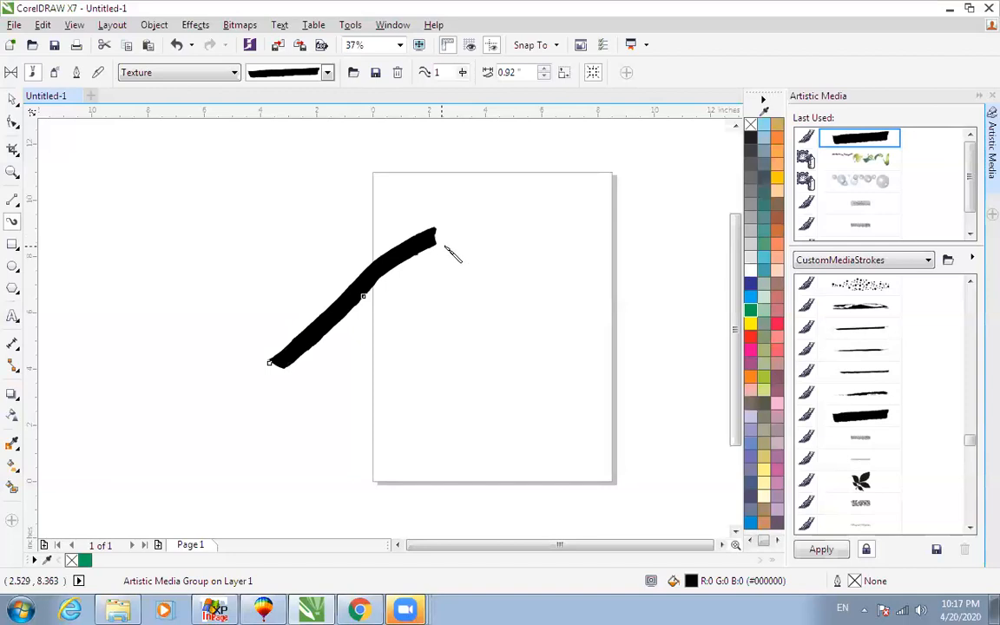
key(Delete)
- Draw a diagonal stroke with the split black texture brush, then restyle it with the solid black and speckled textures
click(860, 307)
mouse_move(265, 413)
mouse_down()
mouse_move(488, 229)
mouse_move(538, 206)
mouse_up()
click(305, 71)
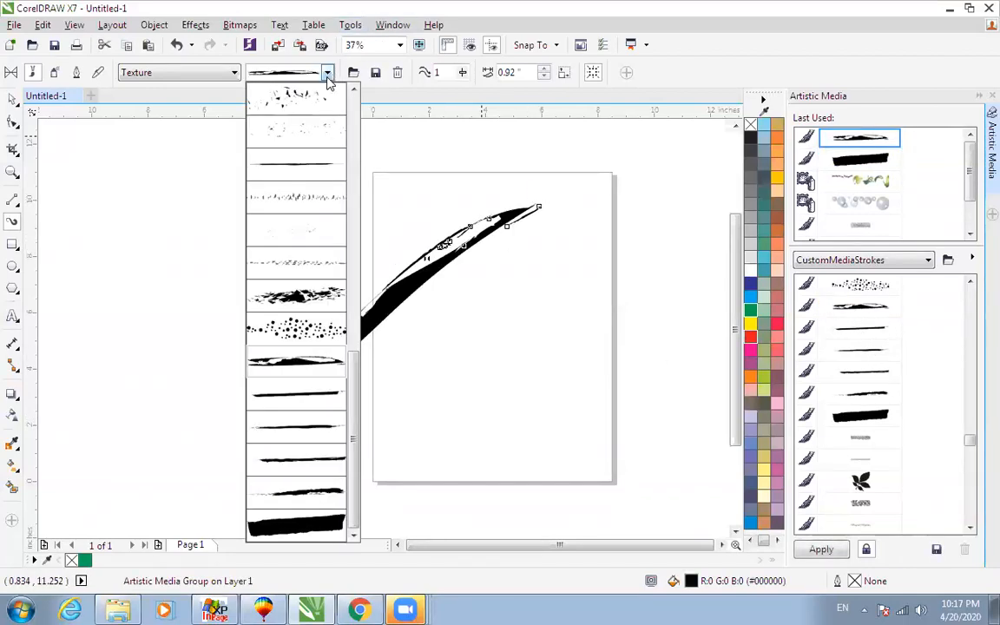
click(295, 523)
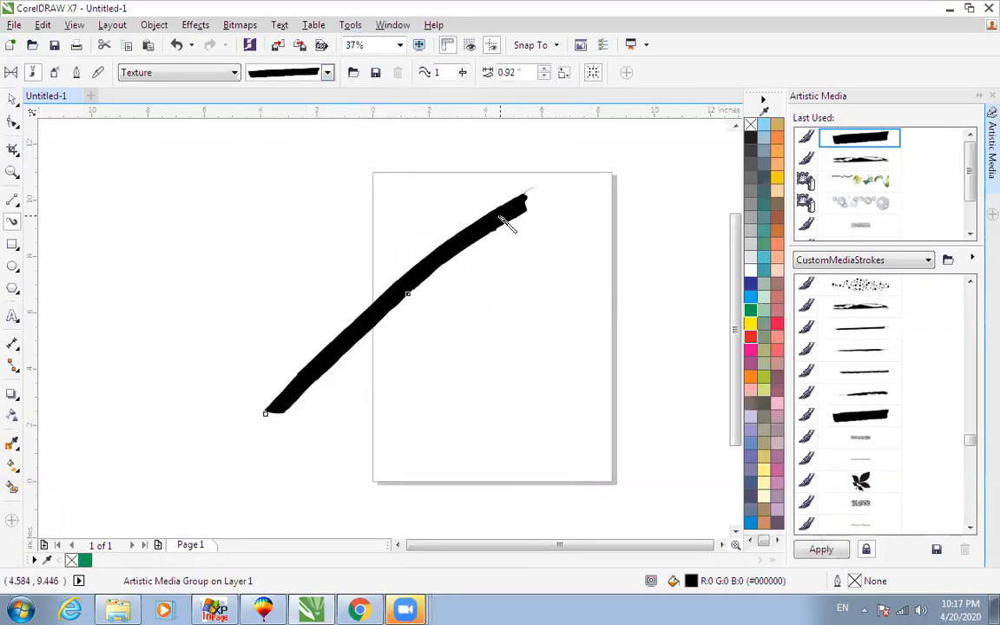
click(329, 73)
click(295, 238)
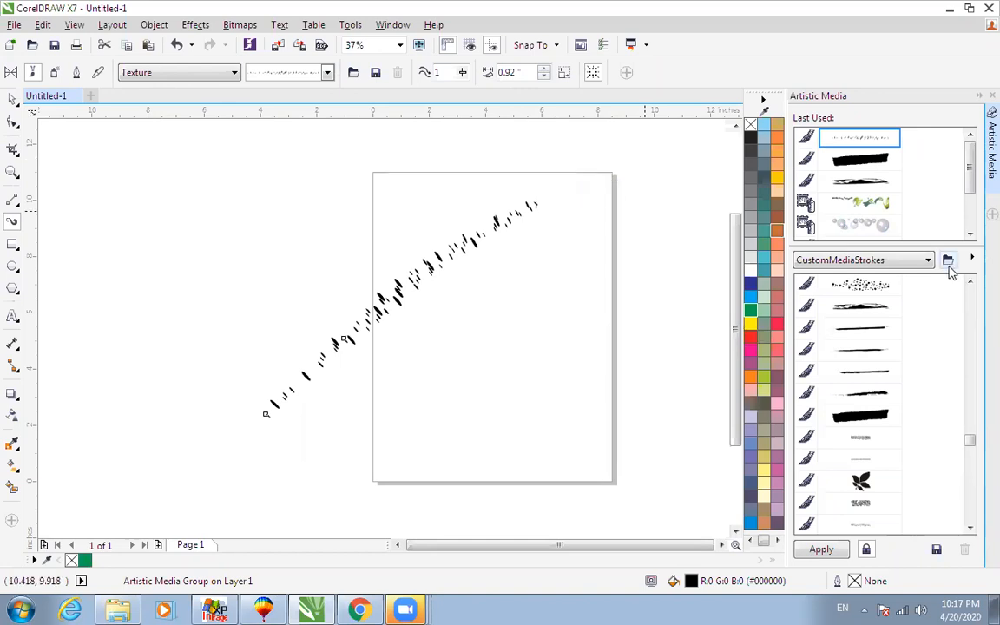
- Restyle the diagonal stroke with the custom leaf brush, then with the bold custom calligraphy brush
click(910, 261)
click(910, 262)
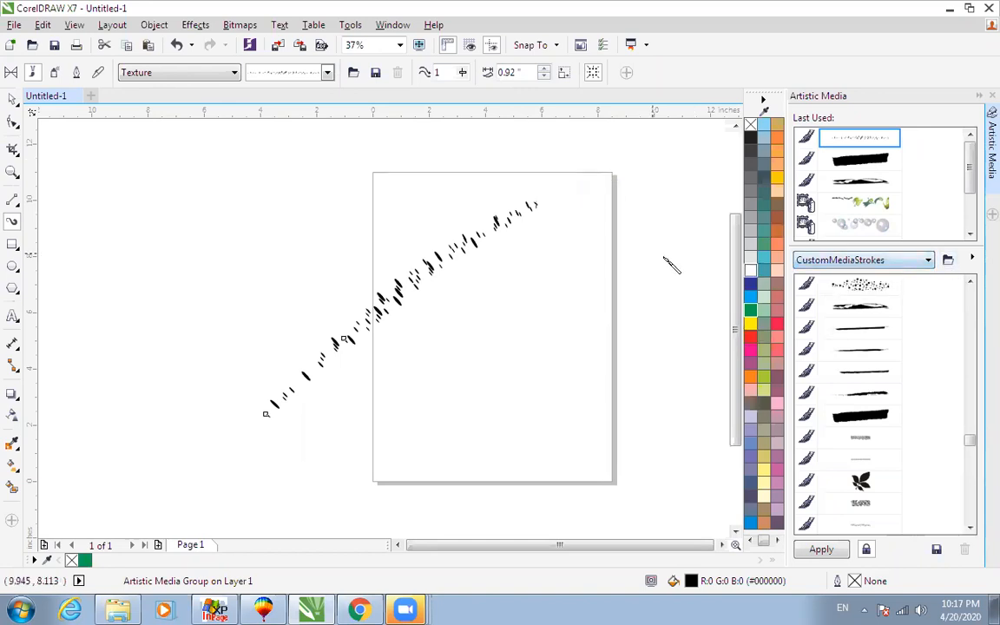
click(860, 482)
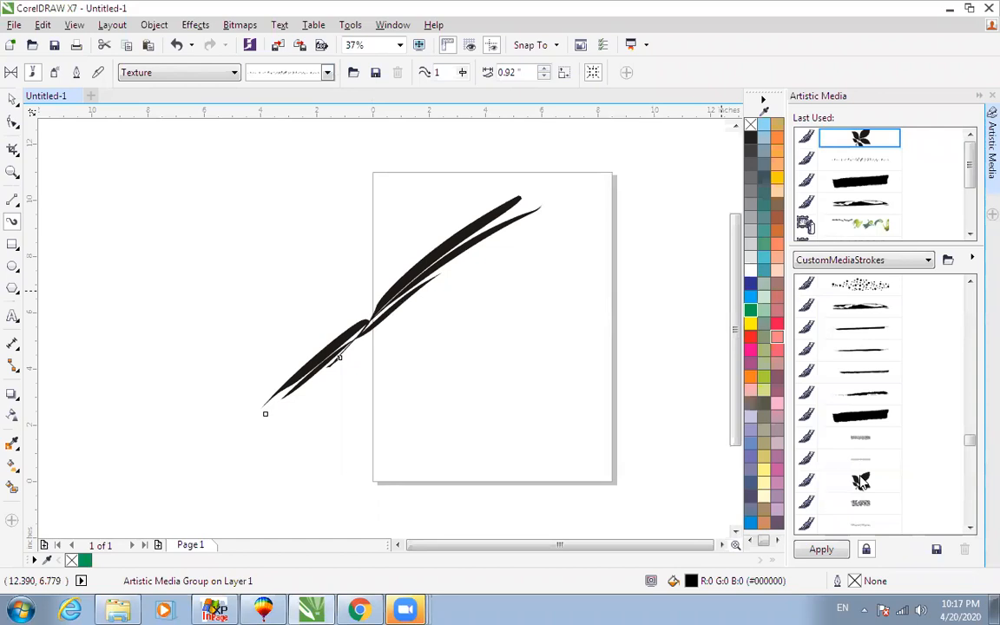
click(327, 73)
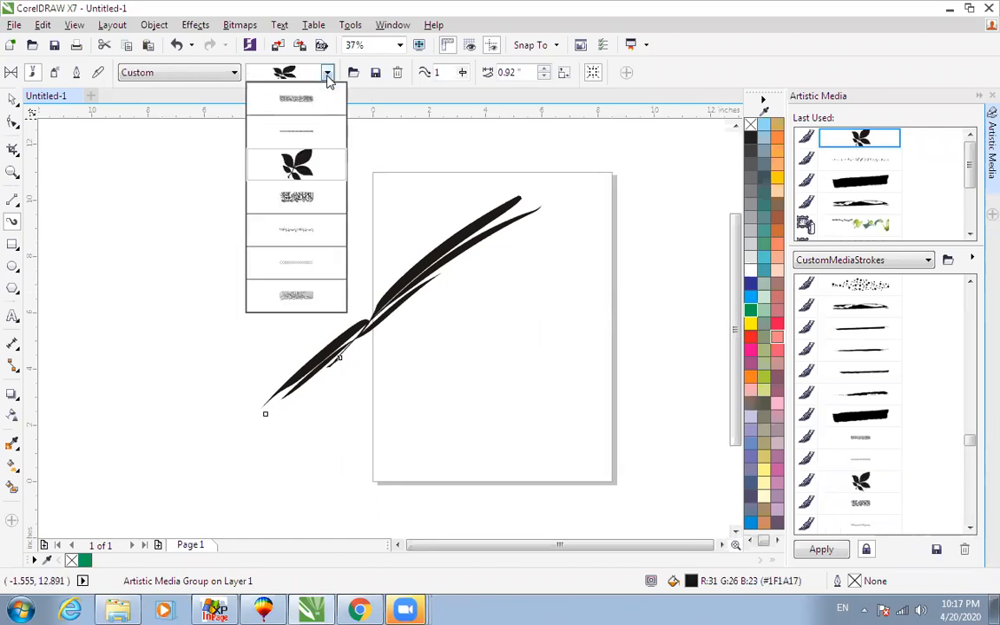
click(297, 197)
- Draw three more freehand strokes with the calligraphy brush: one diagonal, one wavy and one long looping curve
drag(224, 331, 439, 183)
mouse_move(683, 327)
mouse_down()
mouse_move(446, 424)
mouse_move(365, 425)
mouse_up()
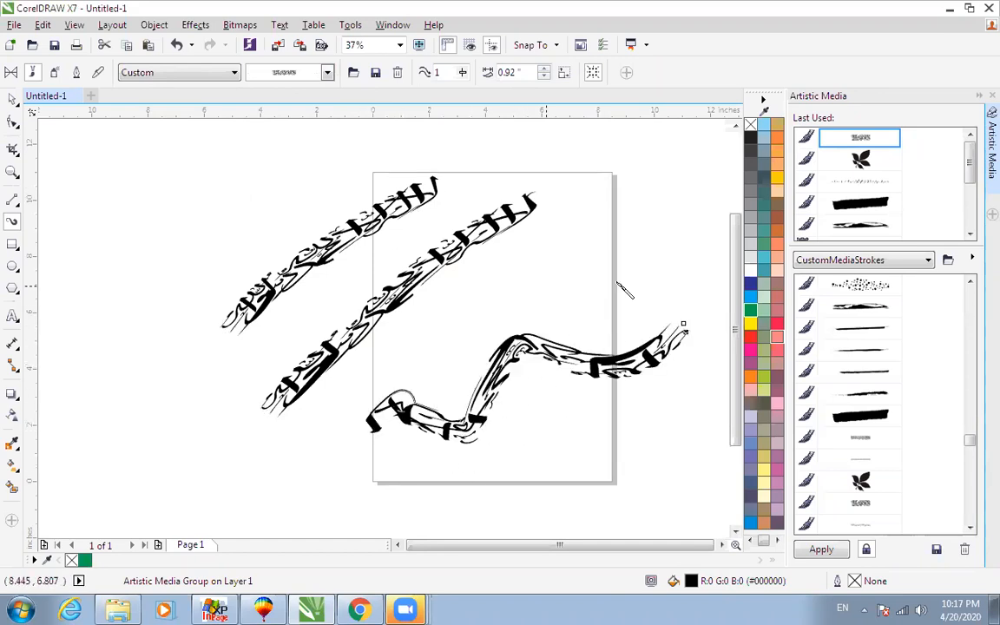
mouse_move(282, 145)
mouse_down()
mouse_move(84, 265)
mouse_move(148, 382)
mouse_move(78, 375)
mouse_up()
- Delete all four calligraphy brush strokes one by one to clear the page
key(space)
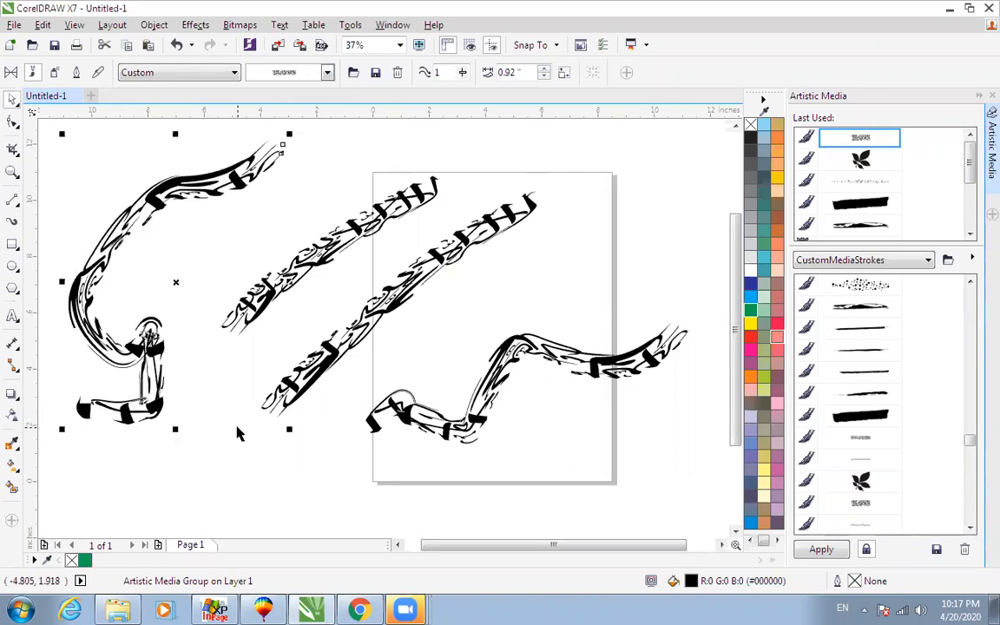
key(Delete)
click(314, 255)
key(Delete)
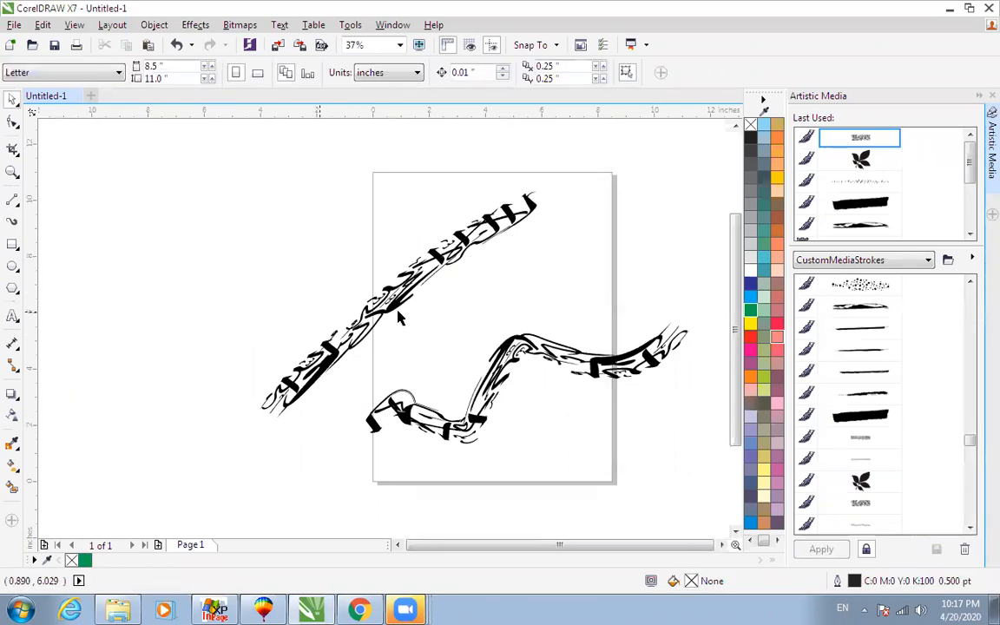
click(400, 307)
key(Delete)
click(532, 378)
key(Delete)
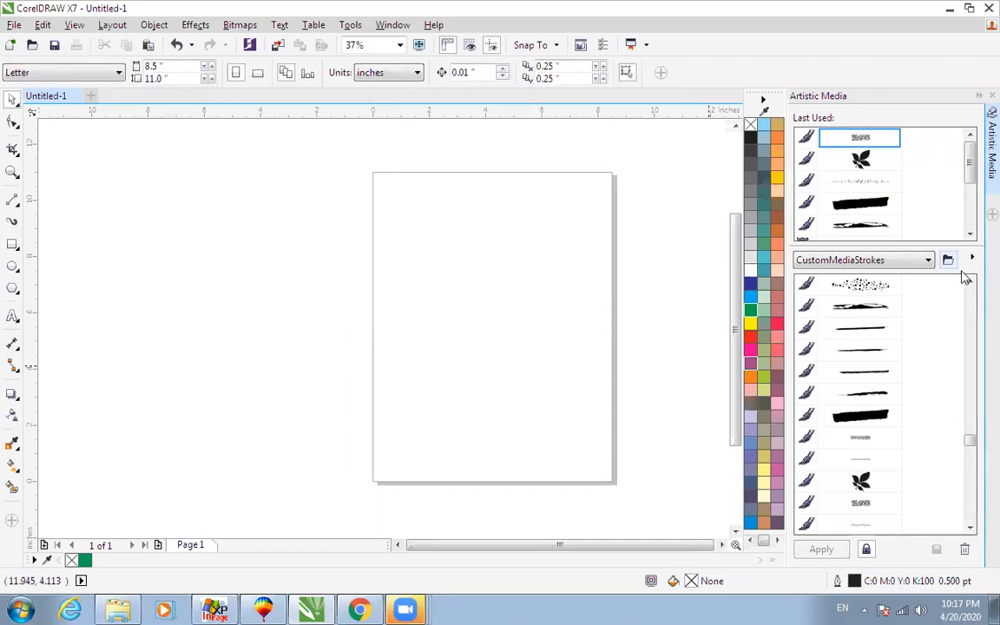
- Draw one diagonal stroke with the pink and peach diamond mosaic spray and another with the red tile mosaic spray
drag(970, 445, 971, 483)
click(859, 480)
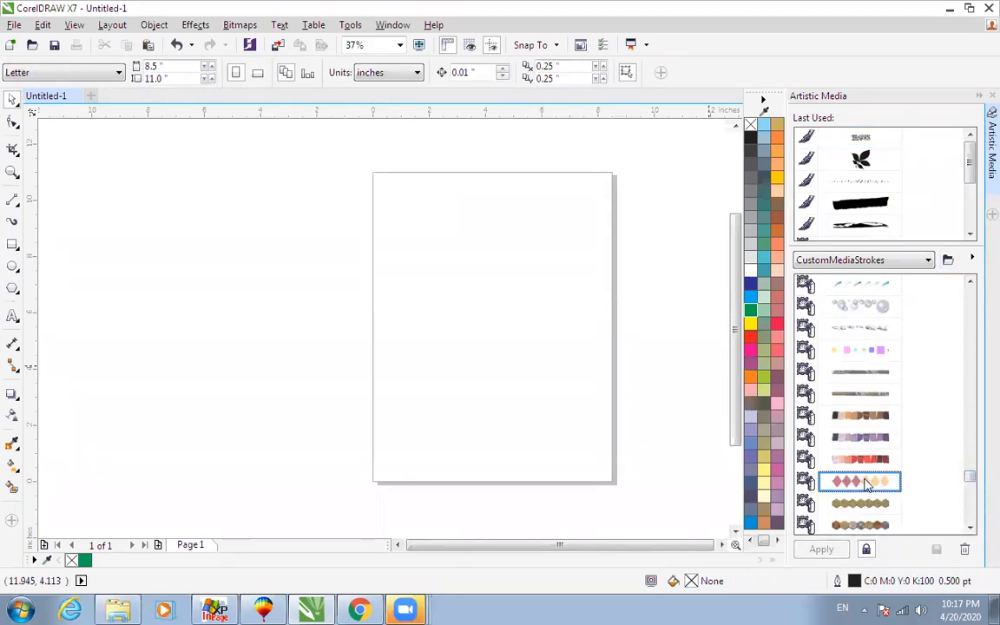
drag(182, 390, 597, 198)
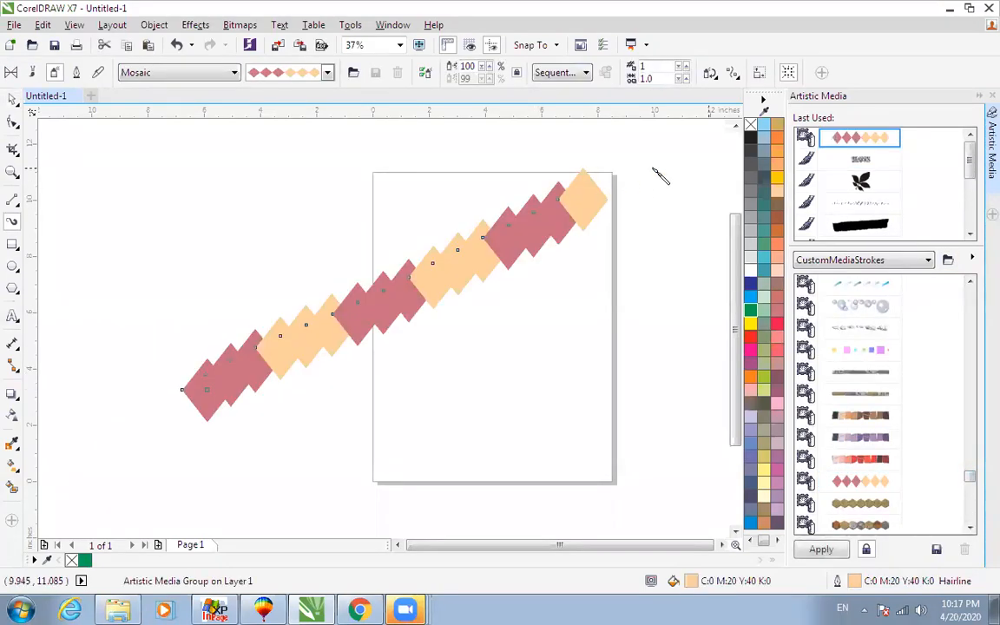
click(903, 461)
mouse_move(277, 465)
mouse_down()
mouse_move(383, 440)
mouse_move(674, 257)
mouse_move(679, 325)
mouse_up()
- Remove the diamond stroke and move the whole red tile mosaic stroke sideways over the page
click(12, 100)
click(582, 208)
mouse_move(586, 223)
mouse_down()
mouse_move(619, 241)
mouse_move(644, 226)
mouse_move(665, 187)
mouse_up()
click(645, 226)
click(616, 251)
click(646, 263)
key(ctrl+z)
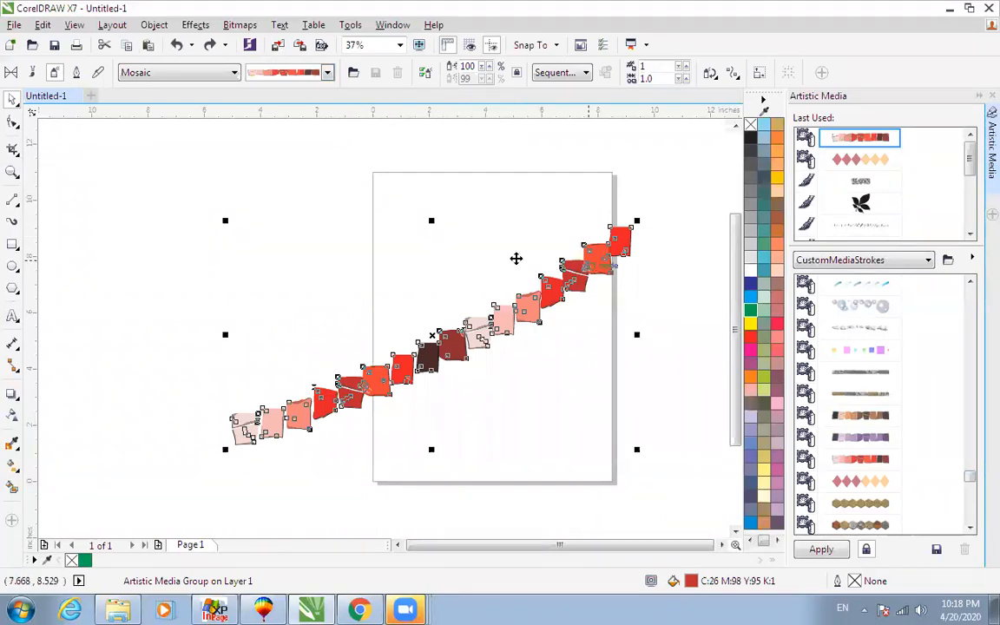
drag(590, 264, 516, 258)
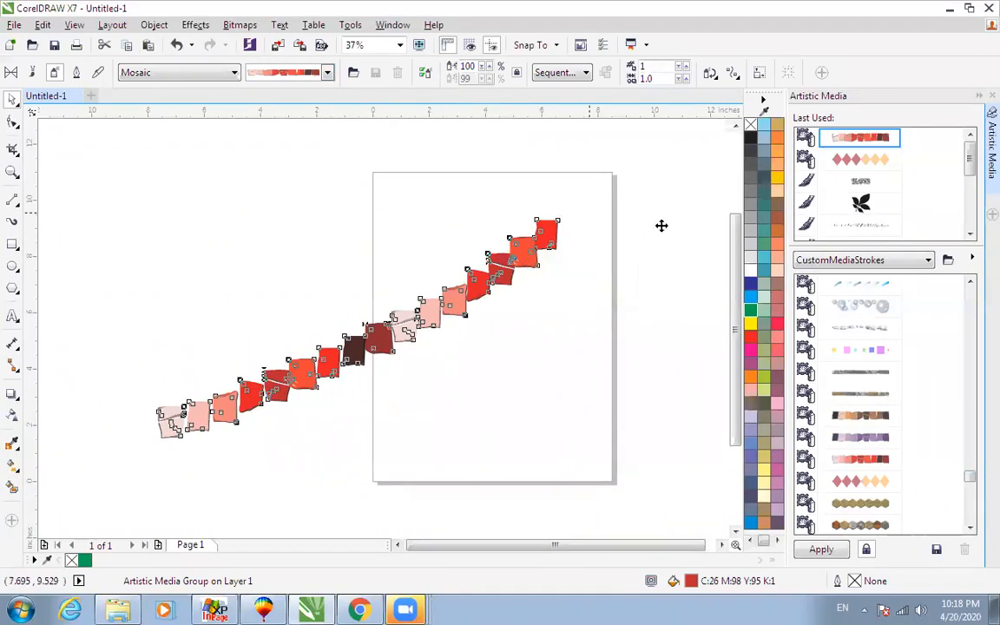
- Separate the red tiles from their path, ungroup them, and move five individual tiles away from the row
click(661, 226)
drag(559, 239, 644, 174)
click(497, 72)
click(573, 209)
mouse_move(680, 293)
mouse_down()
mouse_move(546, 224)
mouse_move(569, 213)
mouse_up()
drag(648, 325, 552, 268)
drag(610, 319, 515, 291)
drag(596, 342, 630, 270)
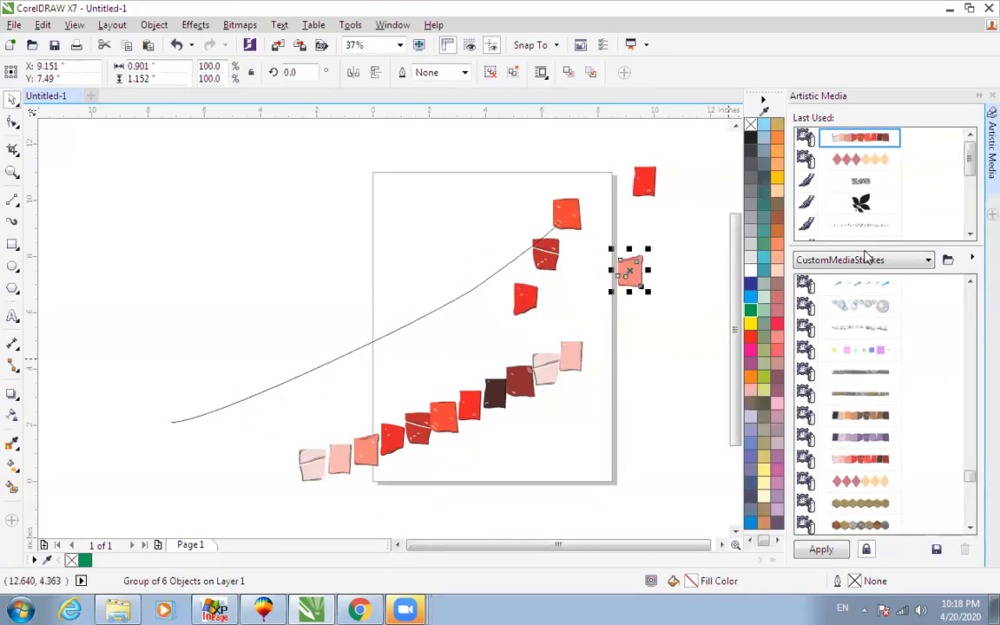
- Draw an arched stroke and a looping stroke beside the page with the moon and stars spray
scroll(894, 325, up, 4)
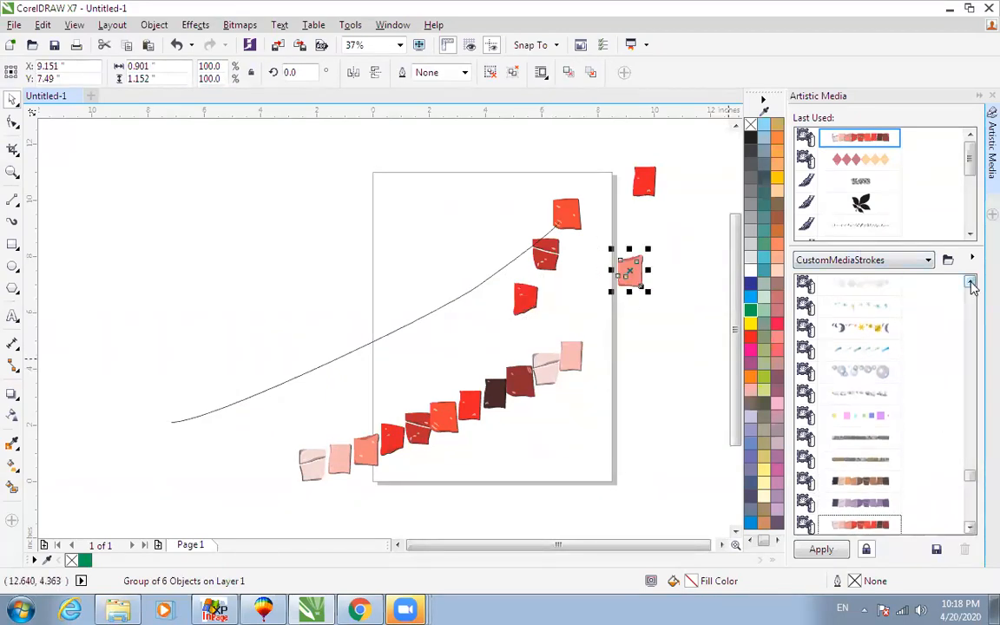
click(860, 350)
drag(196, 286, 413, 229)
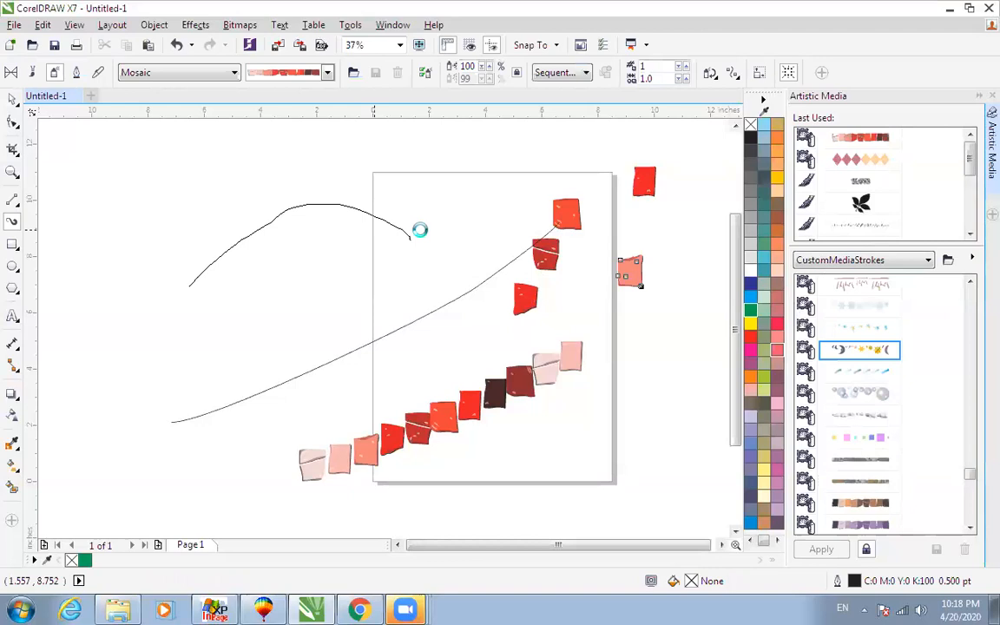
mouse_move(165, 353)
mouse_down()
mouse_move(339, 415)
mouse_move(254, 478)
mouse_up()
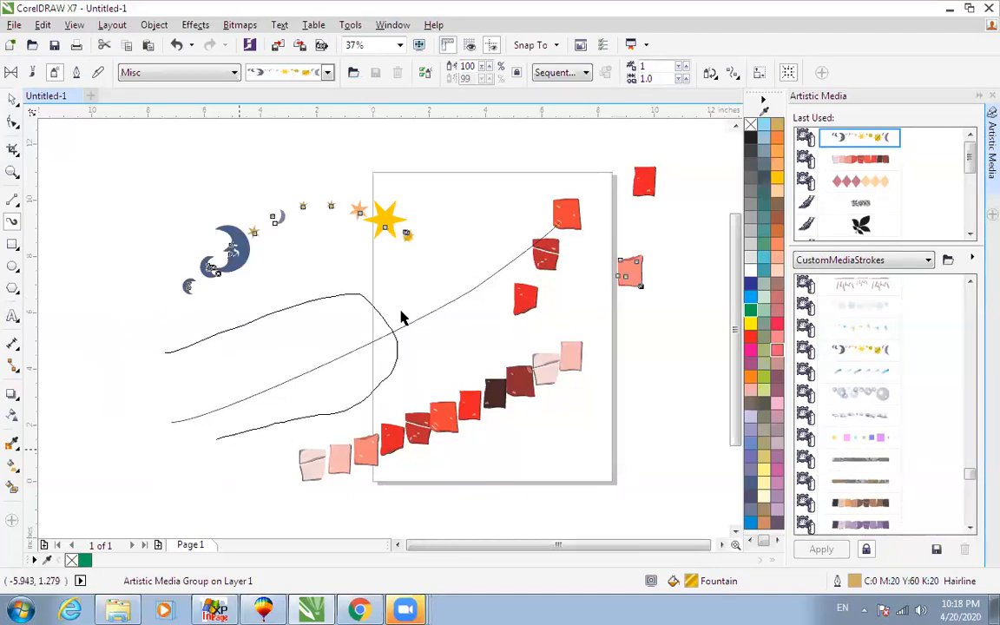
- Select and delete all the moon and star strokes, loose tiles and the leftover path
key(space)
scroll(412, 339, down, 1)
drag(388, 317, 313, 197)
key(Delete)
drag(606, 215, 262, 471)
key(Delete)
- Try the grey stone mosaic spray on a large looping stroke around the page and delete it
click(873, 462)
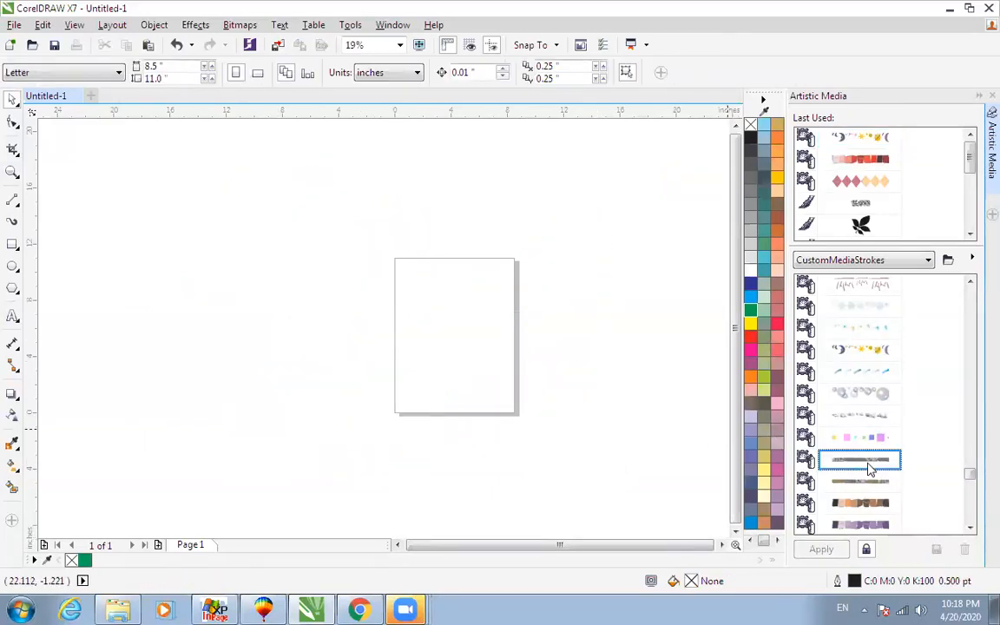
mouse_move(332, 368)
mouse_down()
mouse_move(478, 256)
mouse_move(616, 255)
mouse_move(318, 209)
mouse_up()
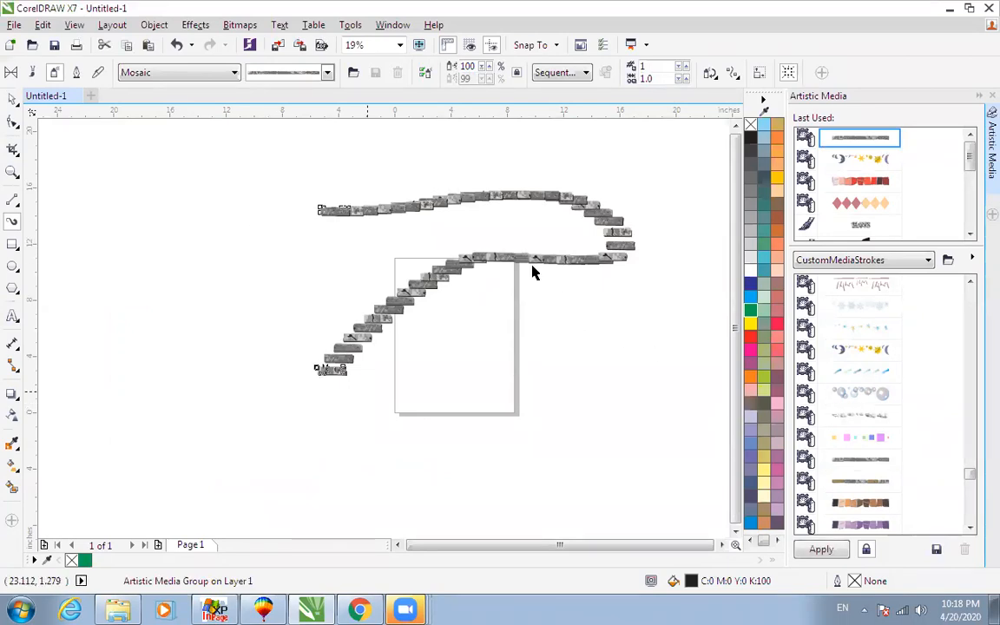
key(Delete)
- Draw a wavy stroke with the flat-start tapered preset and restyle it with the uniform round-ended preset
drag(970, 474, 973, 286)
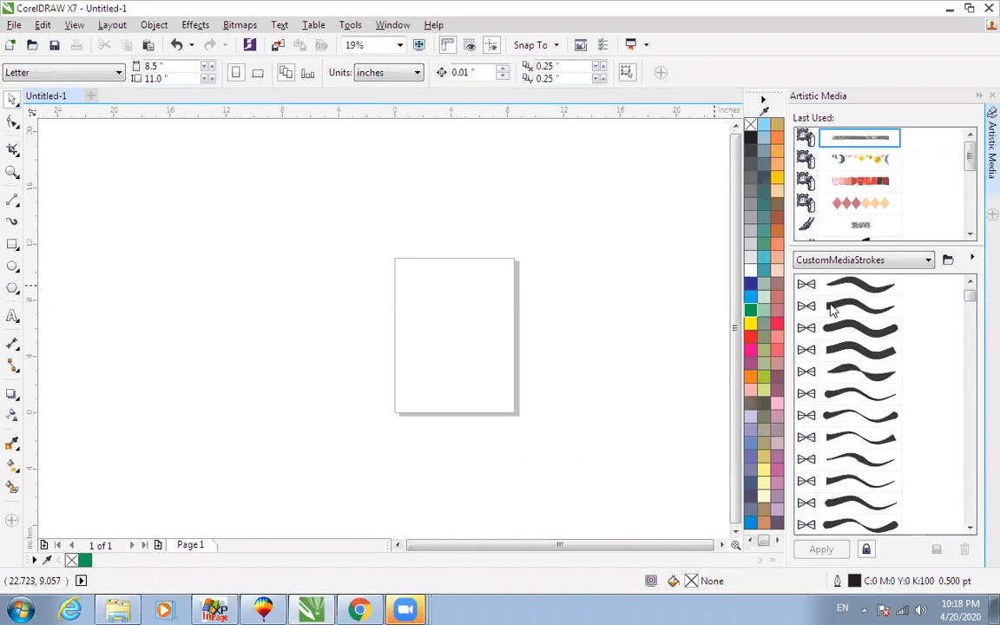
click(831, 309)
mouse_move(197, 193)
mouse_down()
mouse_move(328, 291)
mouse_move(429, 278)
mouse_move(524, 361)
mouse_up()
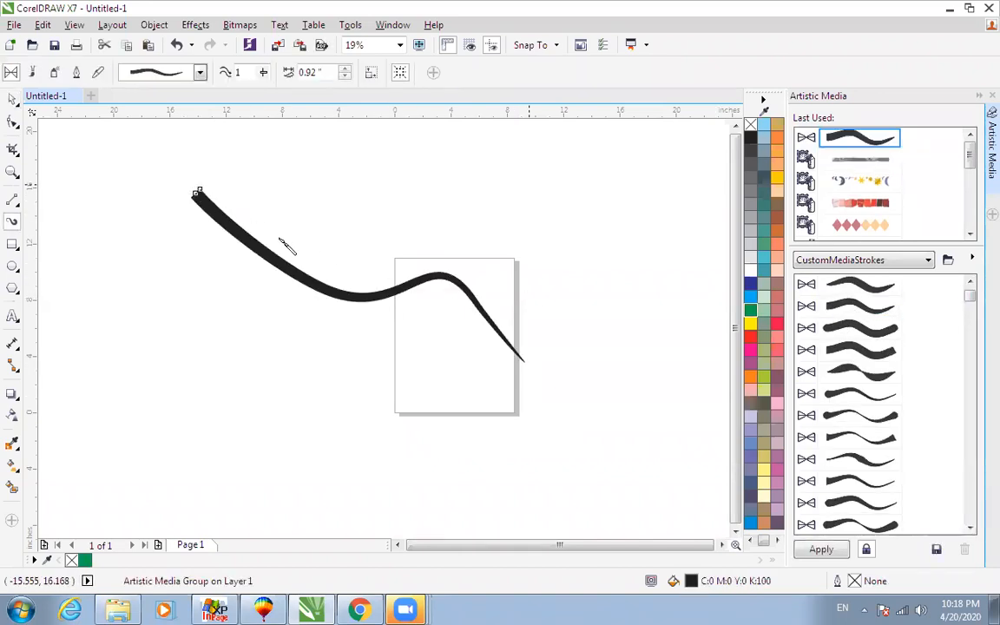
click(200, 77)
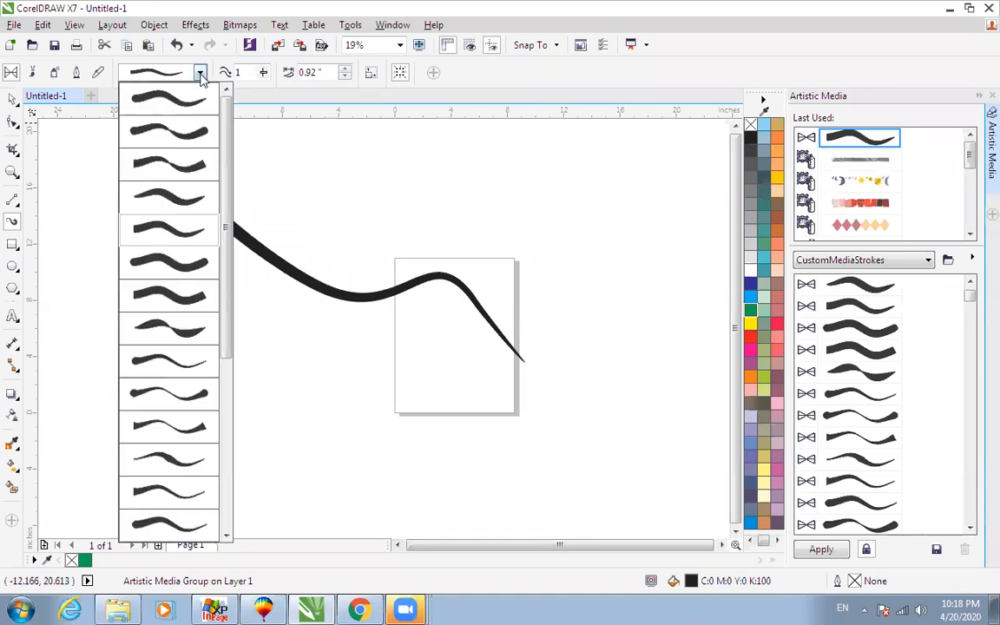
click(191, 246)
- Restyle the wavy stroke with the thin tapered preset, the round-ended thin-middle preset and the round-start tapered preset
click(199, 72)
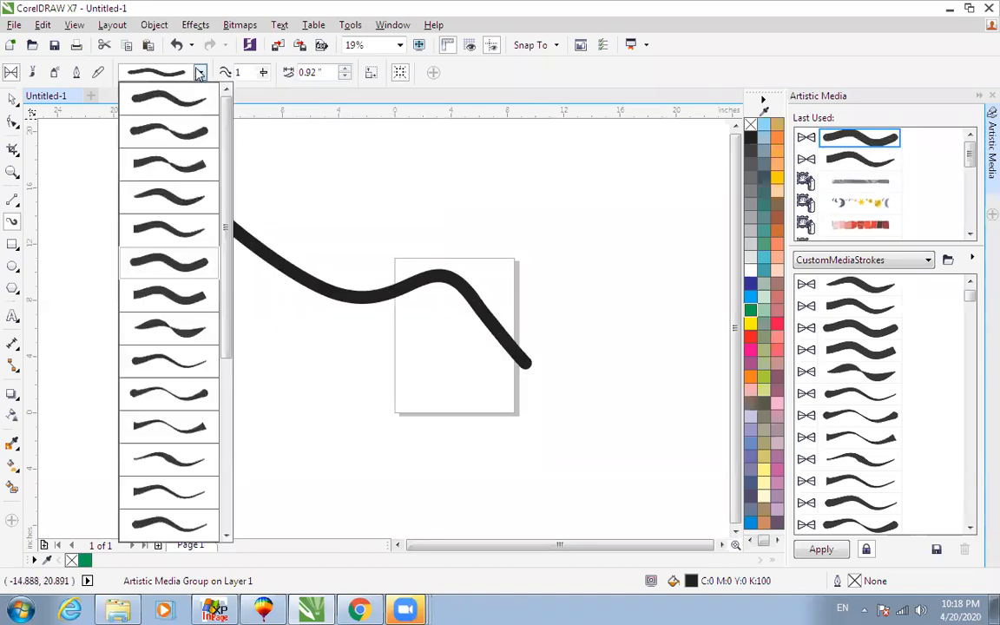
click(169, 493)
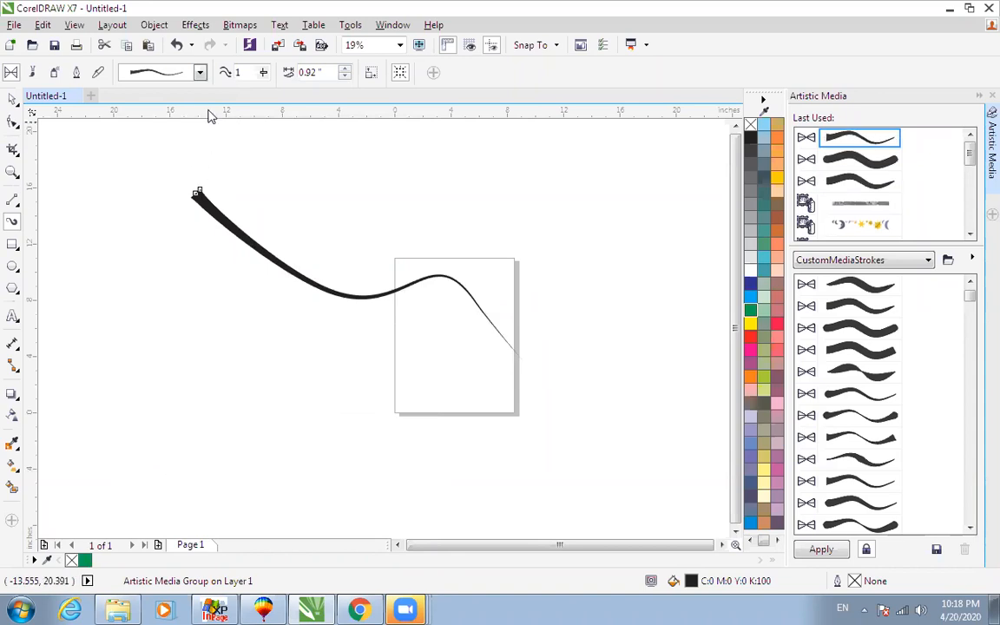
click(199, 72)
click(178, 390)
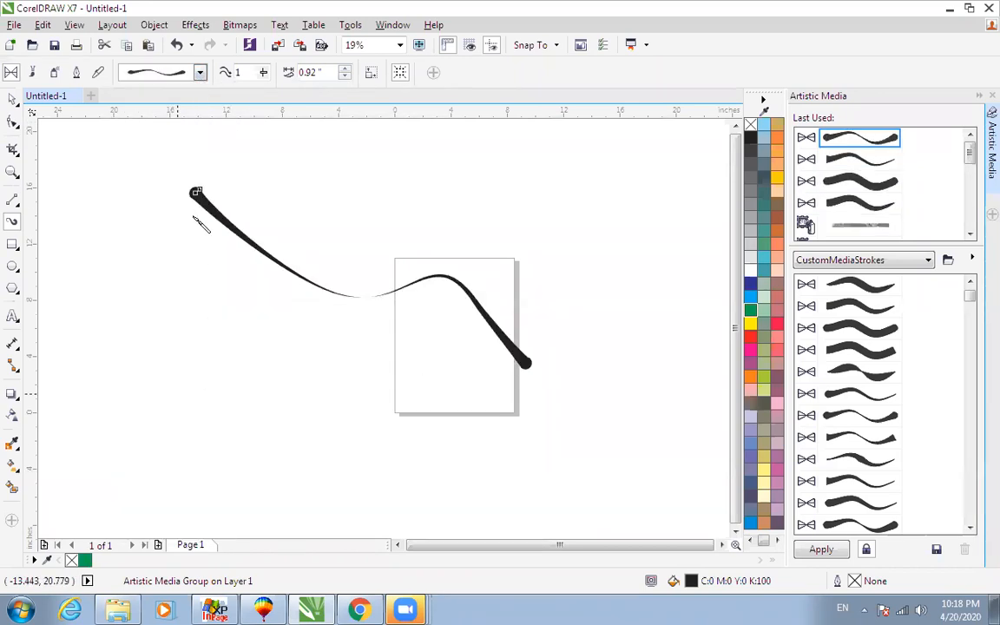
click(200, 73)
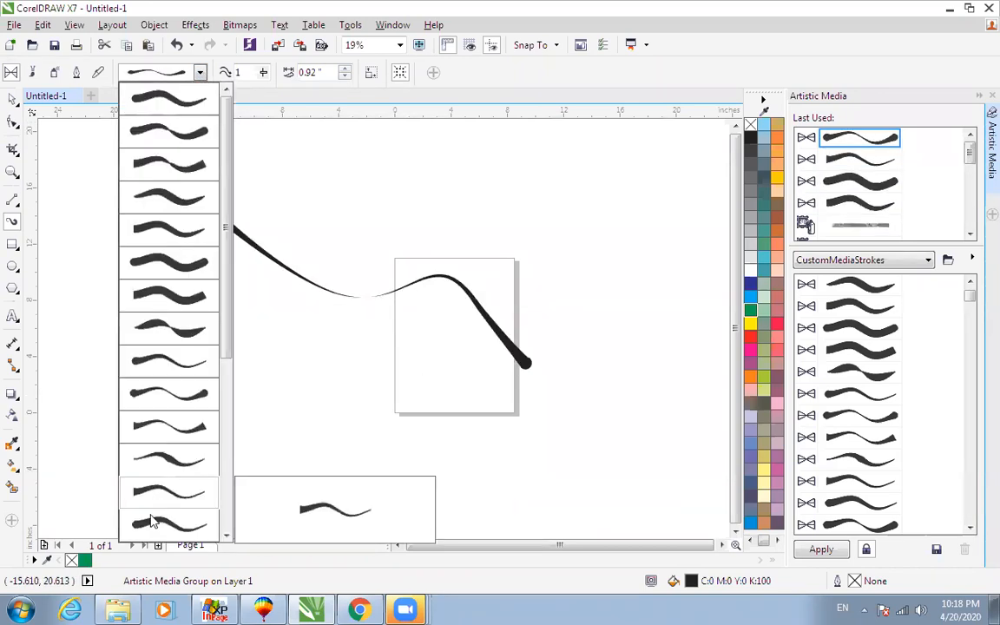
click(149, 521)
- Draw another curved stroke with the round-start tapered preset and clear the preset strokes by undoing them
drag(280, 179, 625, 268)
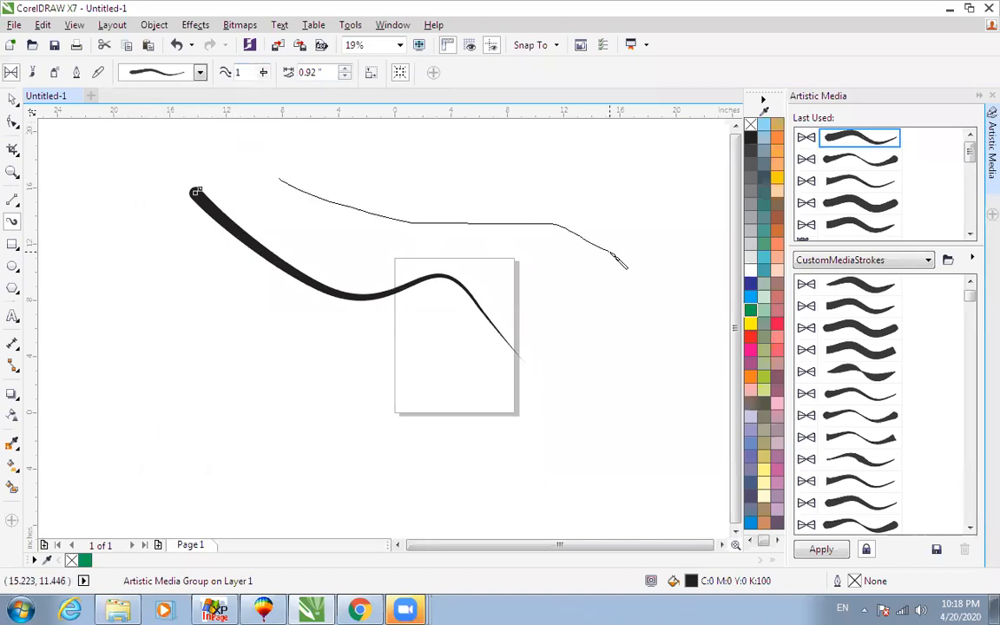
key(Escape)
key(ctrl+z)
key(ctrl+z)
key(ctrl+z)
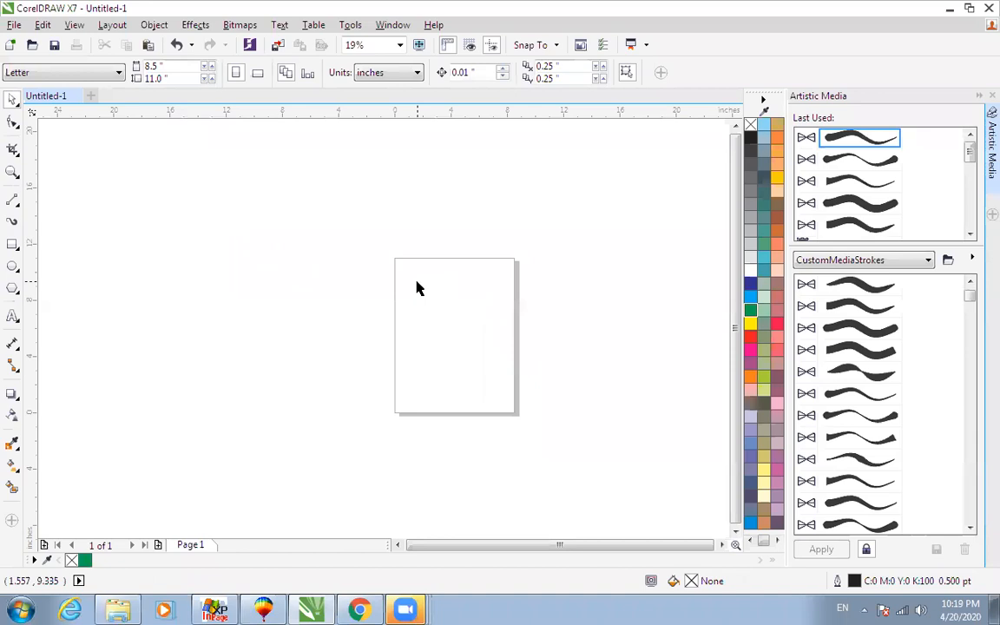